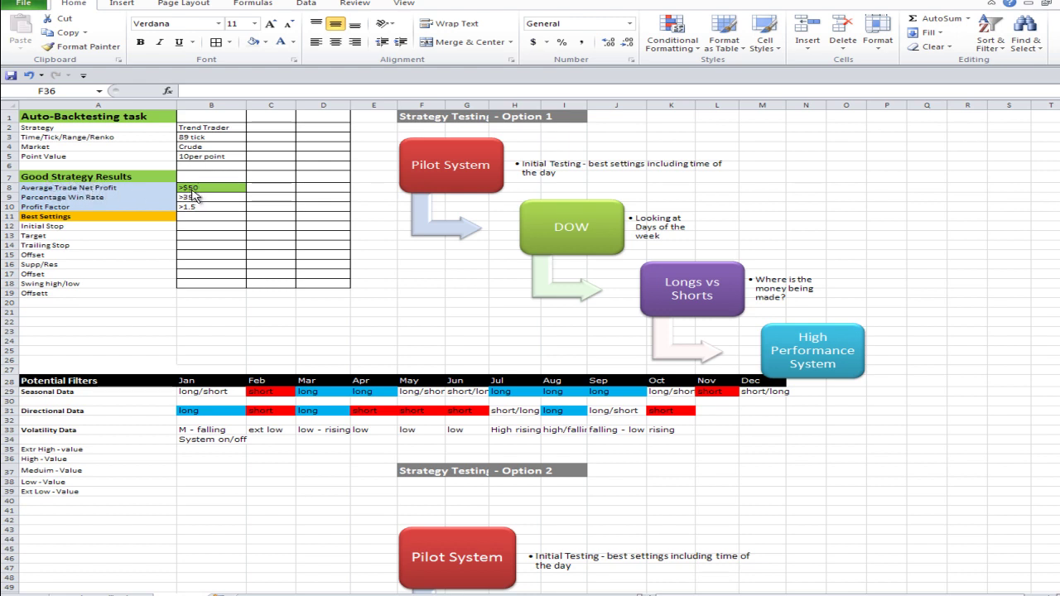
- Review the average trade net profit and win rate thresholds, plus the support/resistance and swing high/low entries under Best Settings
left_click(192, 189)
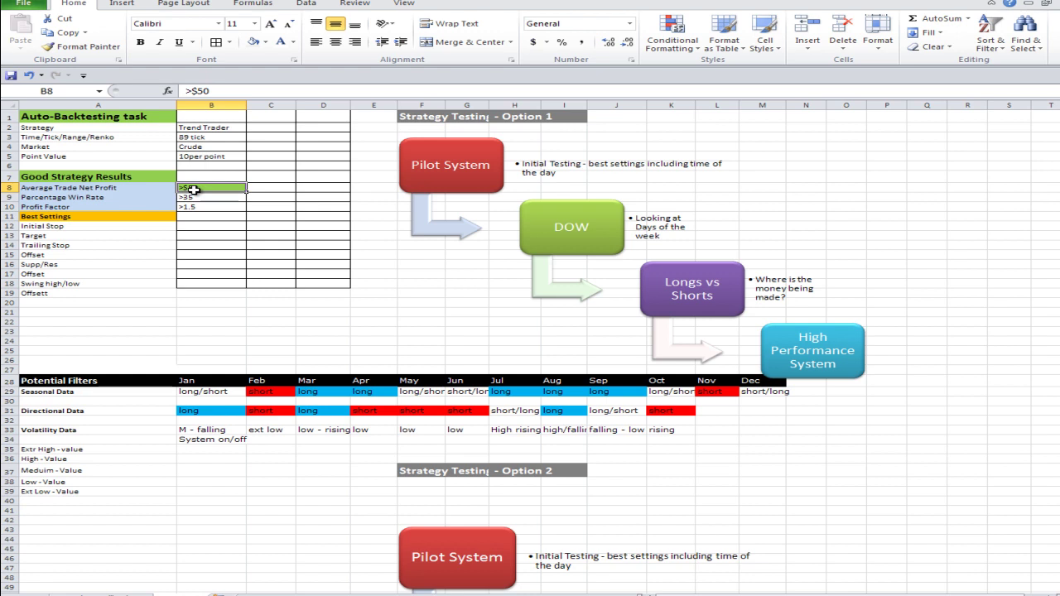
left_click(90, 198)
left_click(190, 200)
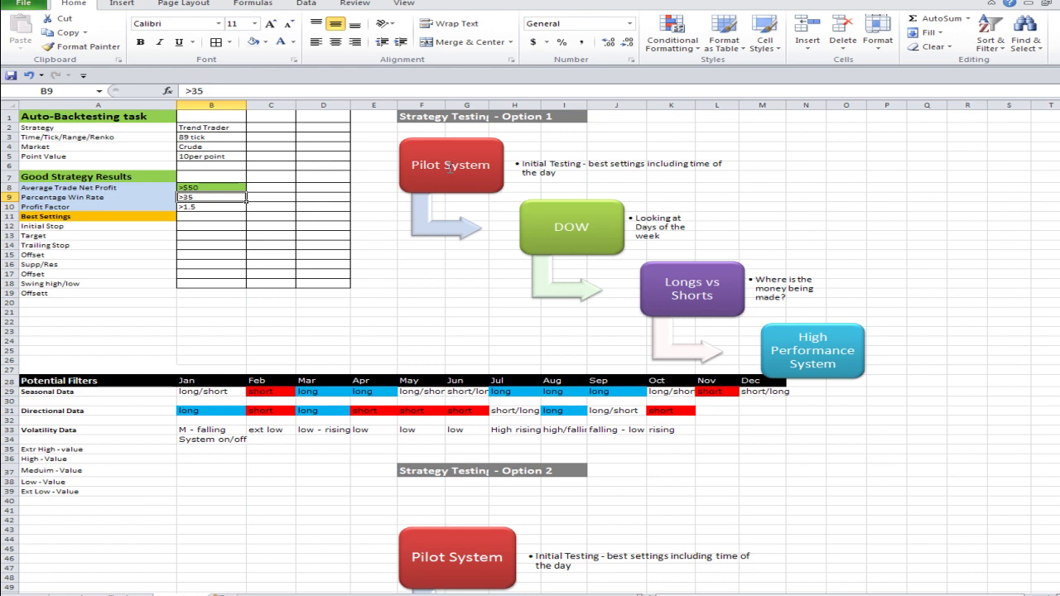
left_click(63, 245)
left_click(63, 263)
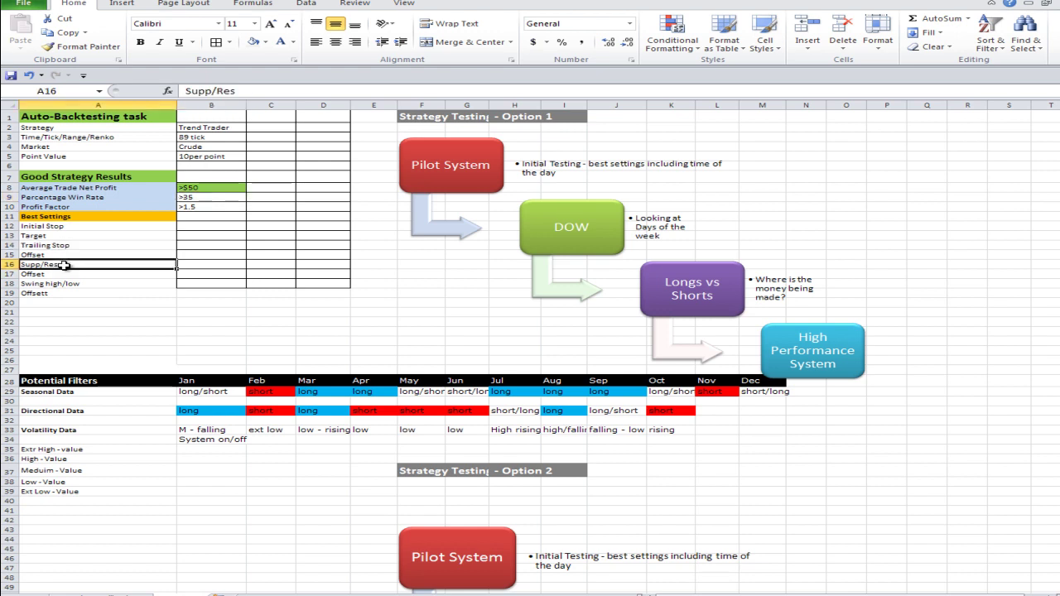
left_click(74, 284)
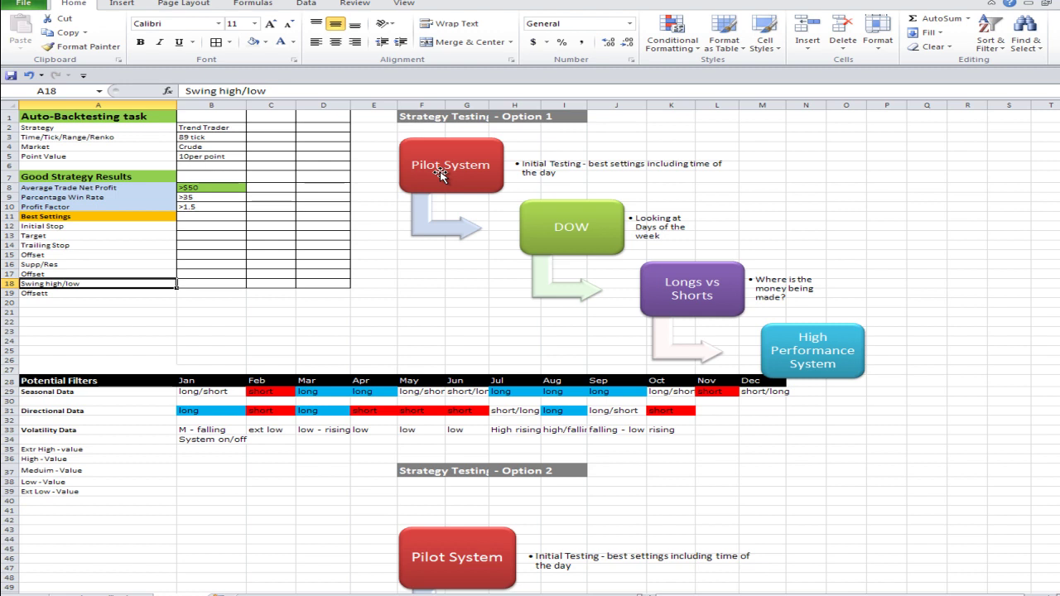
- Examine the start/end time table below the strategy flowcharts, checking trades, net profit longs and average trade profit for the 2:00 start
scroll(439, 172, "down", 17)
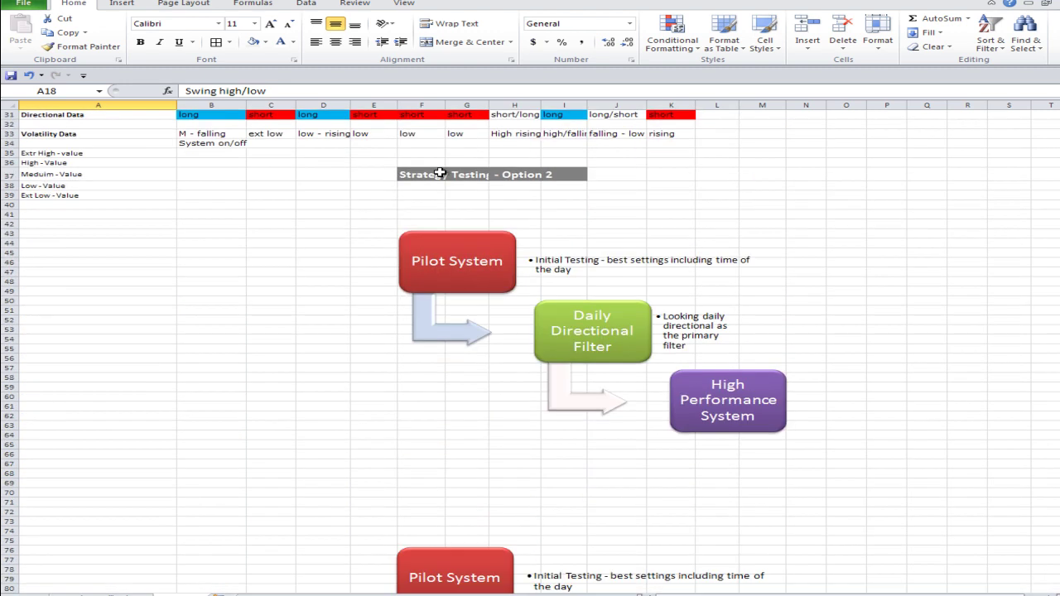
scroll(440, 172, "down", 20)
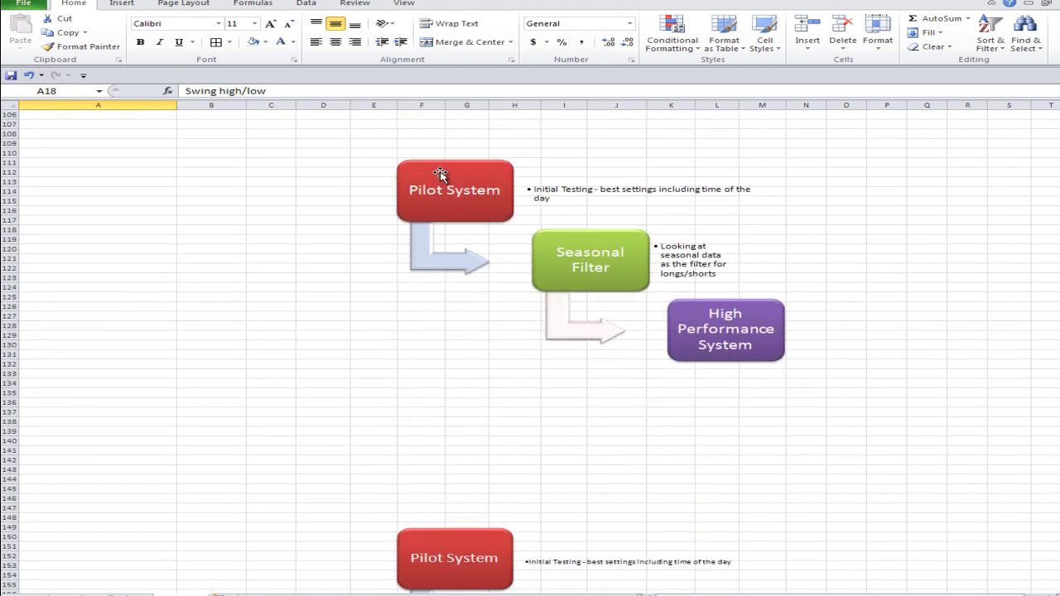
scroll(440, 173, "down", 19)
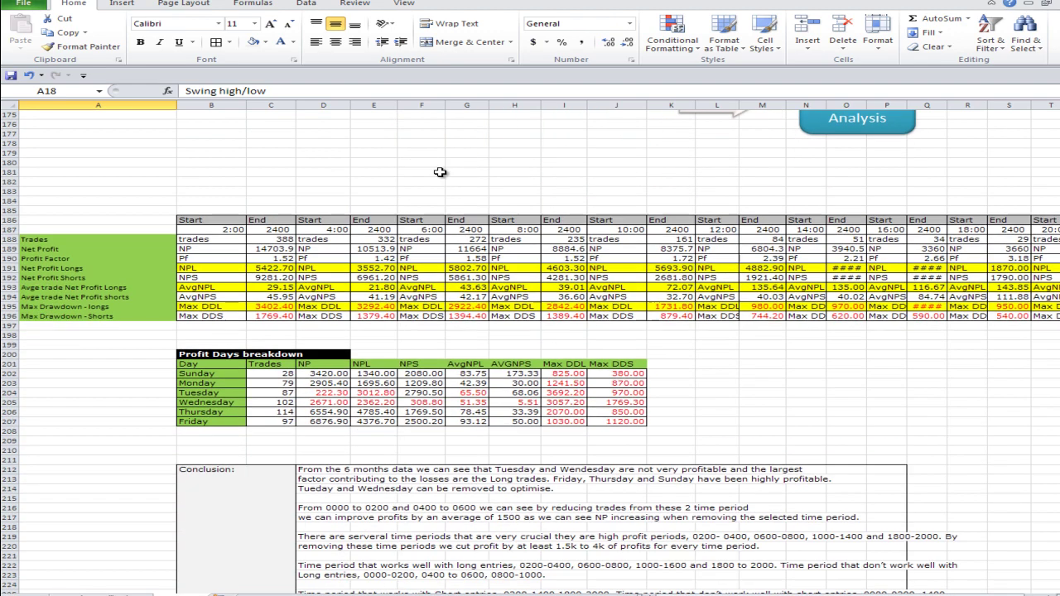
scroll(440, 173, "down", 1)
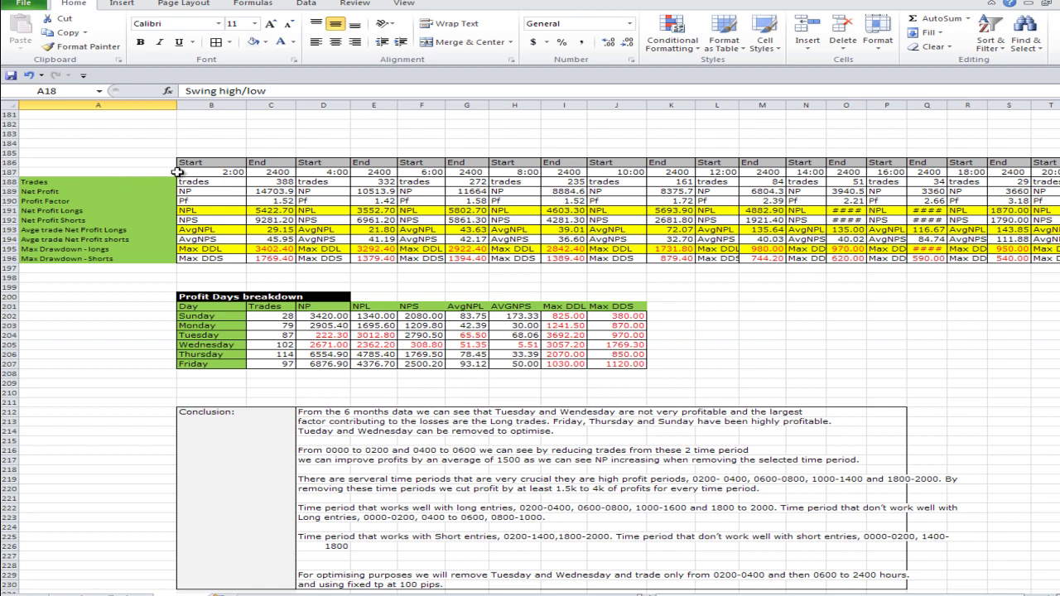
left_click_drag(204, 163, 824, 174)
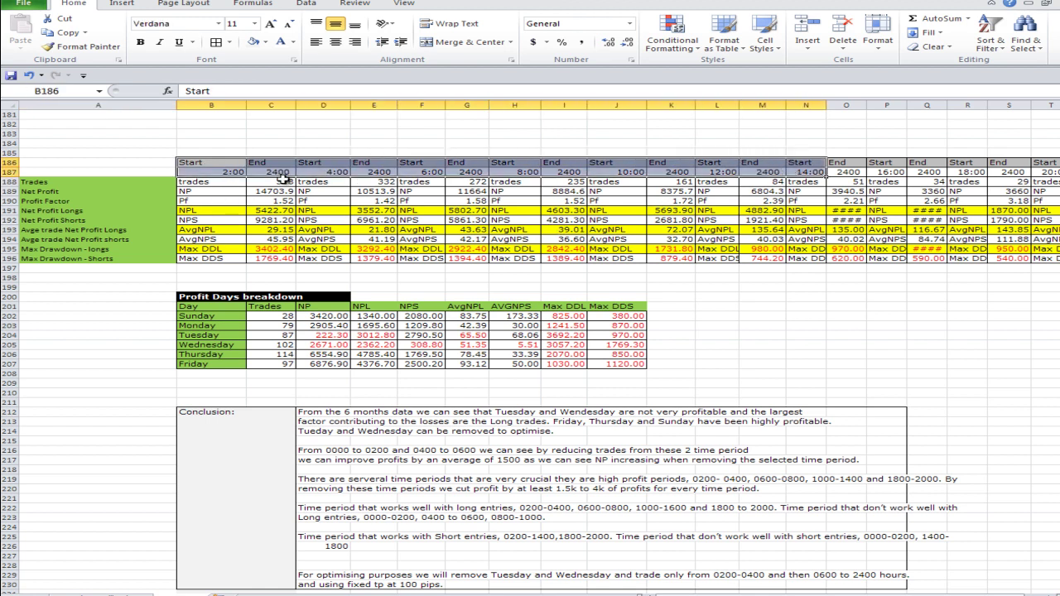
left_click(284, 179)
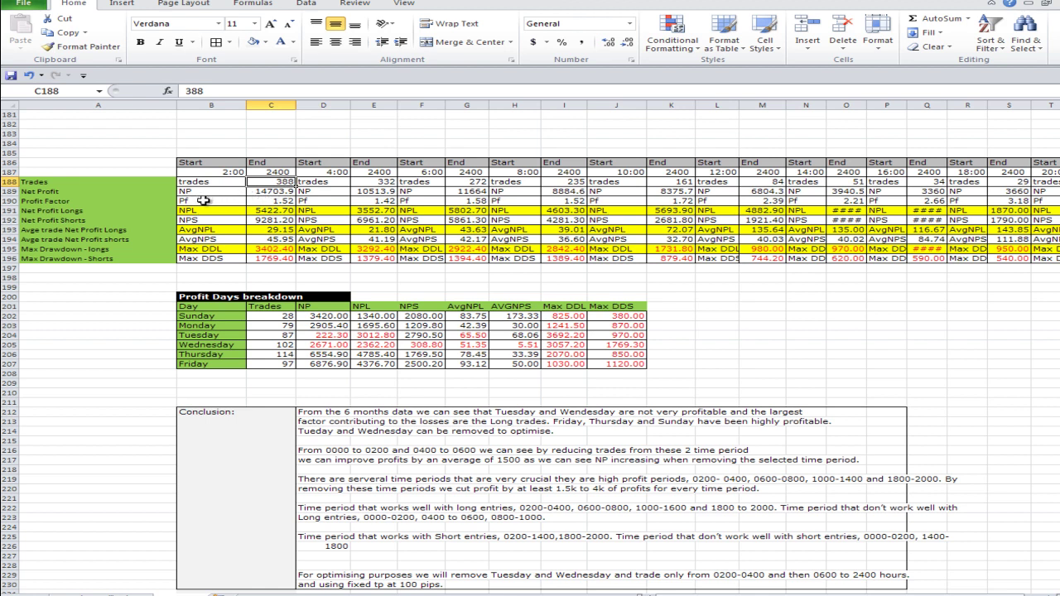
left_click(211, 213)
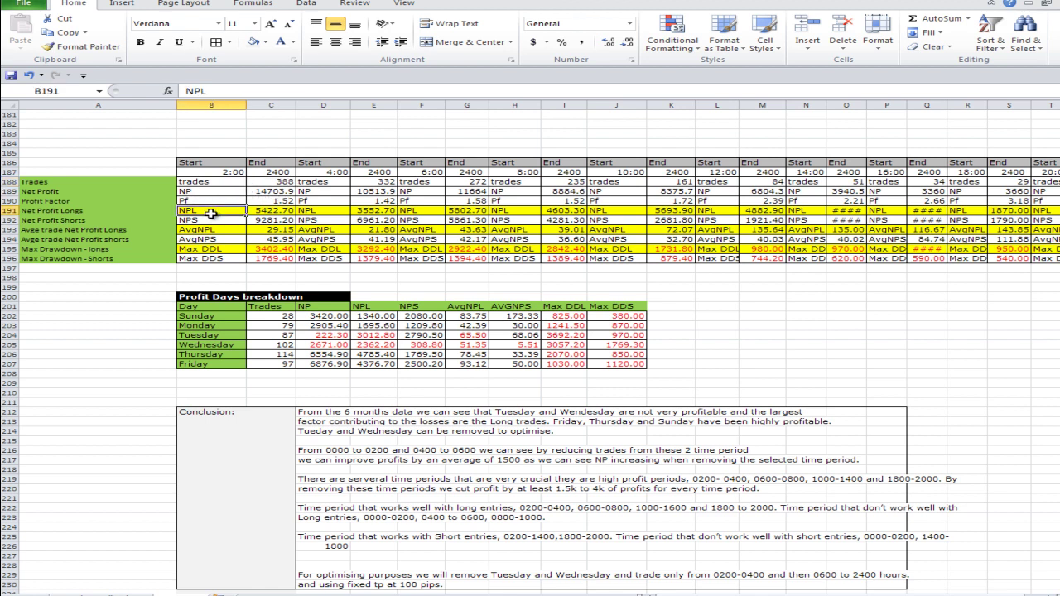
left_click(269, 215)
left_click(222, 231)
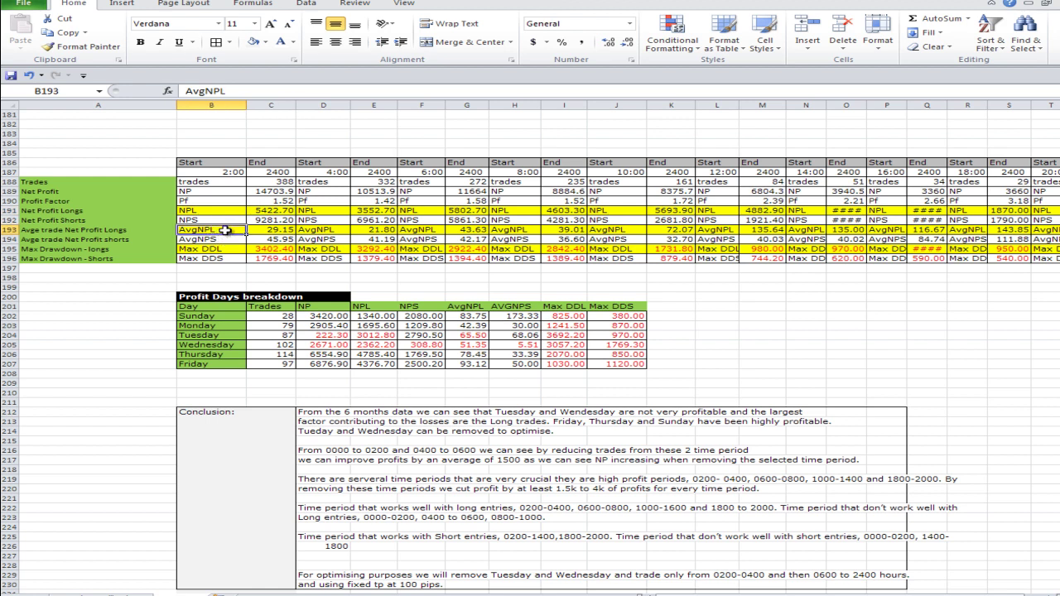
left_click(270, 231)
left_click(262, 238)
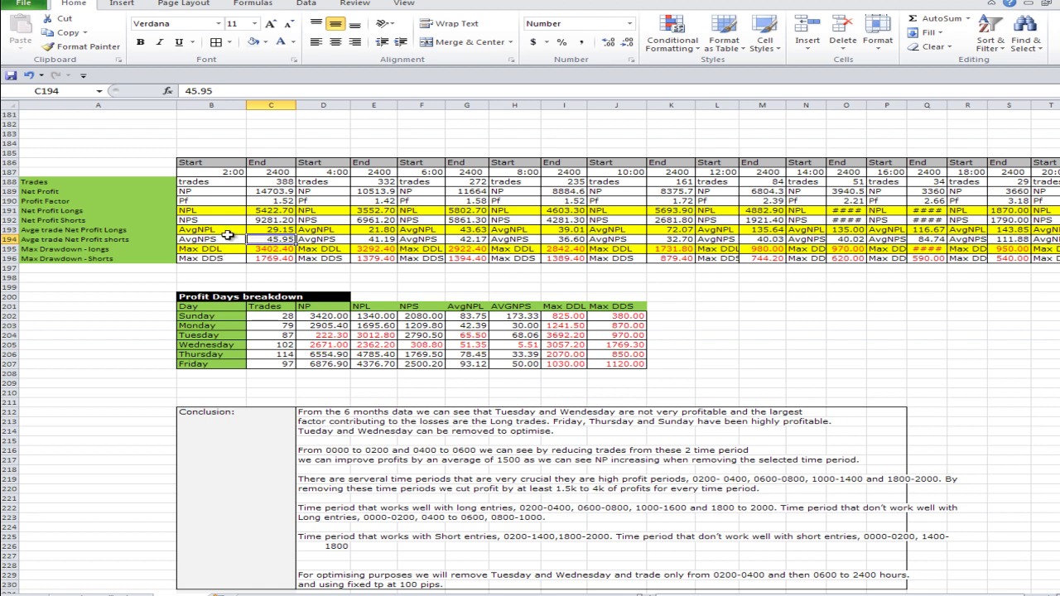
- Review the whole 2:00 to 2400 results block, including its net profit, as one time-period test
left_click_drag(209, 163, 286, 257)
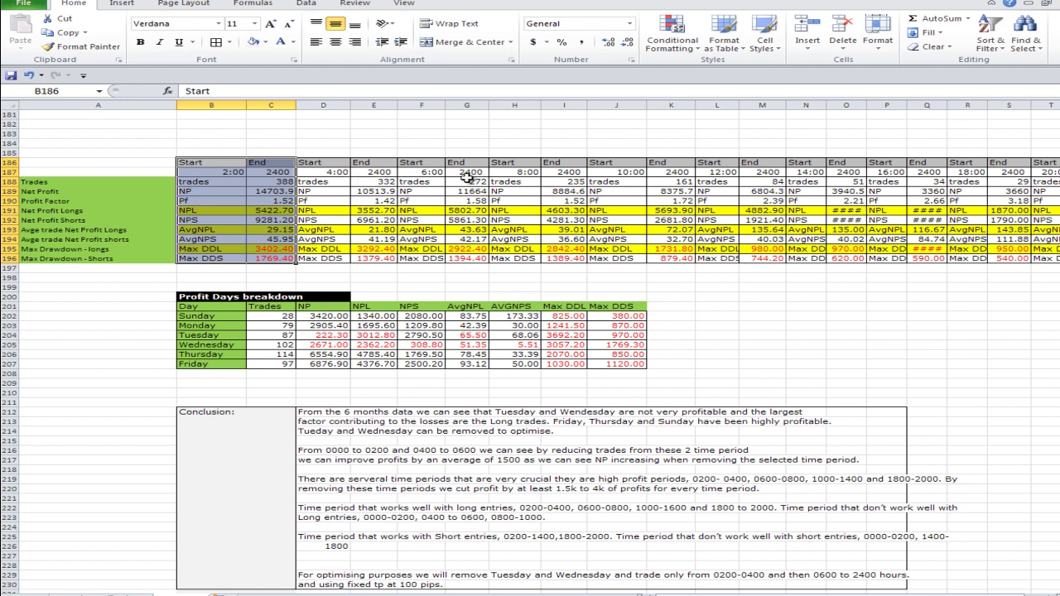
left_click(268, 191)
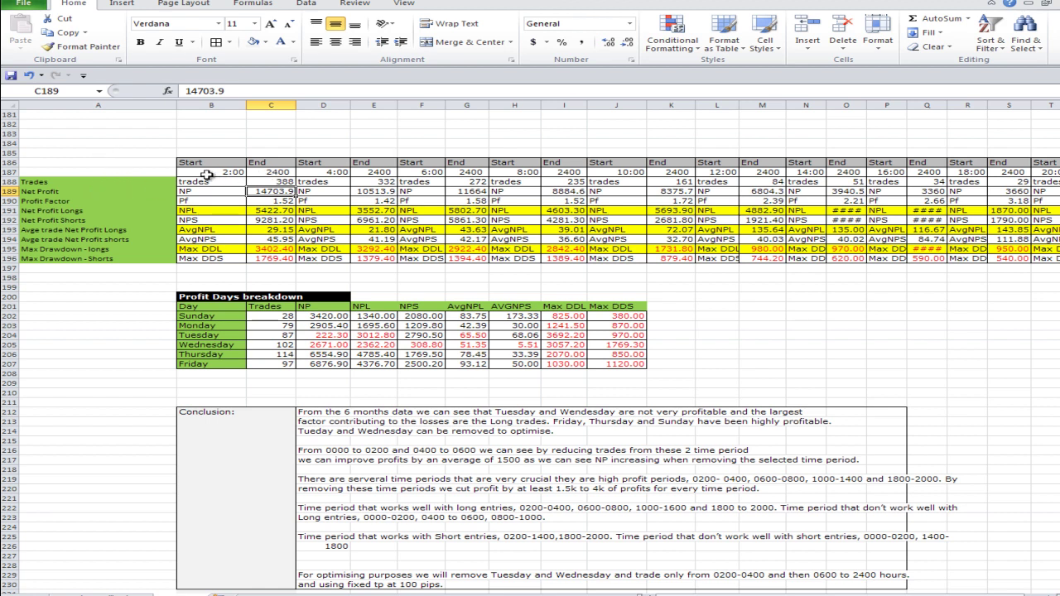
left_click_drag(199, 173, 259, 257)
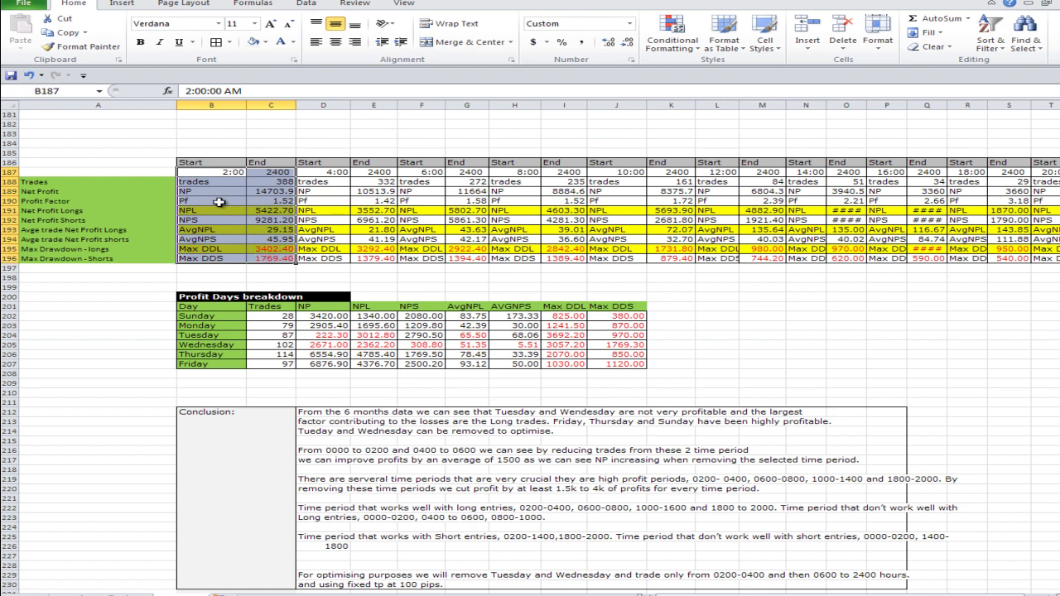
left_click(265, 193)
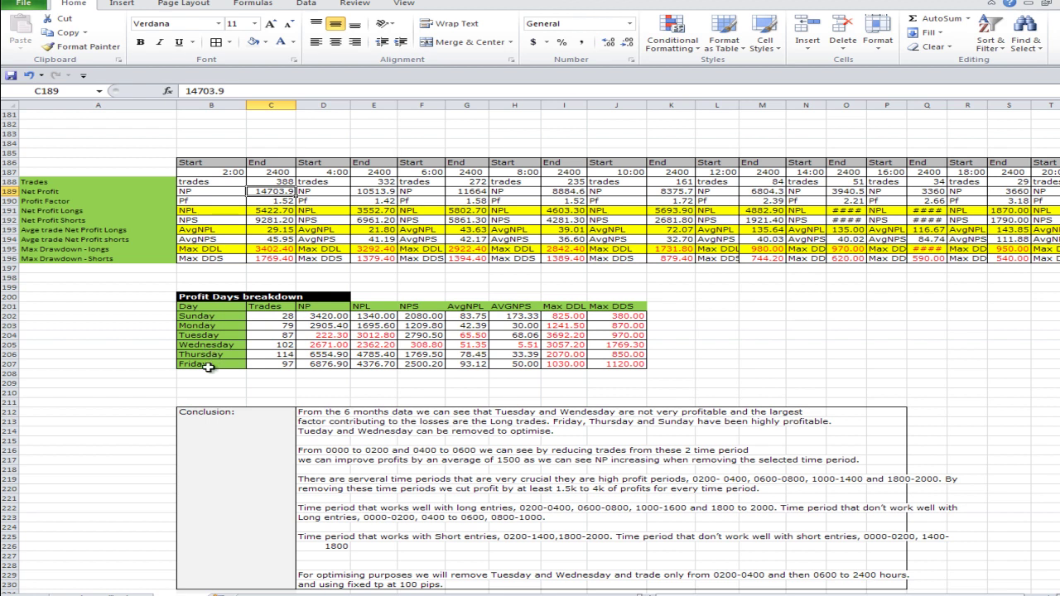
- Examine the Profit Days breakdown by trades, net profit, NPL and NPS, paying attention to Tuesday and Wednesday
left_click_drag(285, 318, 272, 362)
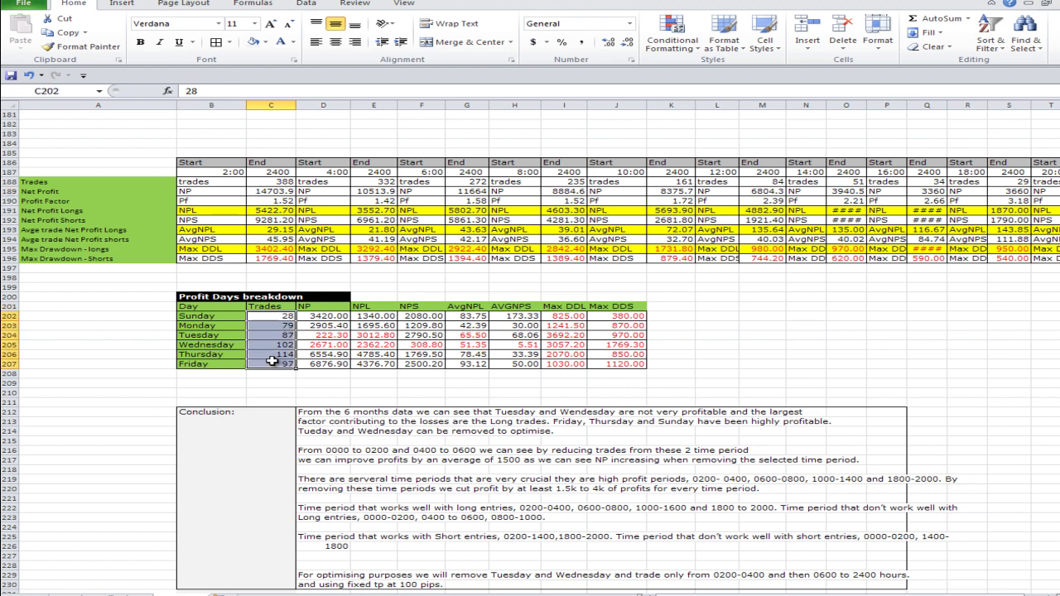
left_click(319, 317)
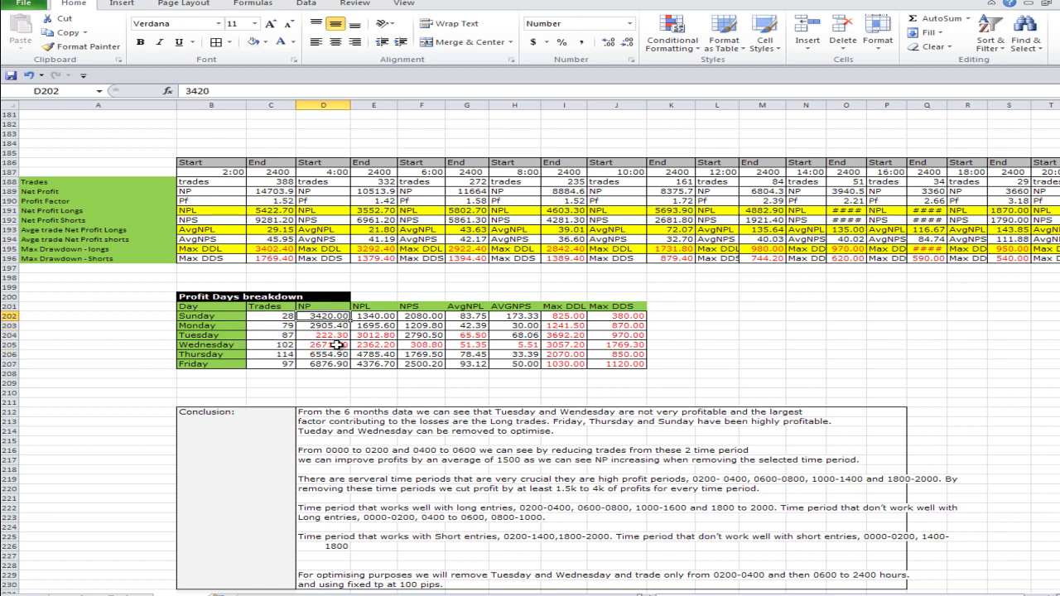
left_click(213, 336)
left_click(211, 344)
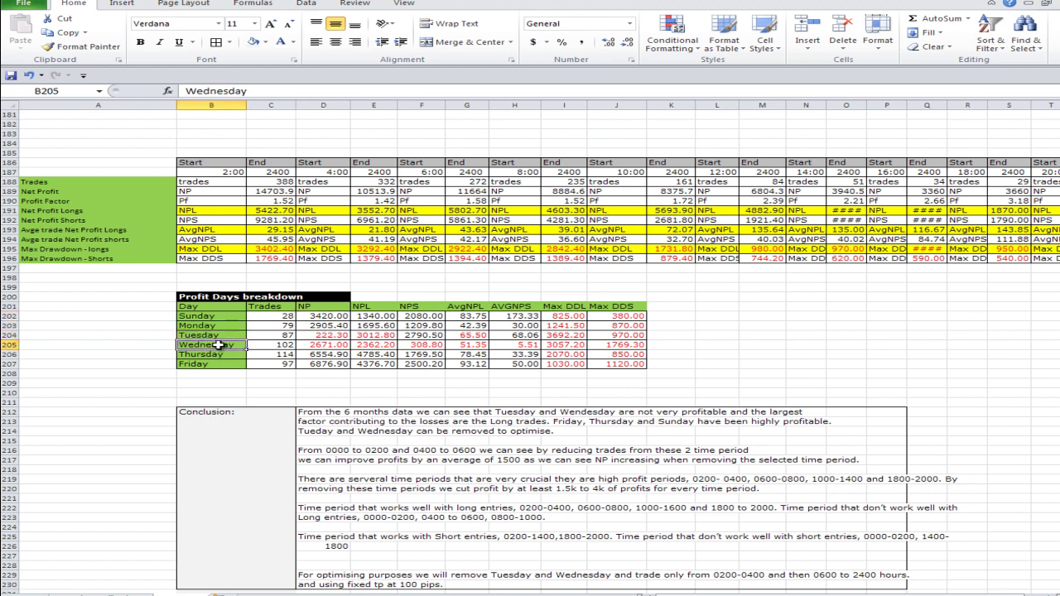
left_click_drag(375, 105, 596, 118)
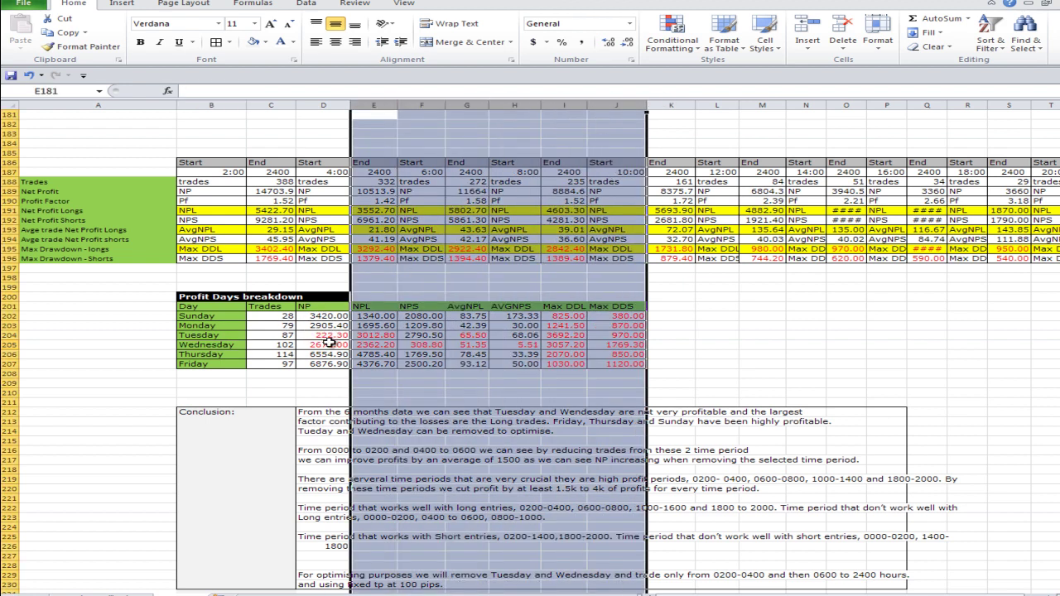
left_click(369, 298)
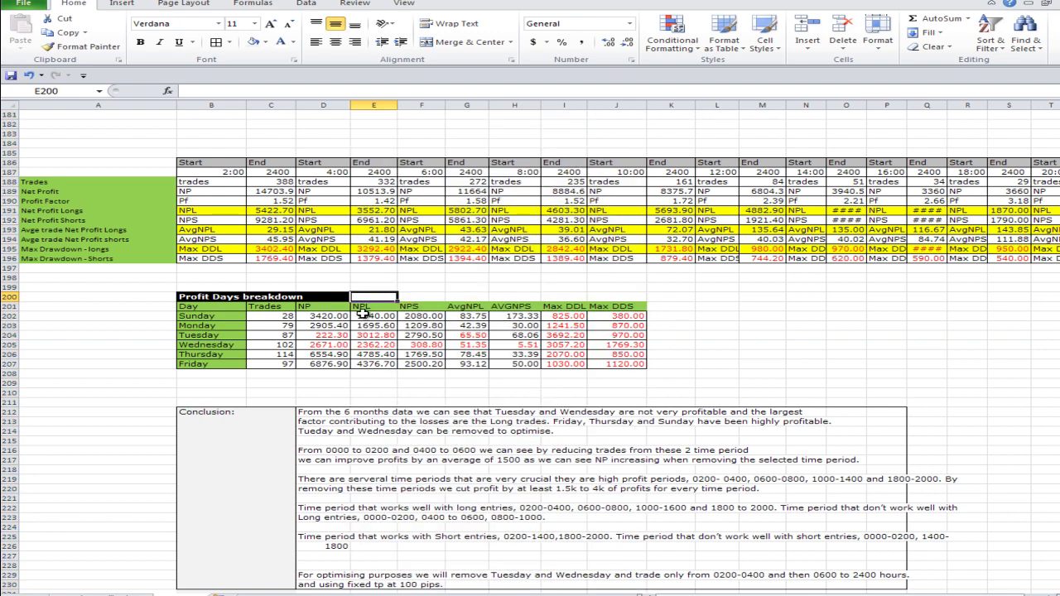
left_click(362, 309)
left_click(414, 309)
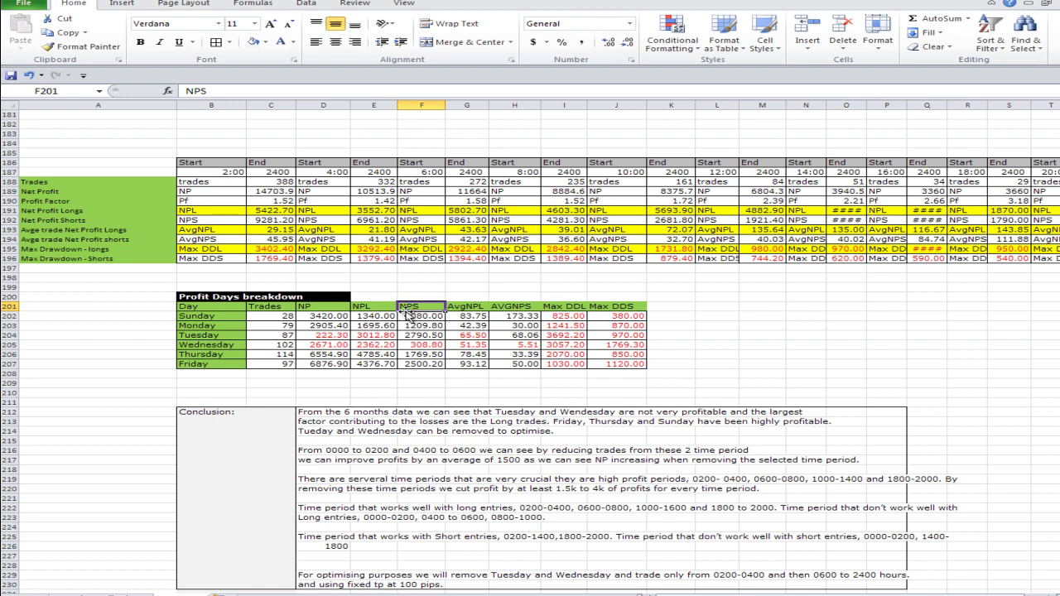
left_click(416, 334)
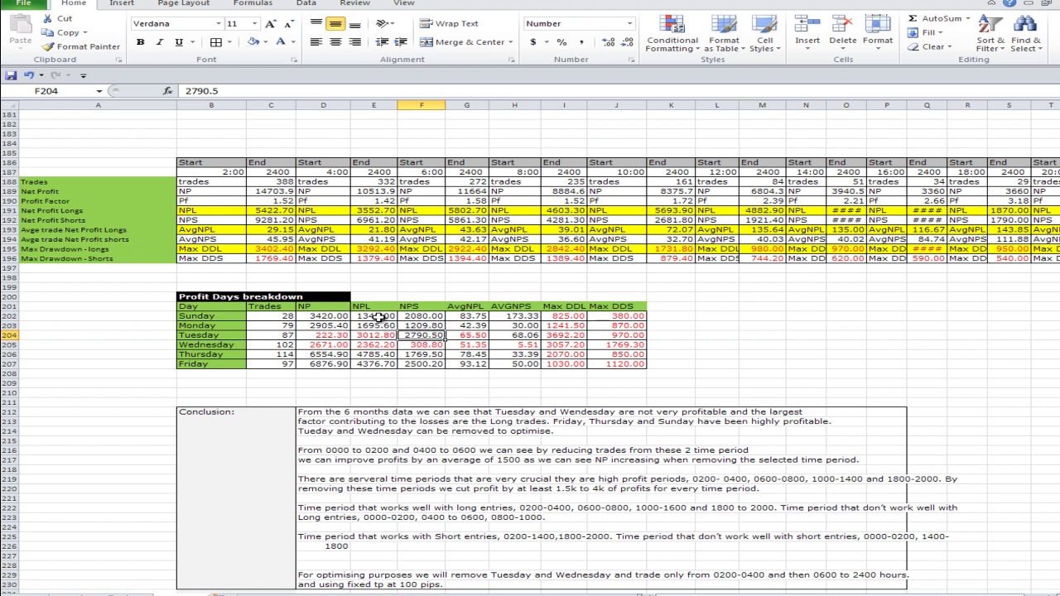
- Fill the NPL and NPS cells for Sunday, Monday, Thursday and Friday, plus Tuesday's NPS cell, with standard light green
left_click_drag(377, 317, 415, 326)
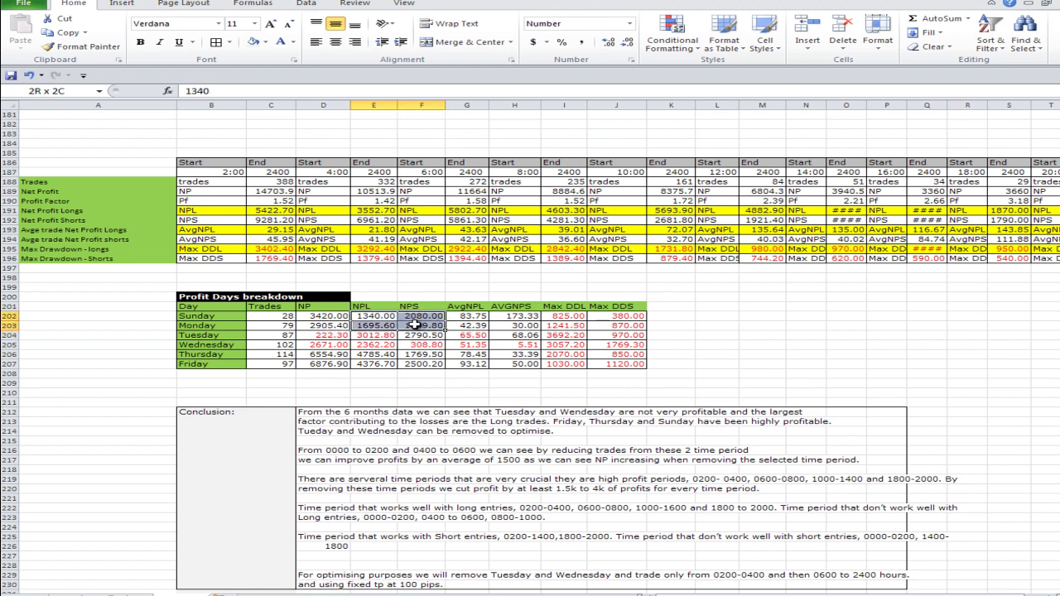
left_click(265, 42)
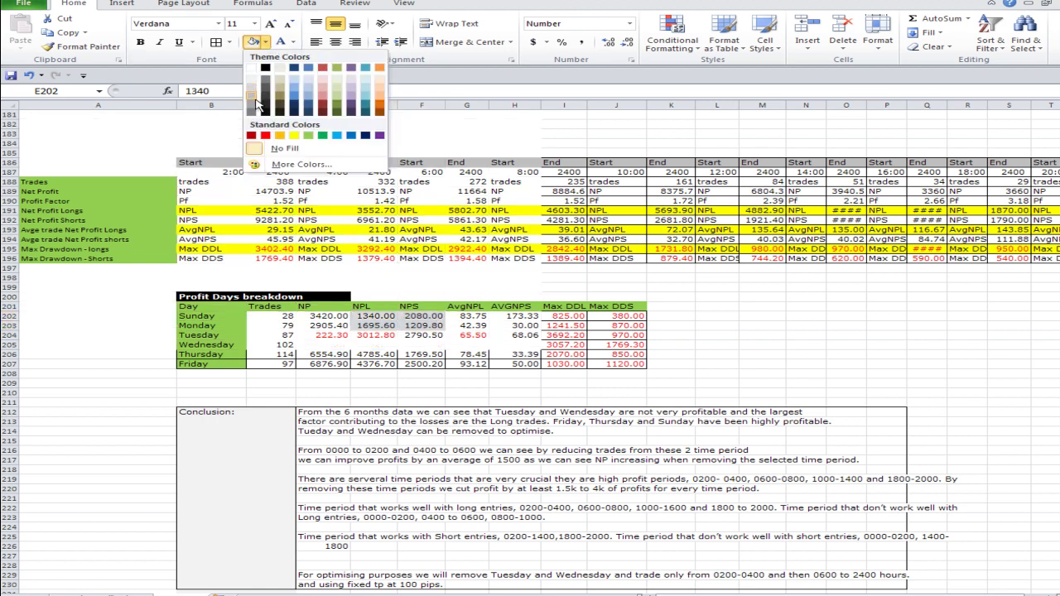
left_click(308, 135)
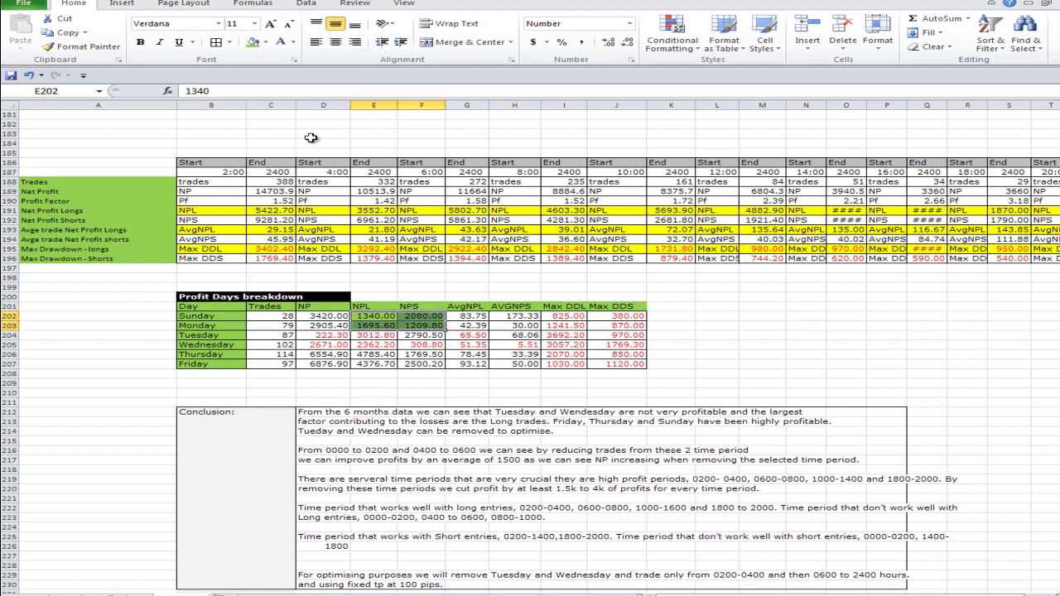
left_click(422, 338)
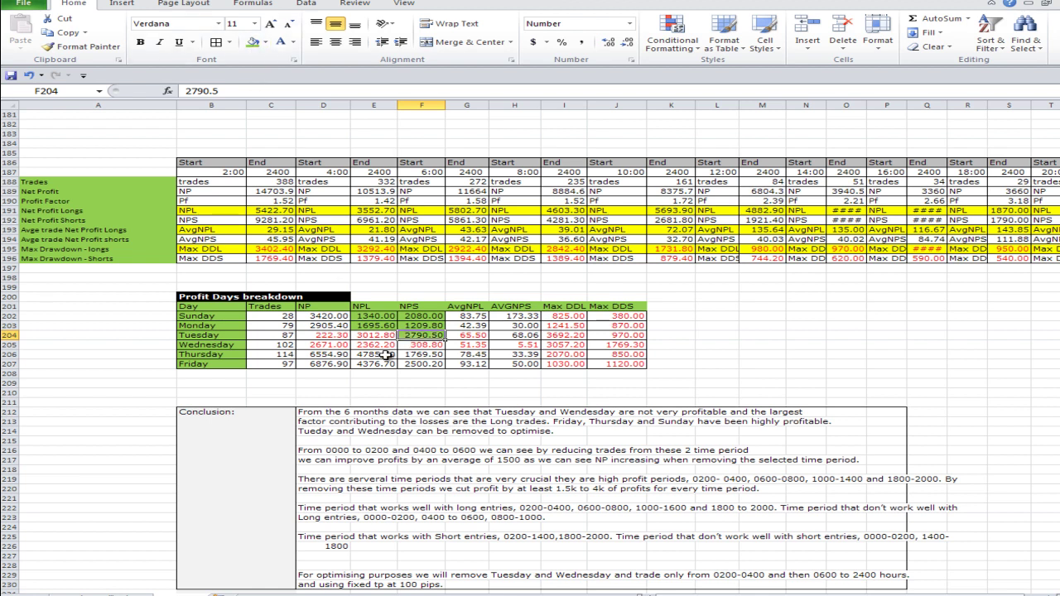
left_click_drag(376, 356, 413, 365)
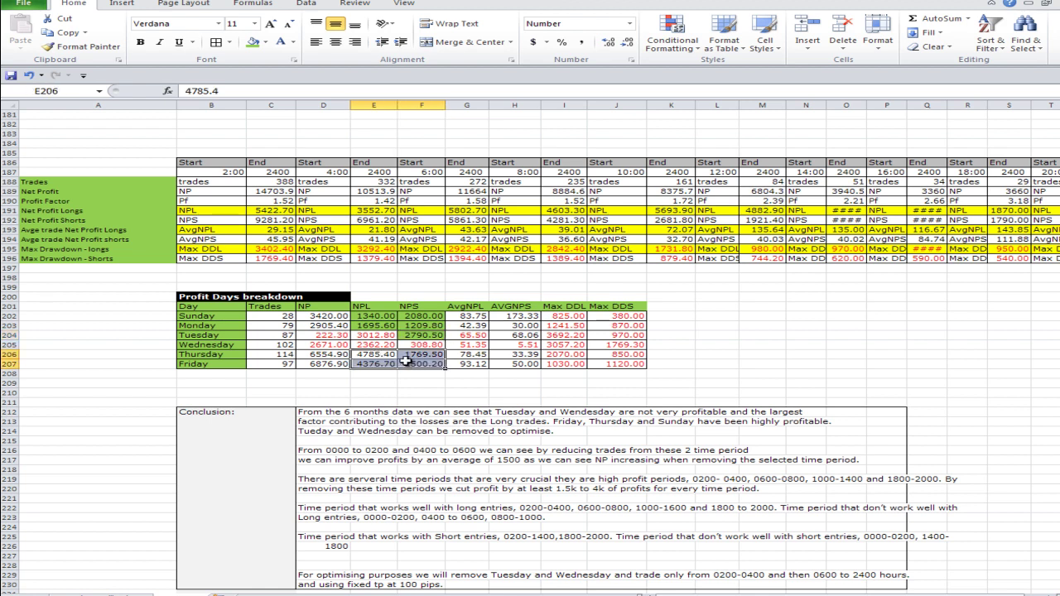
left_click(253, 45)
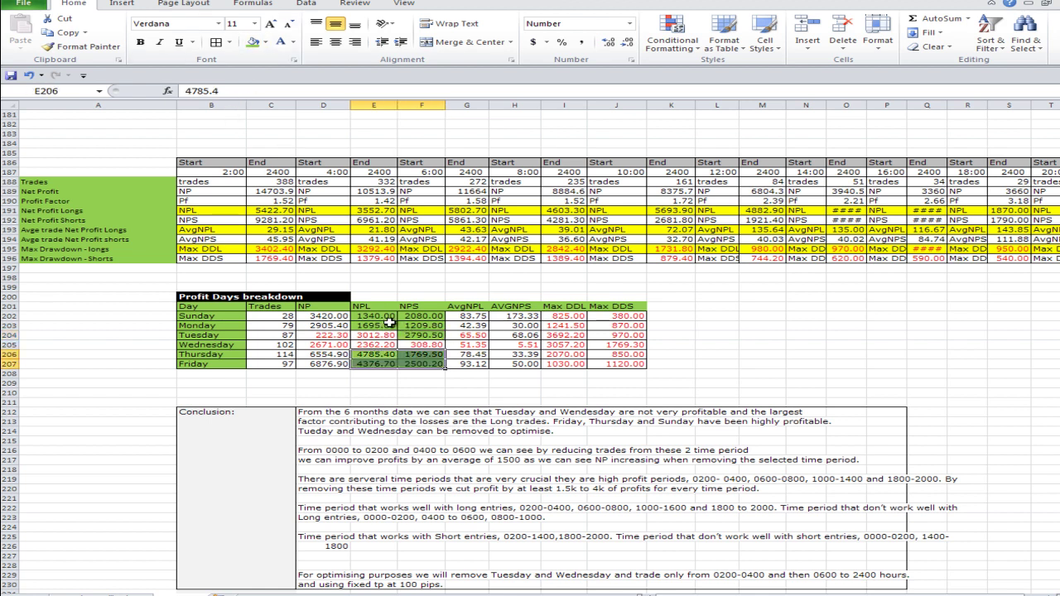
- Check Sunday's NPL and compare the average net profit shorts for Monday and Thursday in the Profit Days breakdown
left_click(388, 318)
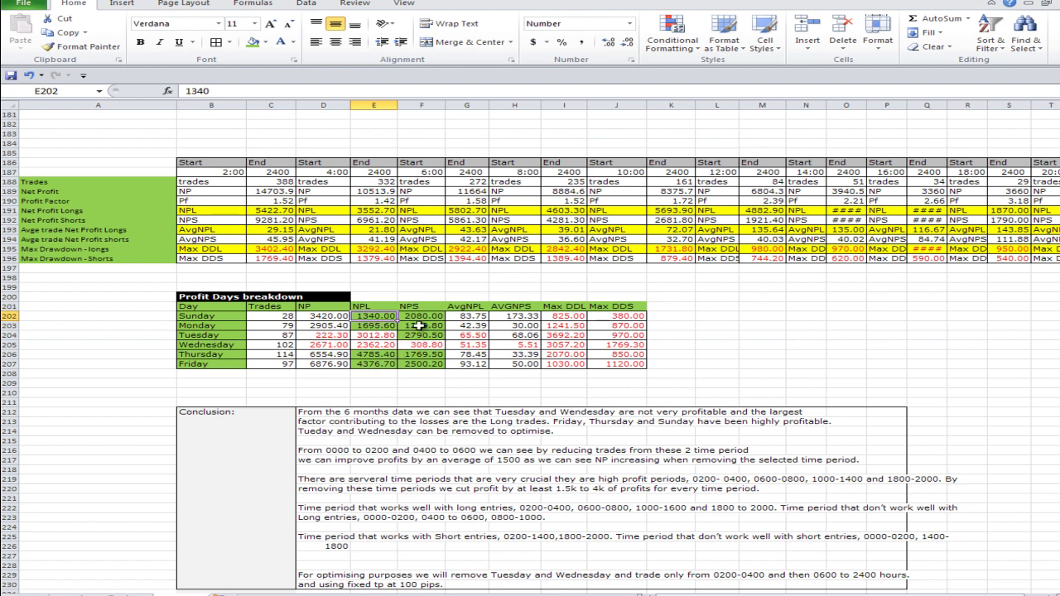
left_click(516, 327)
left_click(516, 355)
left_click(517, 327)
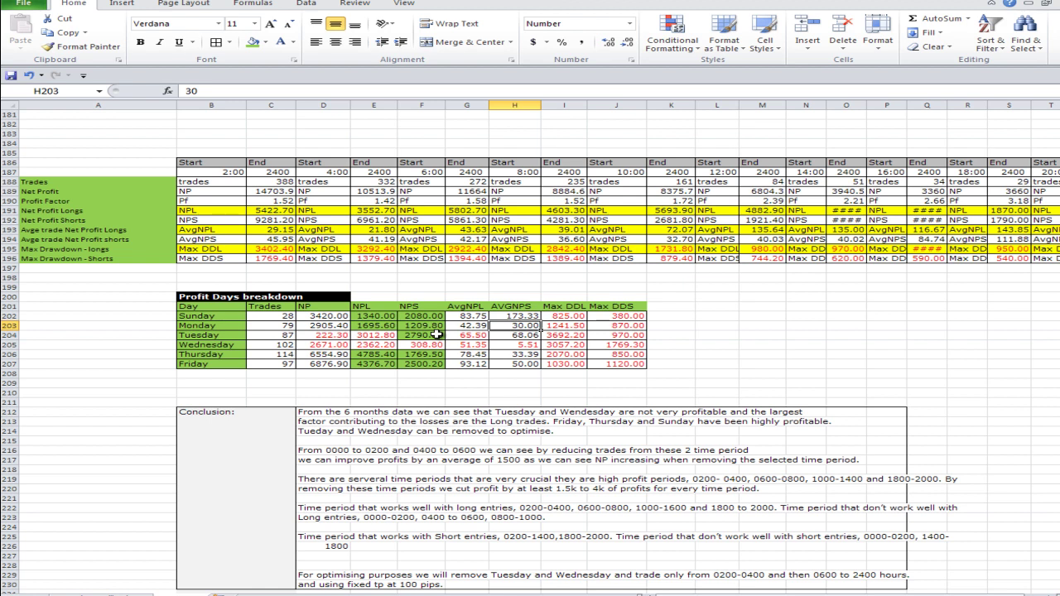
- Read the Conclusion text and the optimizing, bank holiday and NFP result tables beneath it
scroll(437, 335, "down", 3)
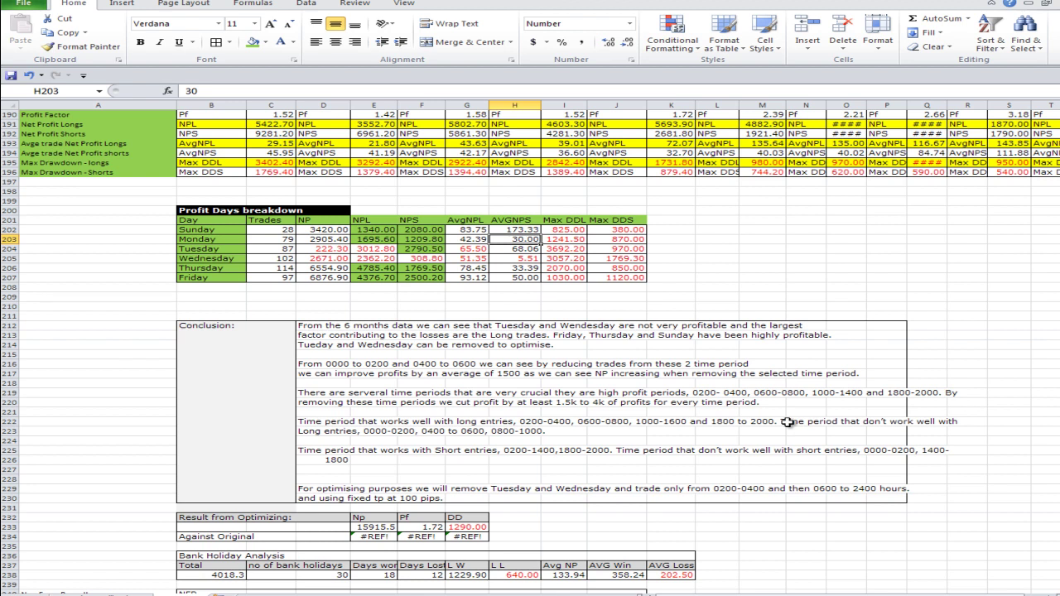
scroll(787, 423, "down", 2)
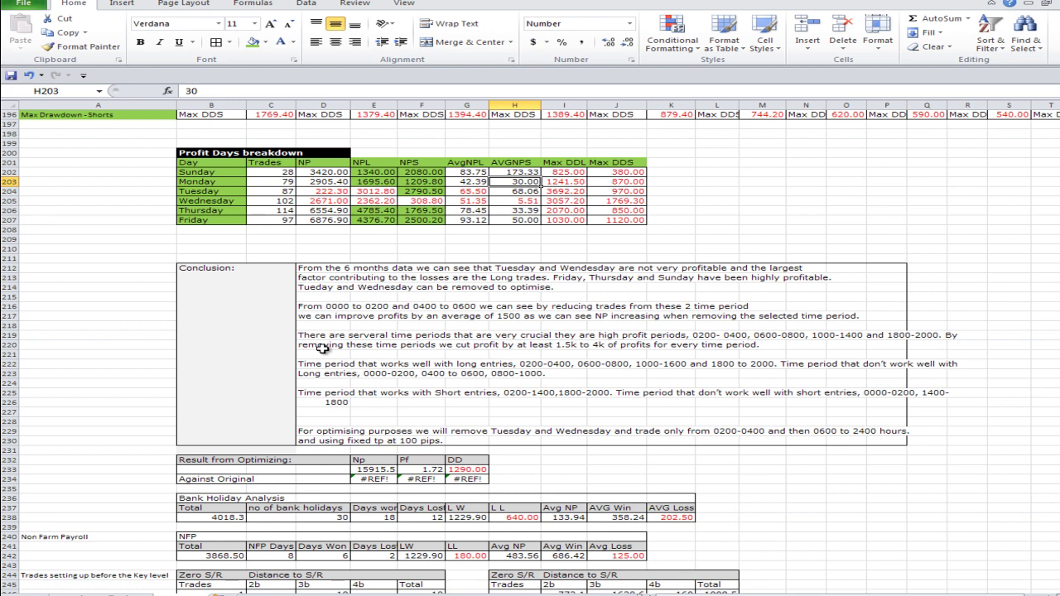
scroll(322, 348, "down", 1)
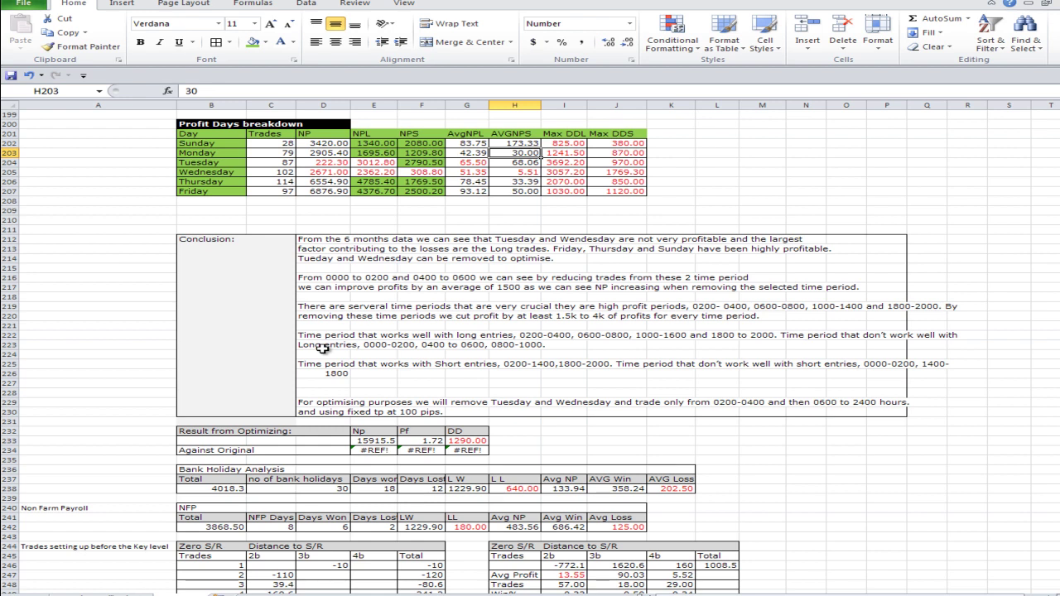
- Check the net profit in the Result from Optimizing table against the Conclusion text and the Profit Days breakdown
scroll(323, 349, "down", 1)
scroll(322, 349, "down", 3)
scroll(322, 349, "down", 2)
scroll(322, 349, "down", 1)
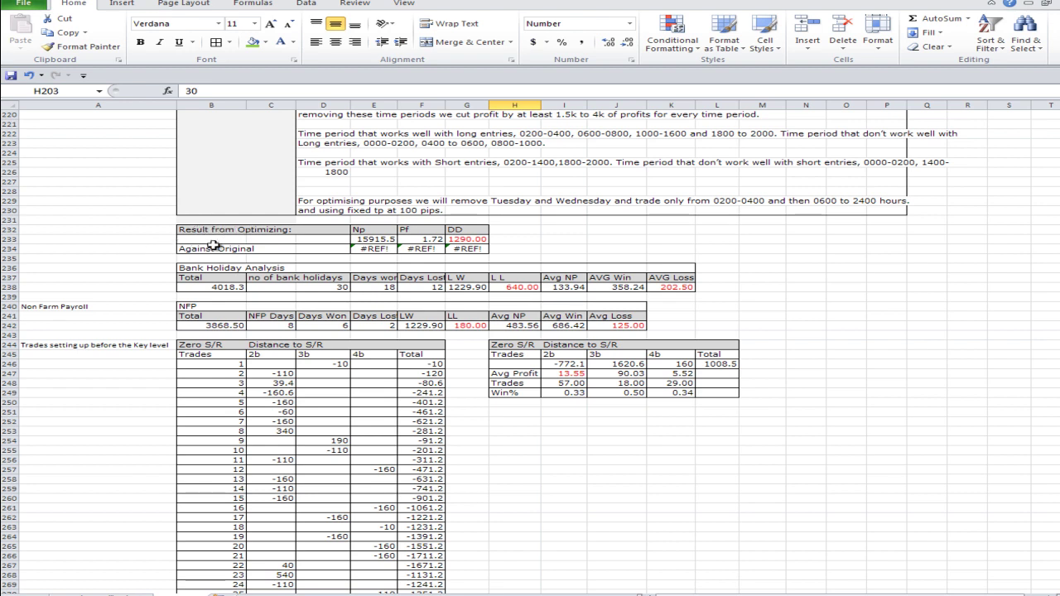
left_click(378, 241)
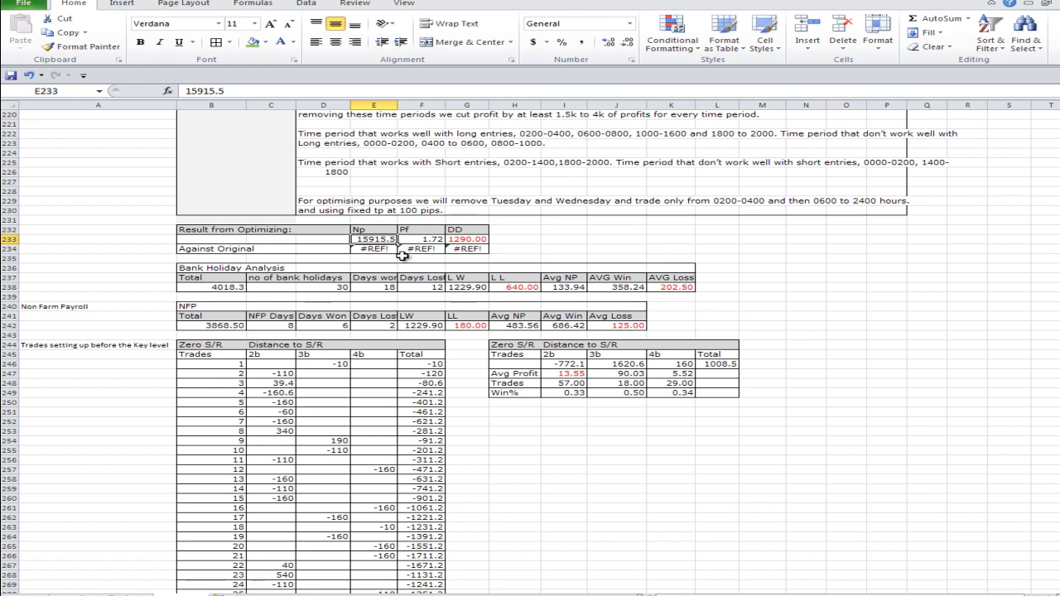
scroll(338, 254, "up", 1)
scroll(337, 254, "up", 3)
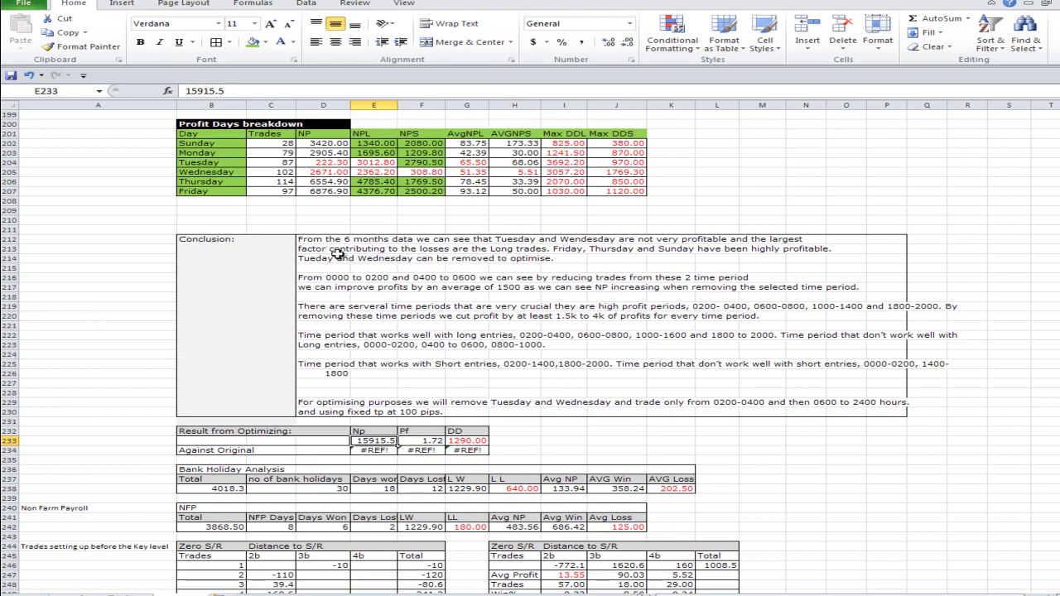
scroll(337, 254, "down", 7)
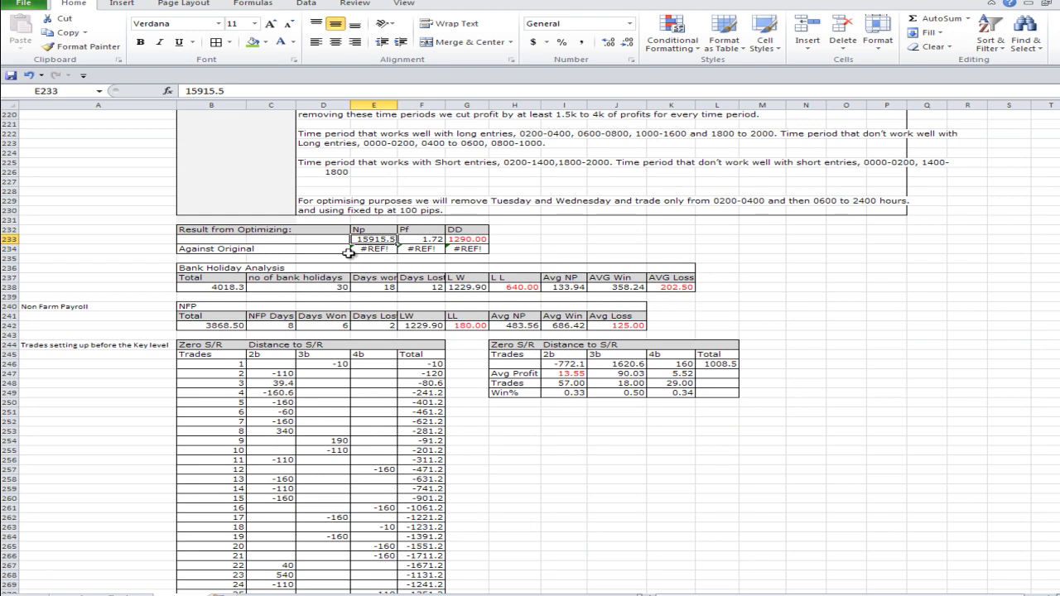
- Examine the Bank Holiday Analysis table, selecting its title and its Total value
scroll(348, 253, "down", 1)
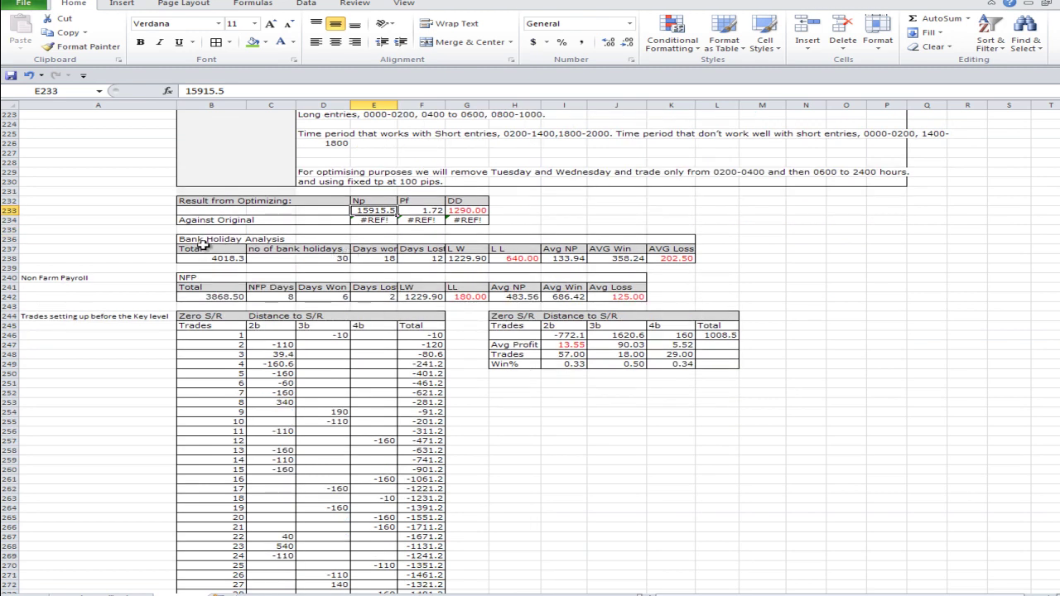
left_click_drag(199, 241, 265, 245)
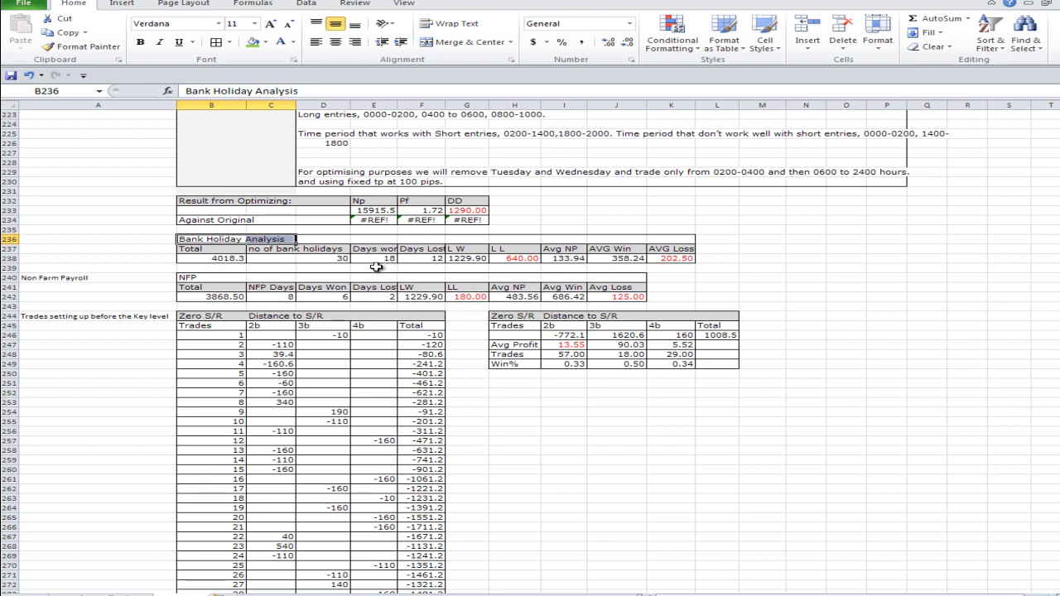
left_click(227, 259)
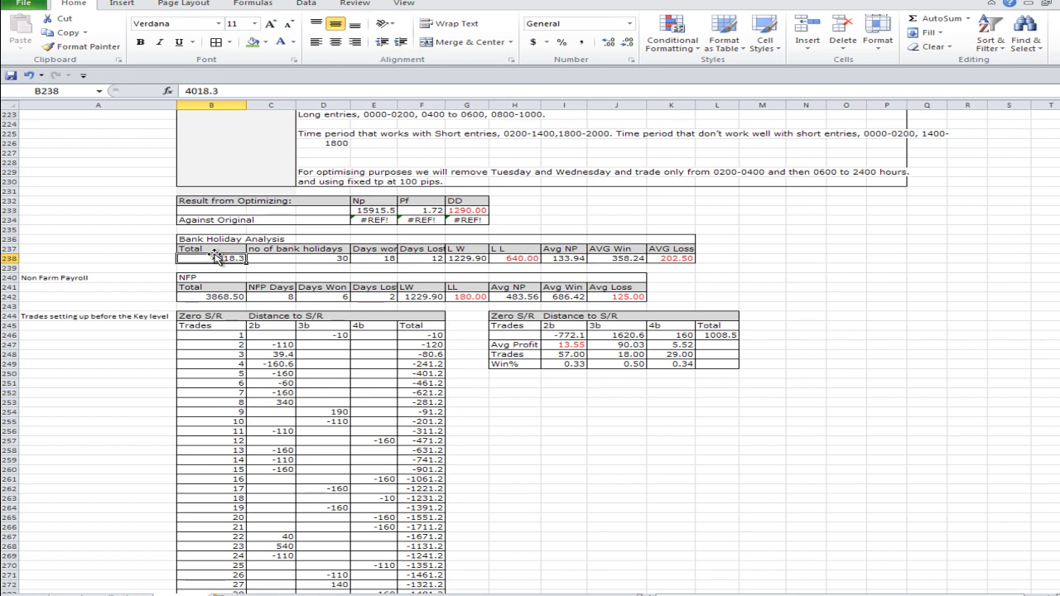
- Look through the Zero S/R trade list and its distance columns, paying attention to the 2b column
scroll(213, 257, "down", 18)
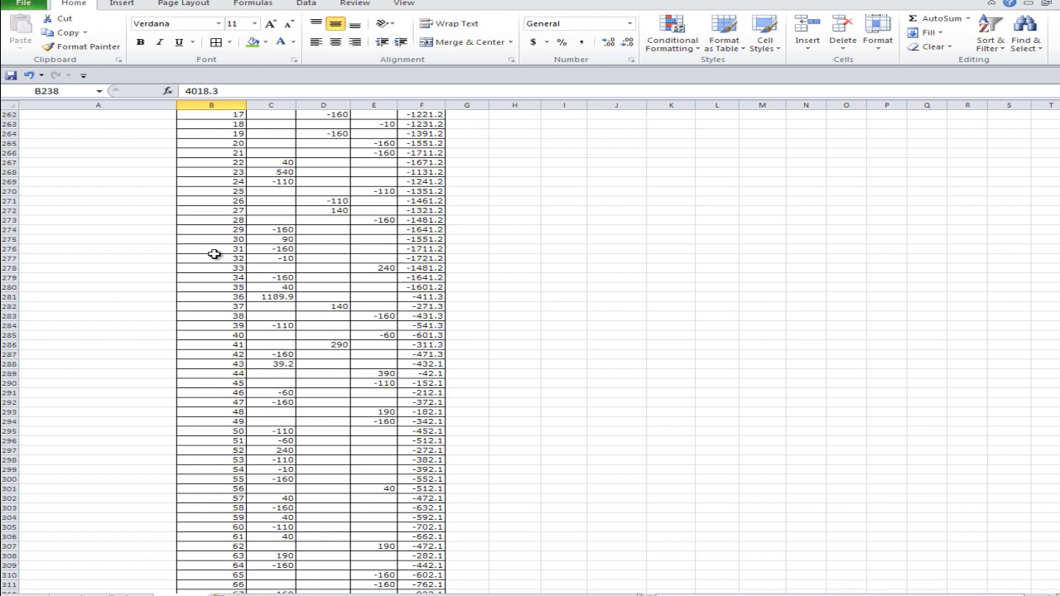
scroll(214, 254, "down", 8)
scroll(214, 254, "up", 20)
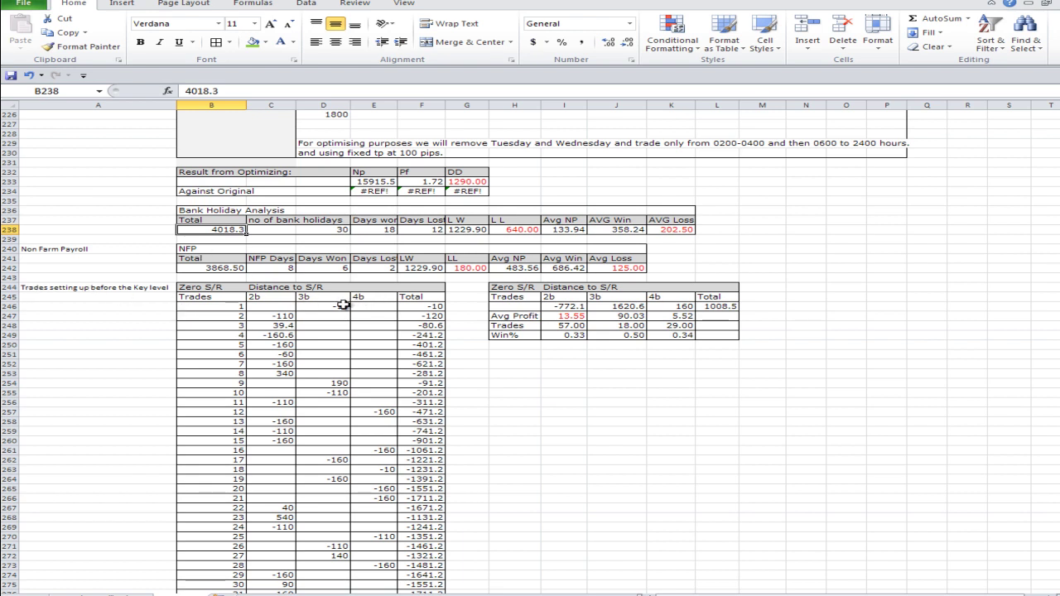
scroll(342, 306, "down", 3)
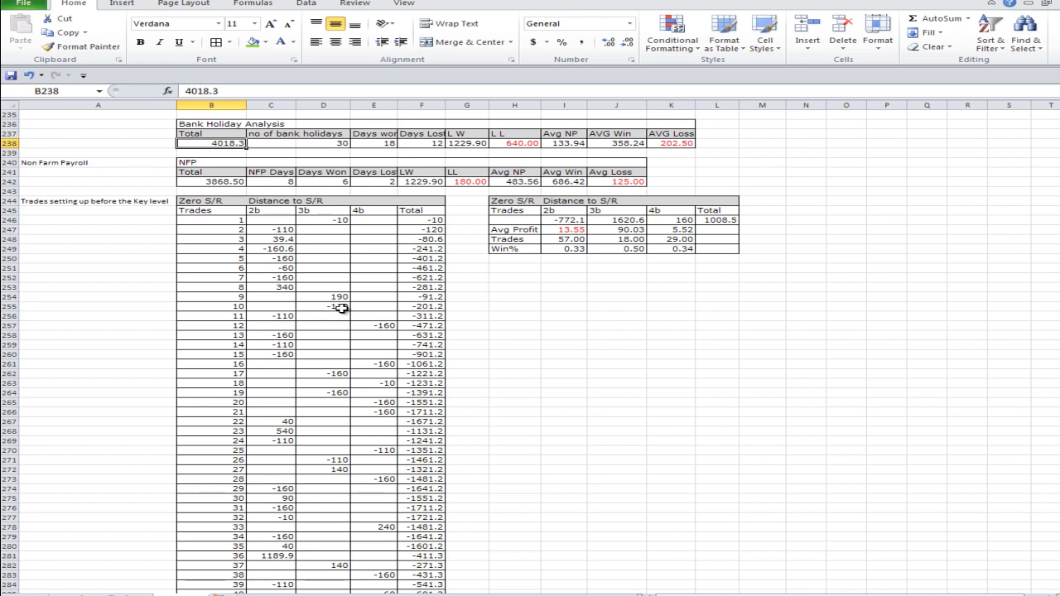
left_click(265, 210)
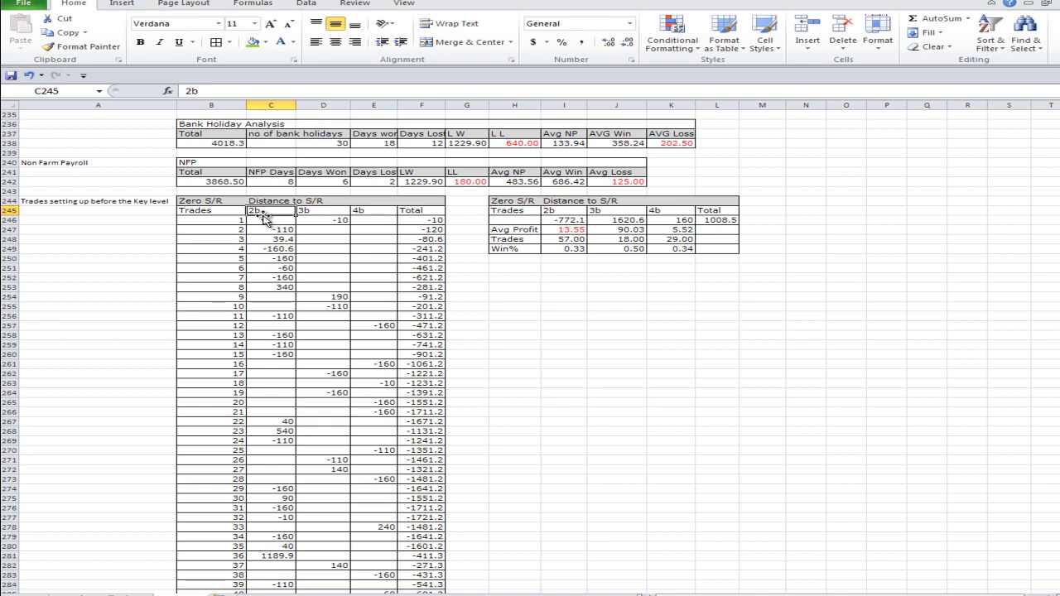
left_click_drag(1056, 389, 1056, 416)
left_click_drag(1058, 557, 1058, 529)
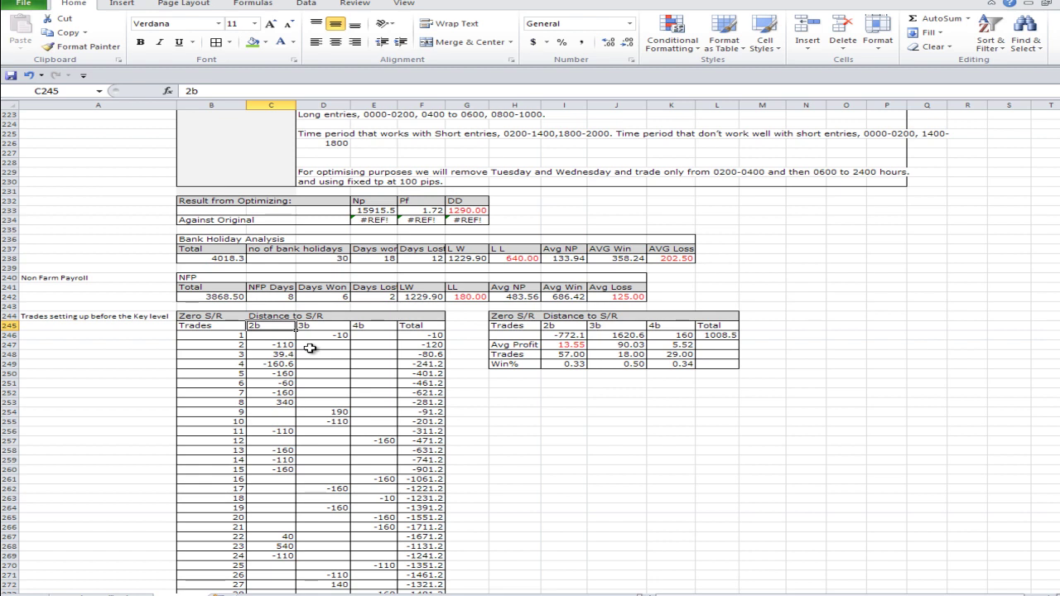
- Review the Auto-Backtesting task and Strategy Testing diagrams at the start of the sheet, then return to the Profit Days breakdown
scroll(310, 348, "up", 11)
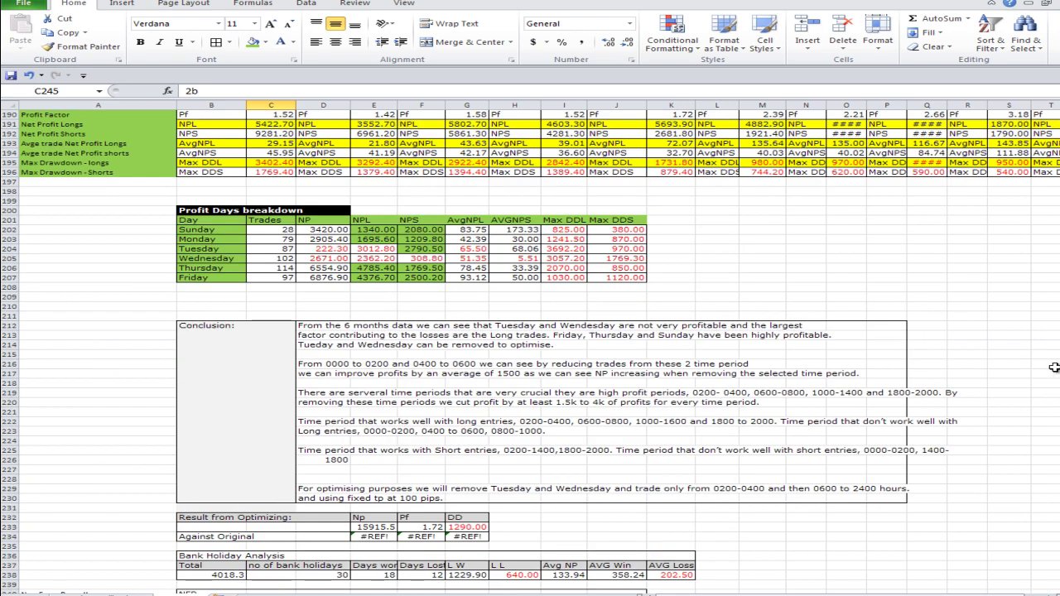
left_click_drag(1054, 366, 1054, 348)
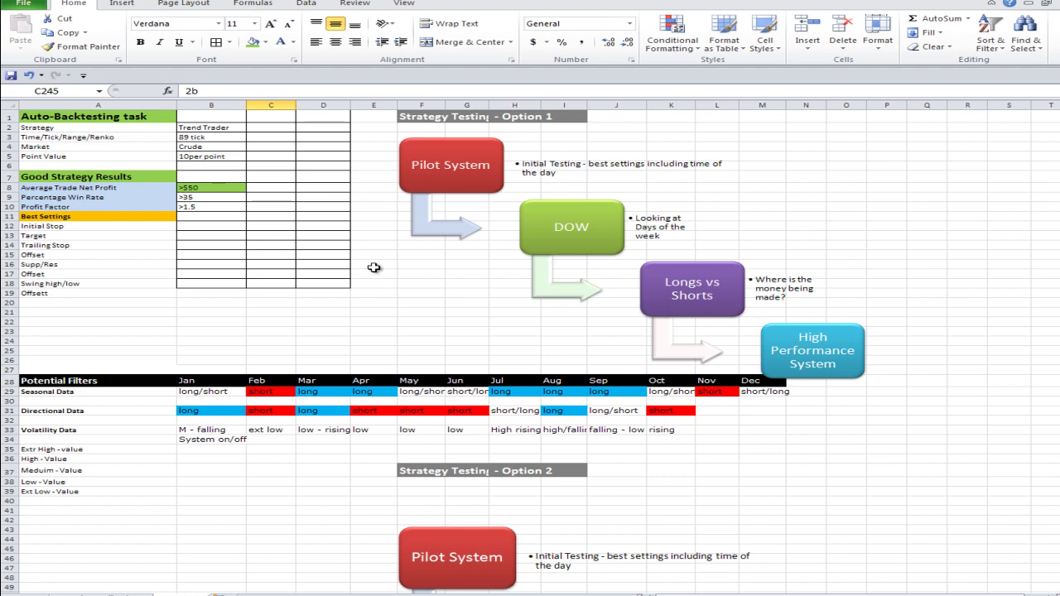
left_click_drag(1057, 140, 1058, 145)
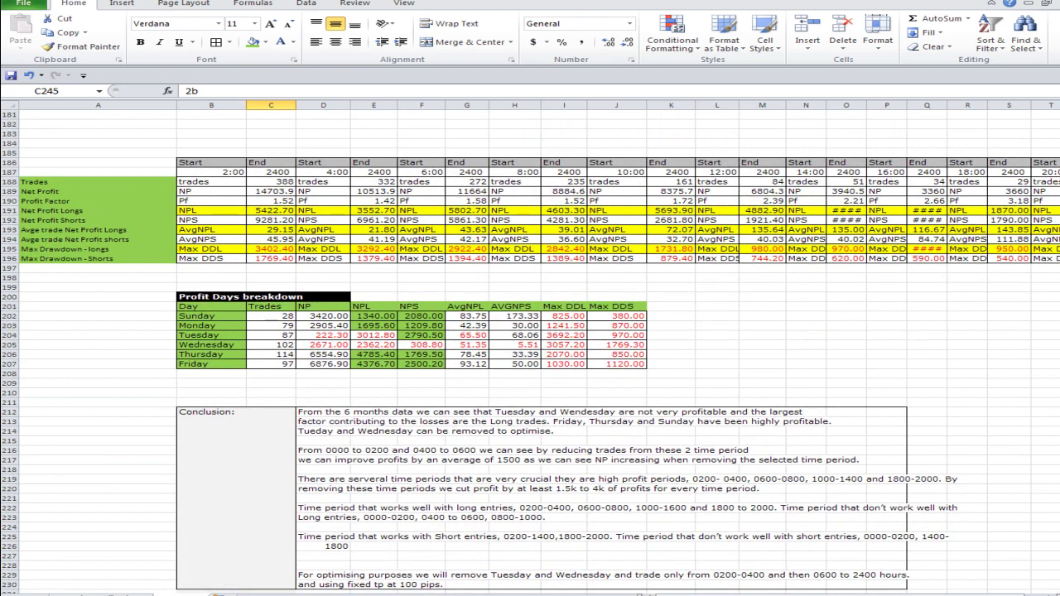
- Add the header "Current DD" in cell K201, beside Max DDS in the Profit Days breakdown
left_click_drag(208, 307, 615, 363)
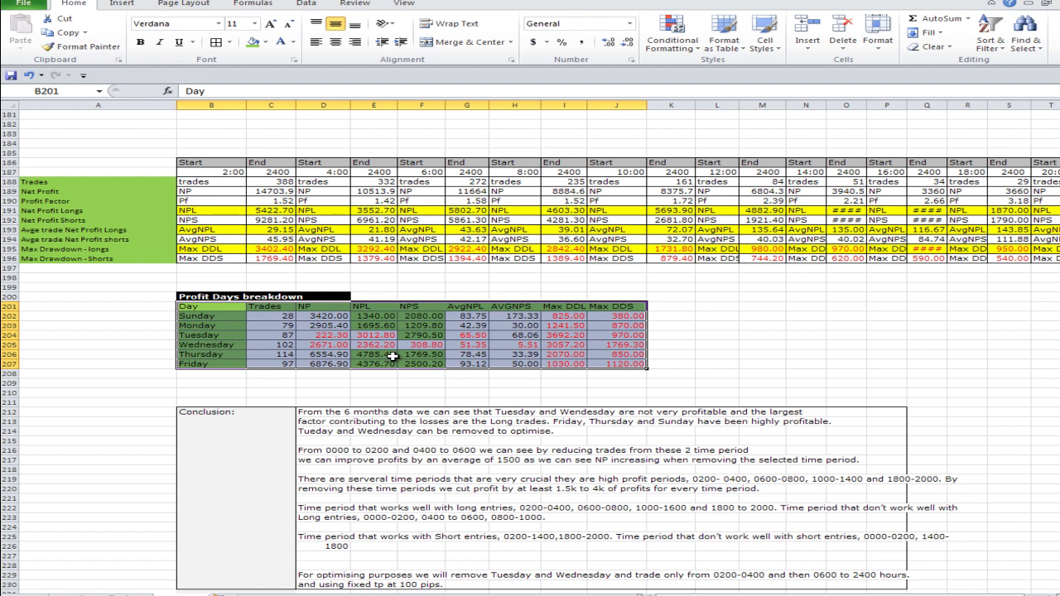
left_click(560, 309)
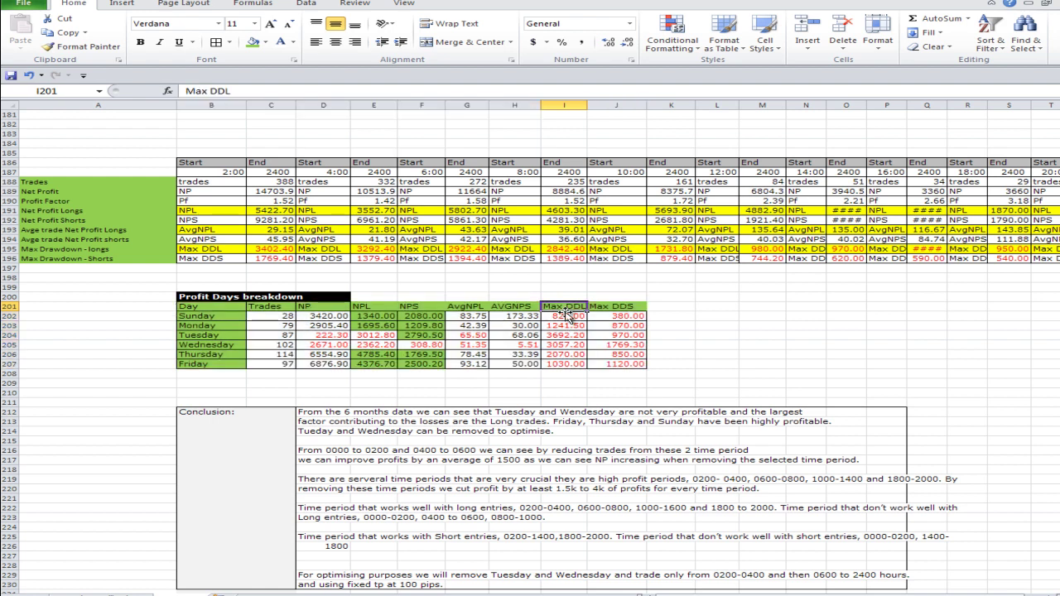
left_click(631, 311)
left_click(685, 310)
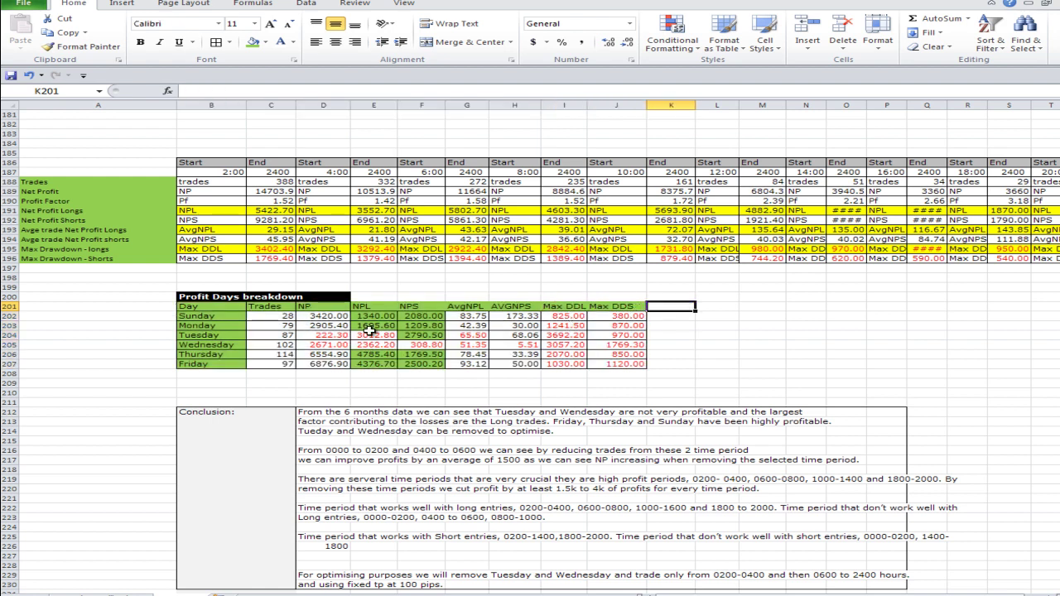
type("Current")
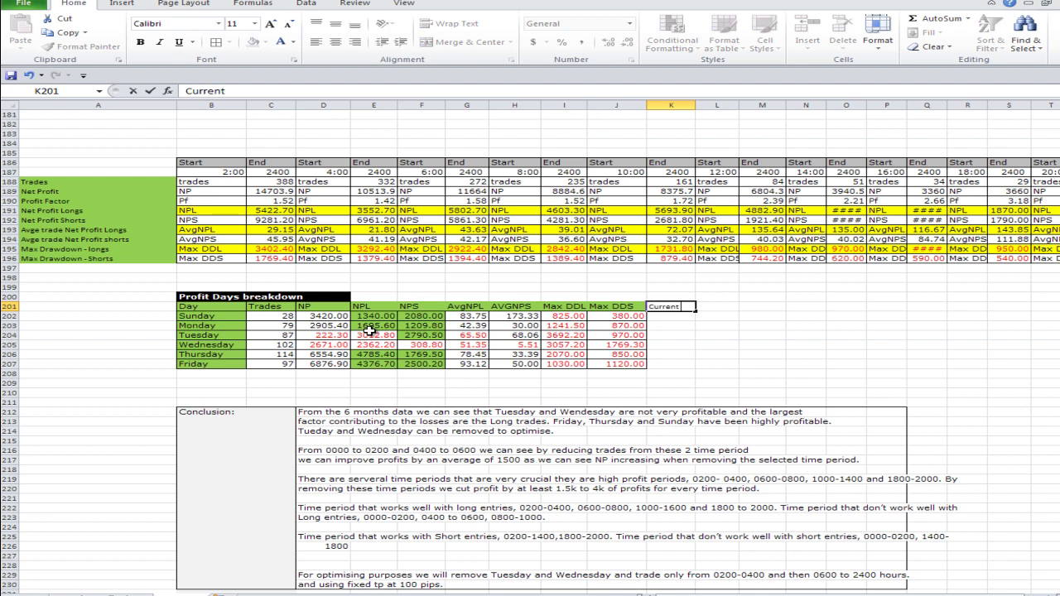
type(" DD")
key("Return")
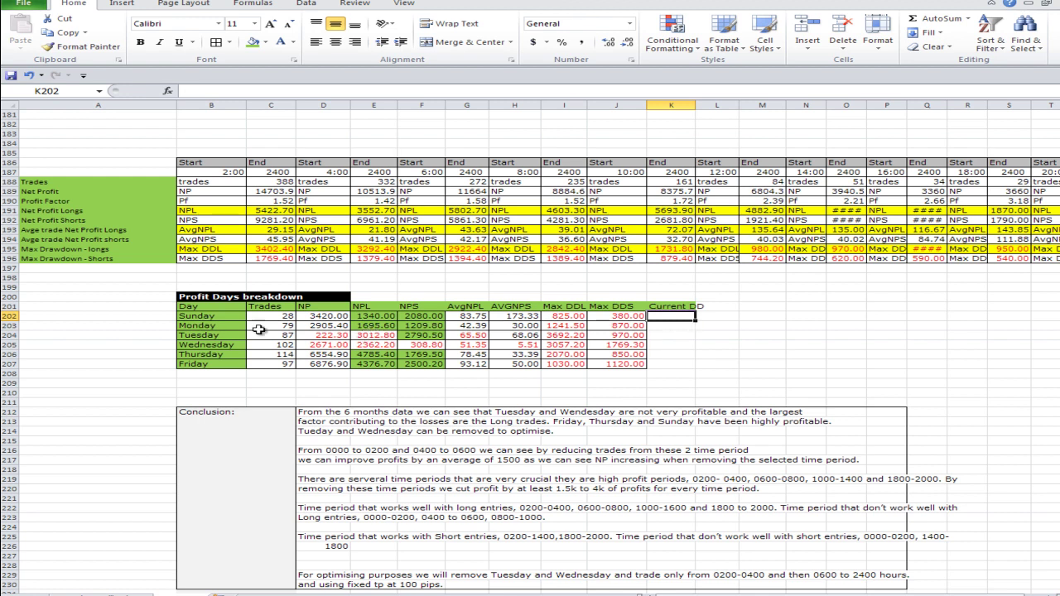
- Enter the label "Weekly Task" in cell A199, just above the Profit Days breakdown
left_click(100, 283)
left_click(98, 289)
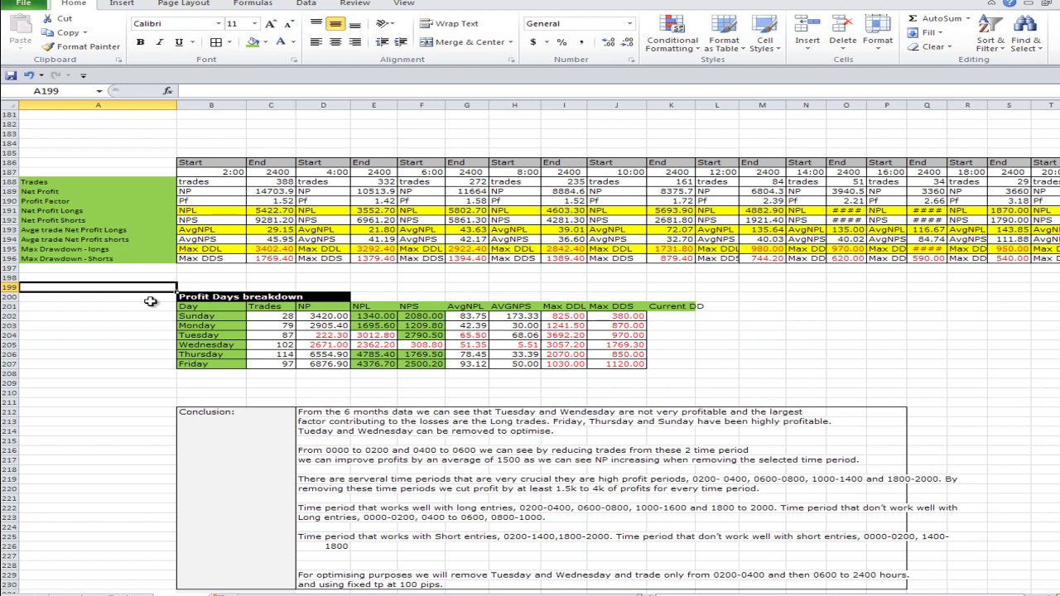
type("Weekly")
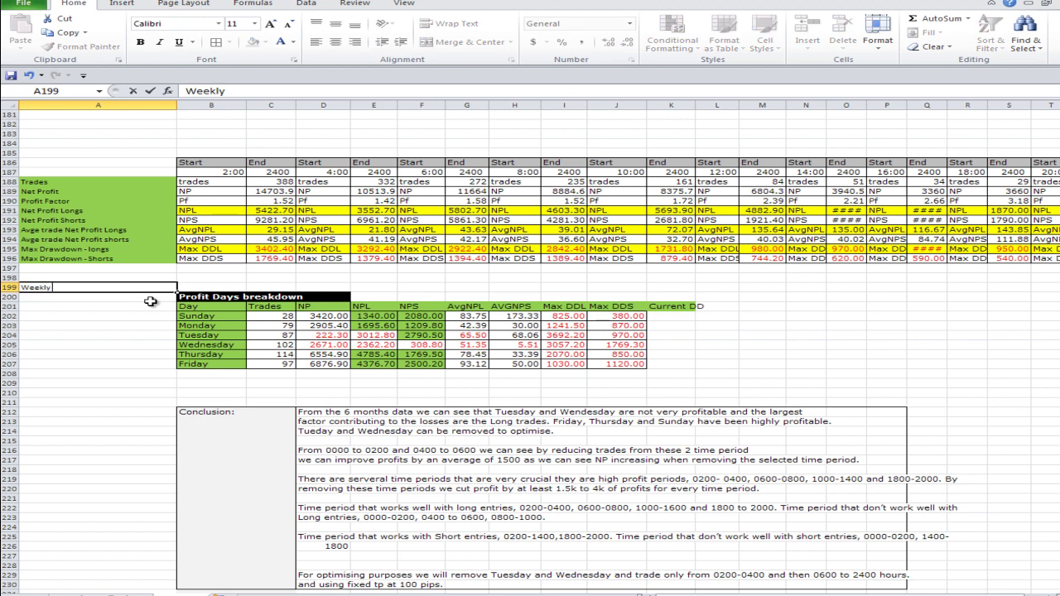
type(" Task")
key("Return")
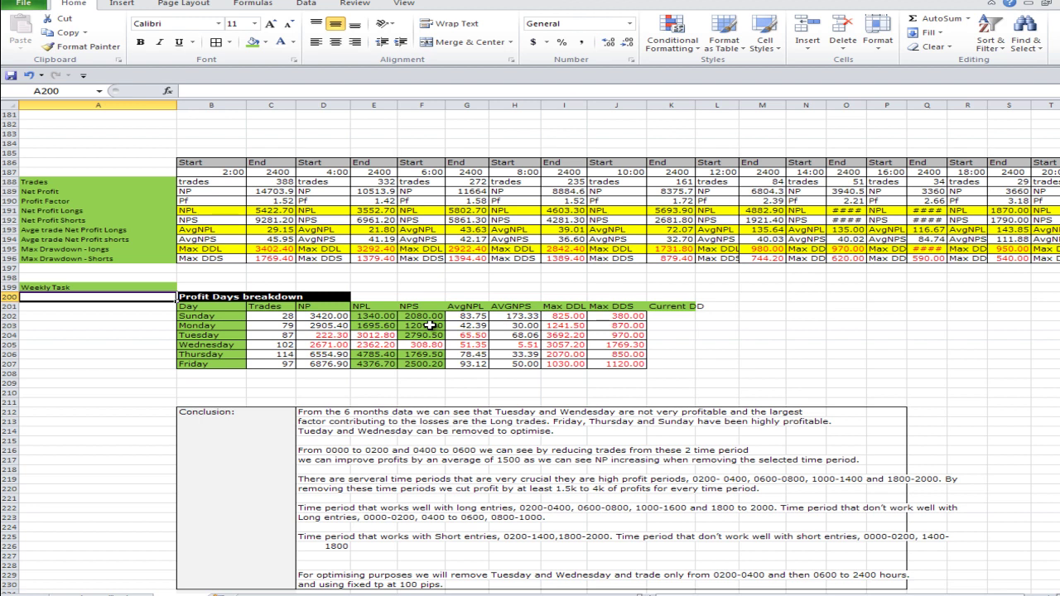
- Add the header "on/off" in cell L201, after Current DD in the Profit Days breakdown
left_click(722, 309)
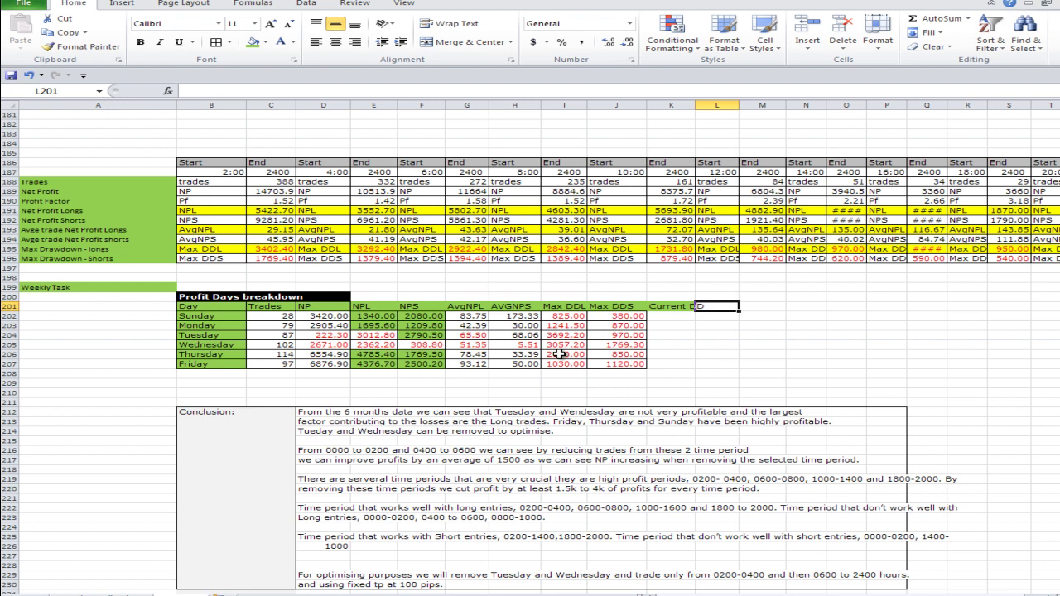
type("on/off")
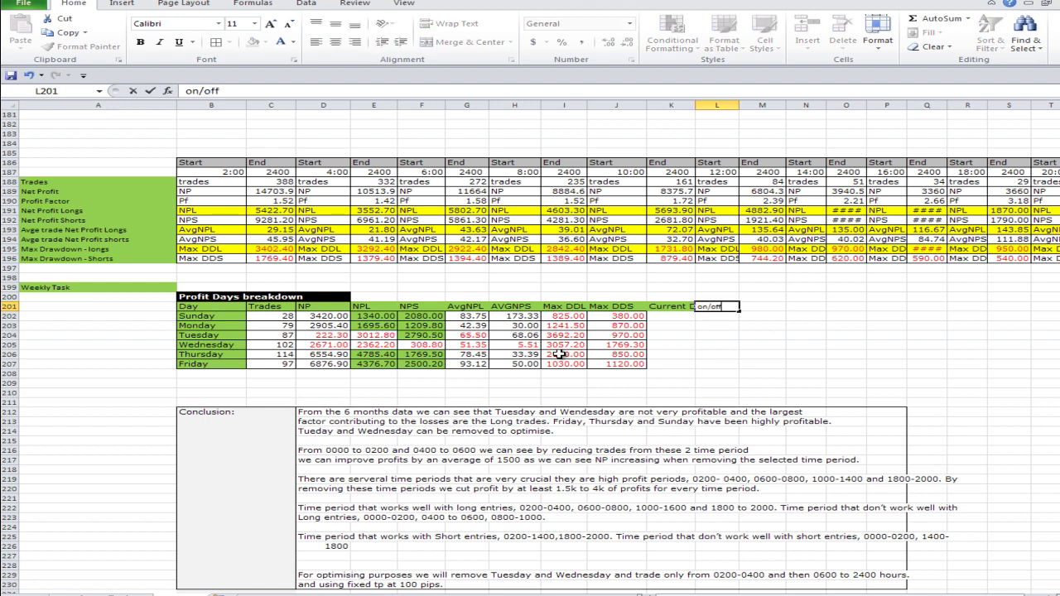
key("Return")
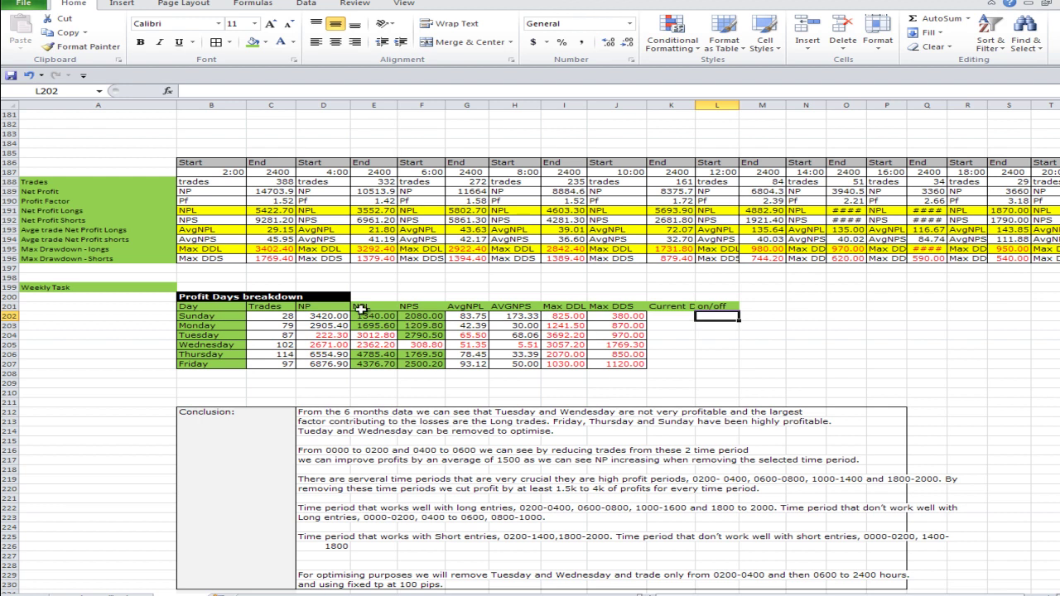
- Check the DD value in the Result from Optimizing table
scroll(387, 331, "up", 4)
scroll(387, 332, "up", 3)
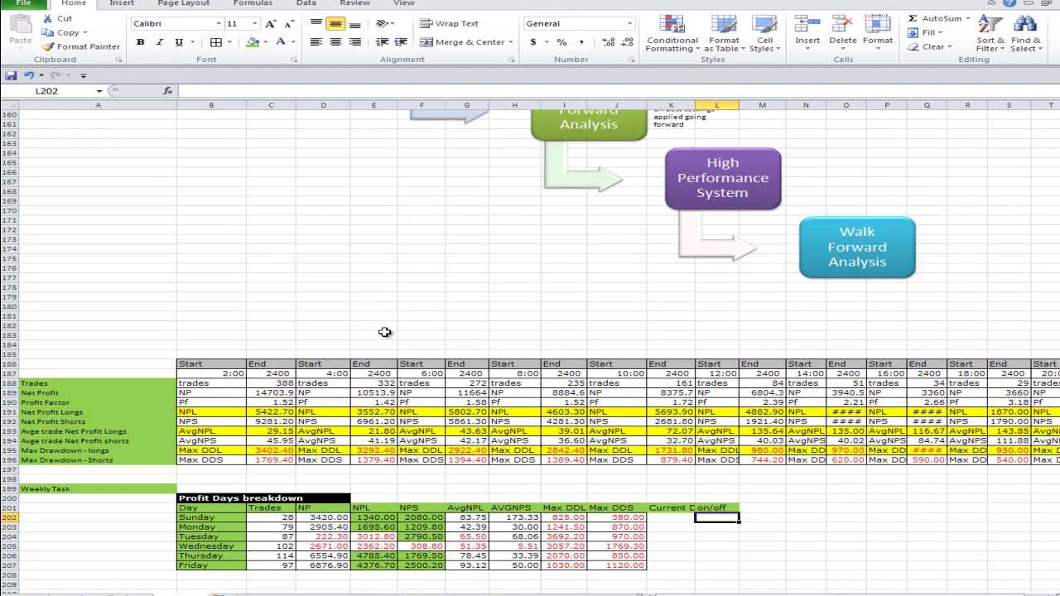
scroll(388, 332, "down", 13)
scroll(388, 334, "down", 1)
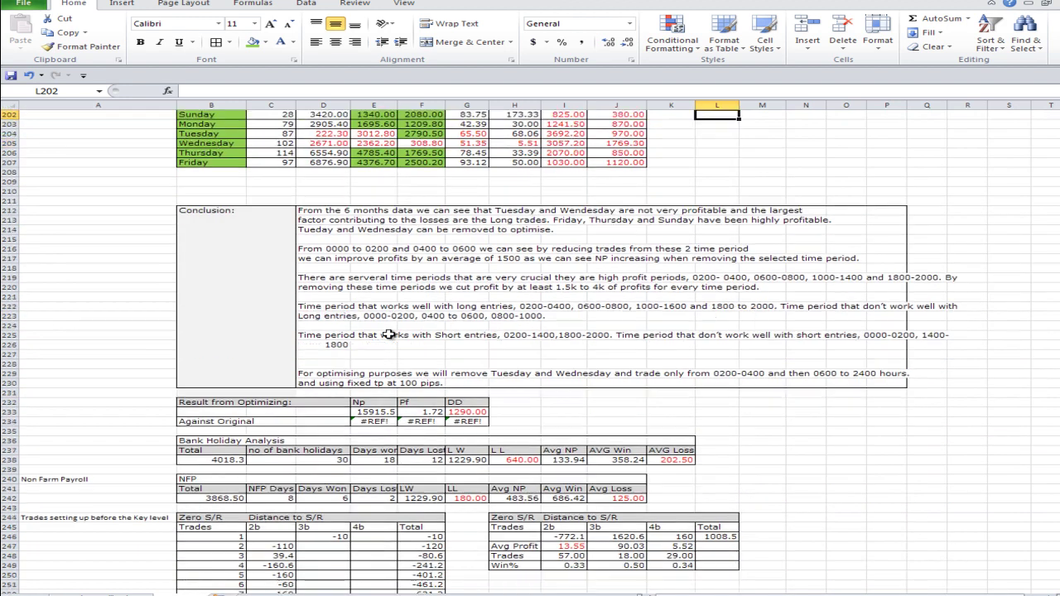
left_click(471, 412)
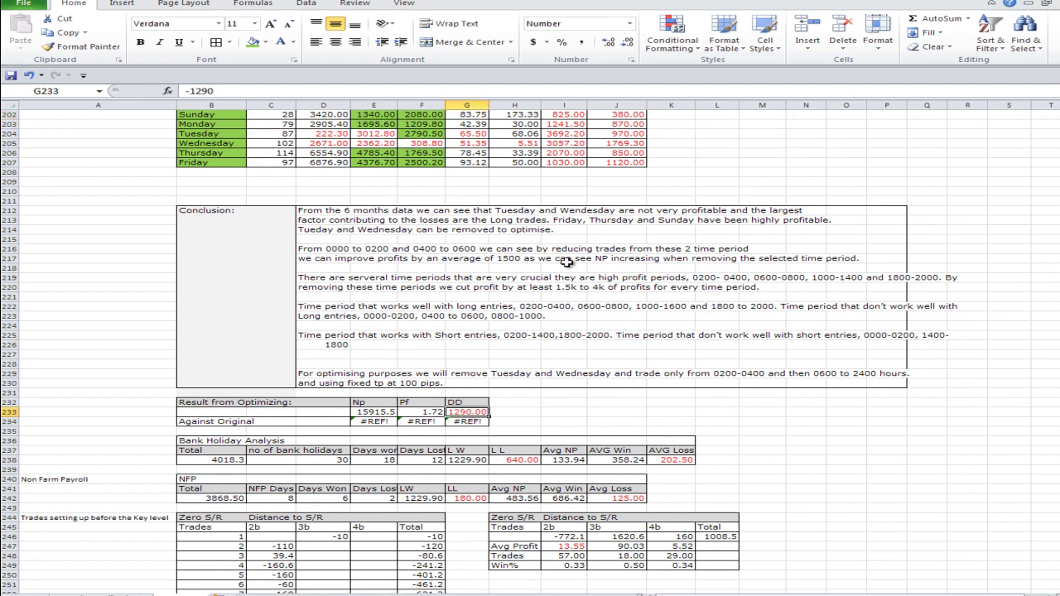
- Enter the label "High Performance System" in cell A200, directly below Weekly Task
scroll(560, 263, "up", 4)
left_click(46, 210)
type("Hi")
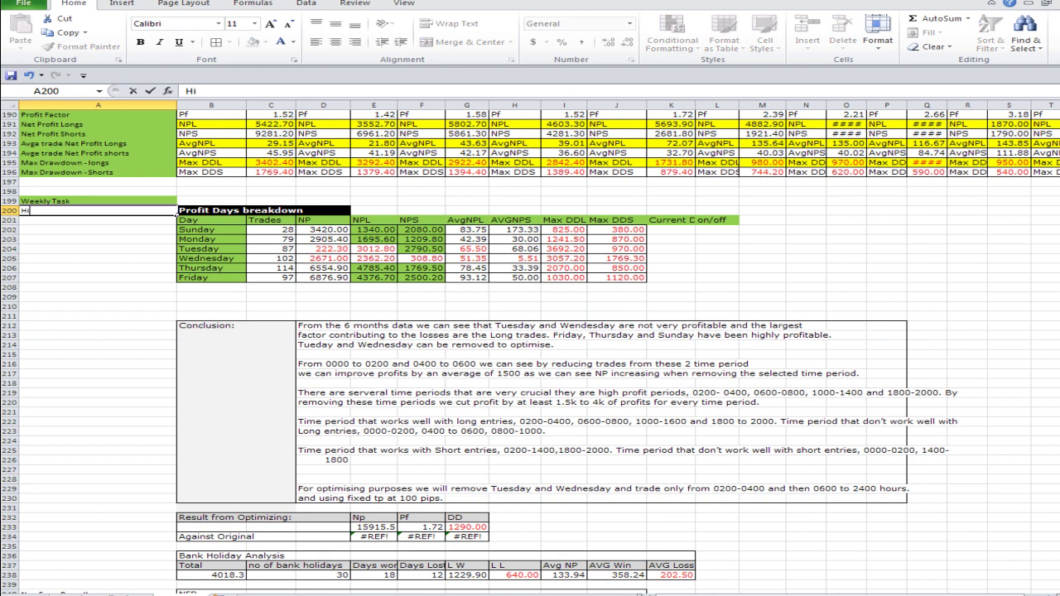
type("gh Performance Sys")
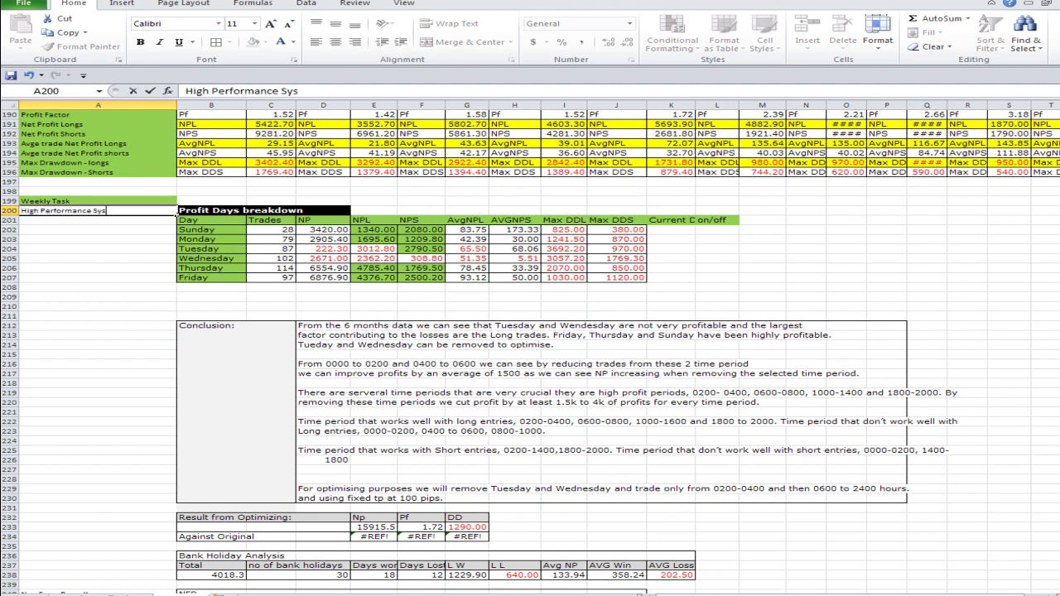
type("tem")
key("Return")
scroll(107, 360, "down", 2)
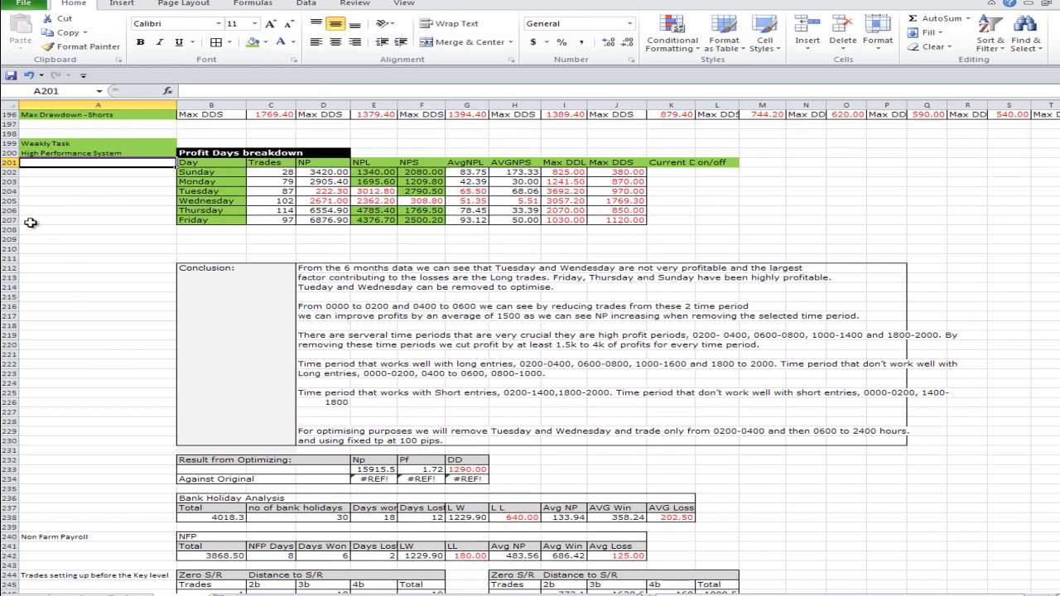
type("Net P")
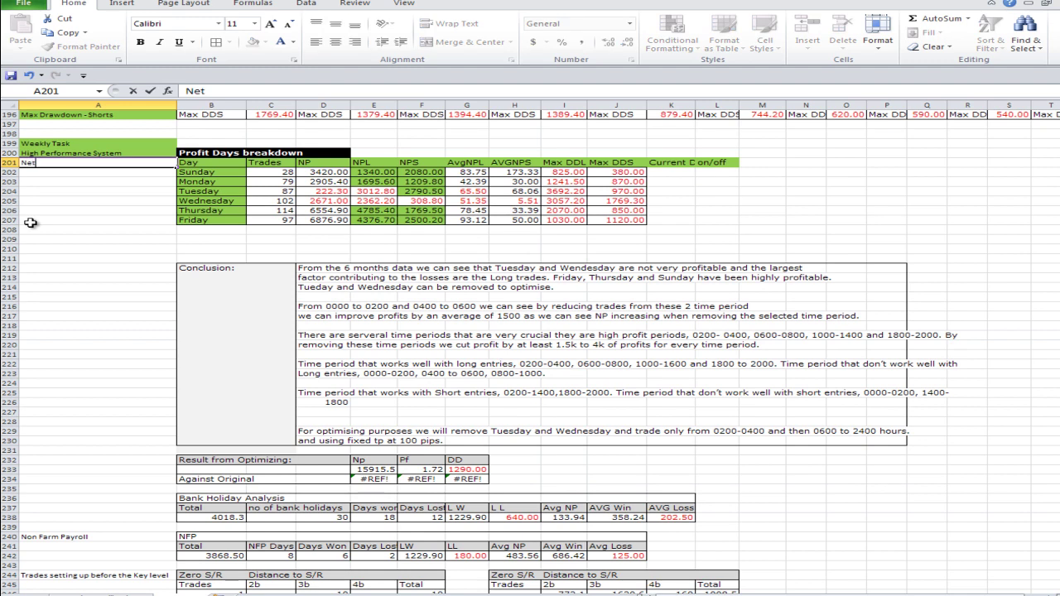
key("BackSpace")
key("BackSpace")
key("BackSpace")
key("BackSpace")
key("BackSpace")
- Inspect the Against Original formula for DD beneath the optimizing results, then return to the Profit Days breakdown
left_click(457, 478)
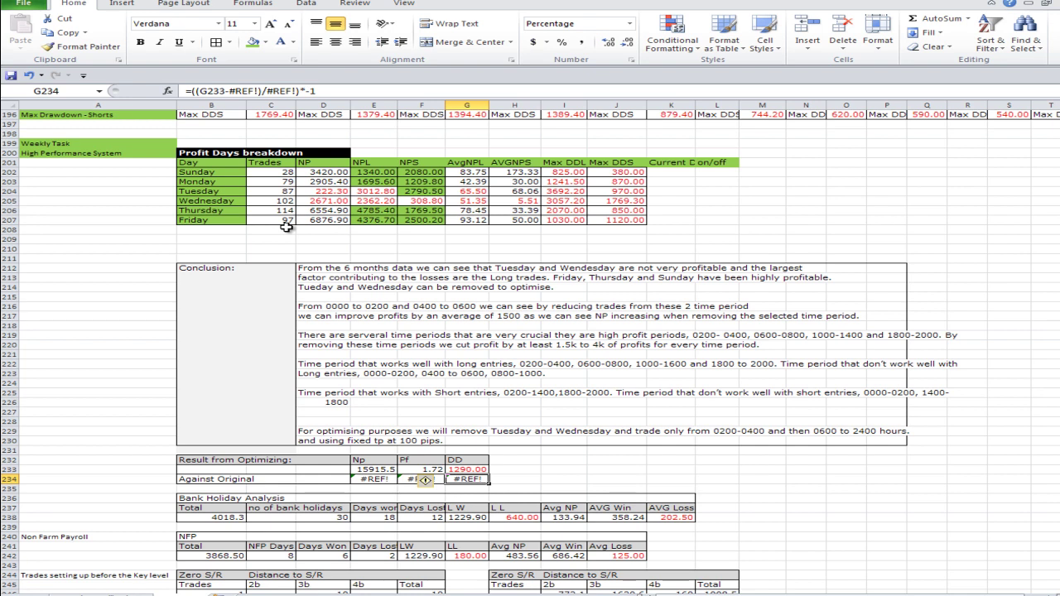
scroll(286, 226, "up", 2)
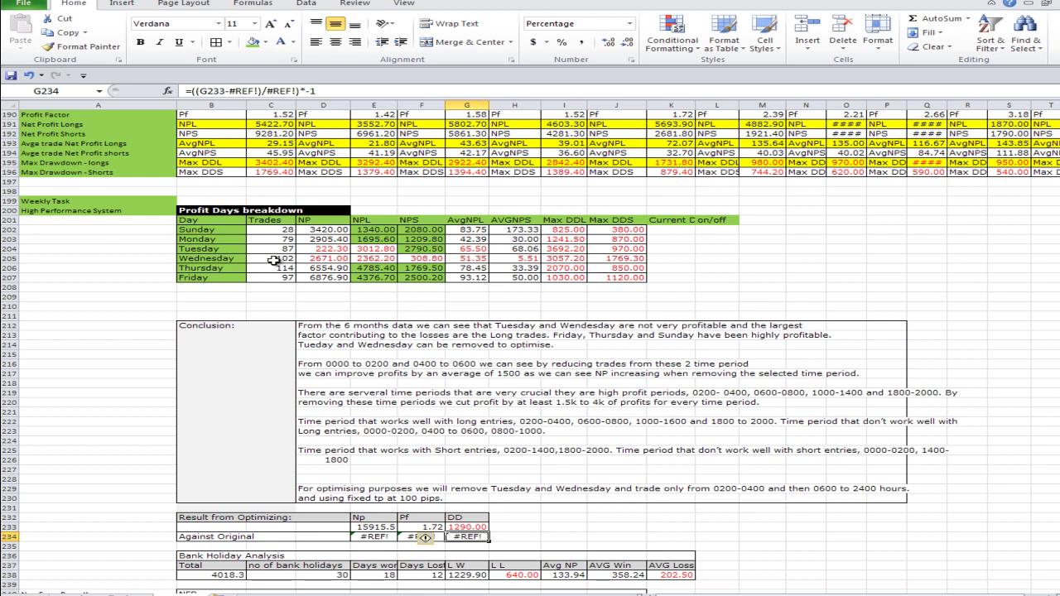
- Review the strategy testing flow diagrams above the Profit Days breakdown, going back up to the Auto-Backtesting task
scroll(300, 281, "up", 2)
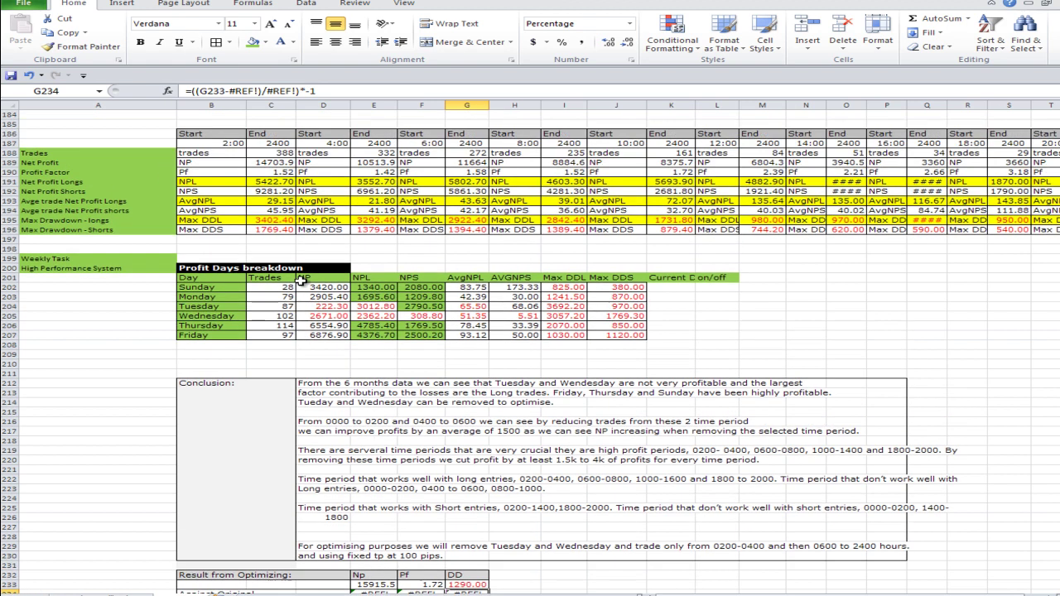
scroll(282, 305, "up", 1)
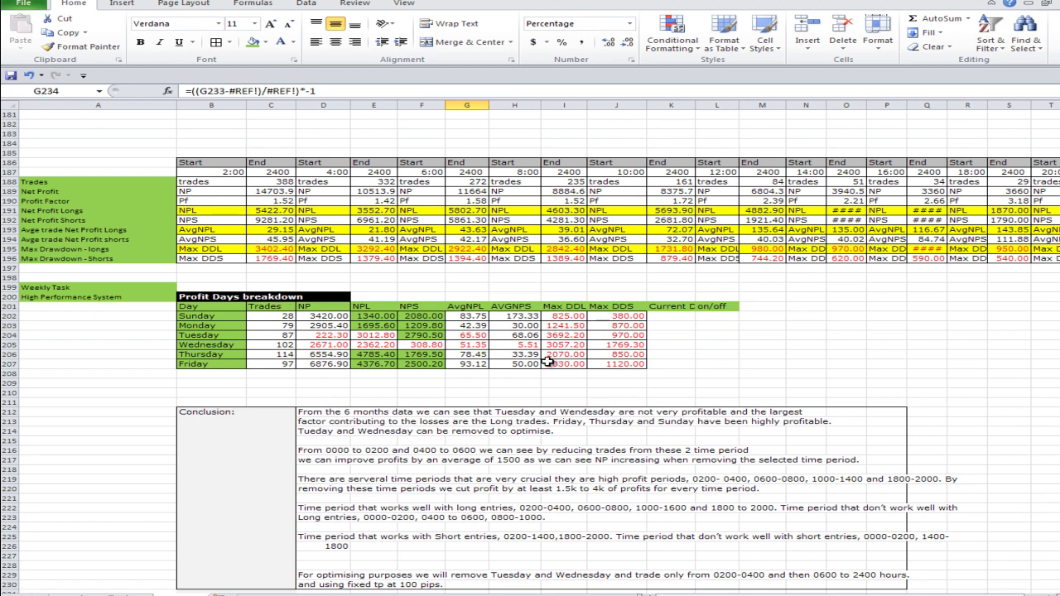
scroll(547, 362, "up", 3)
scroll(548, 362, "up", 13)
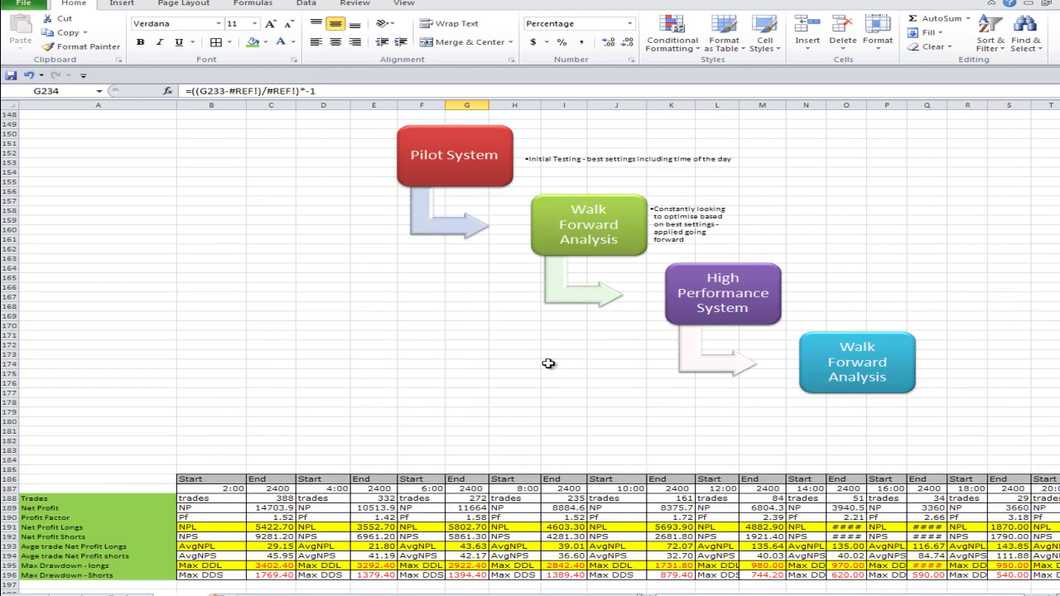
scroll(547, 364, "up", 20)
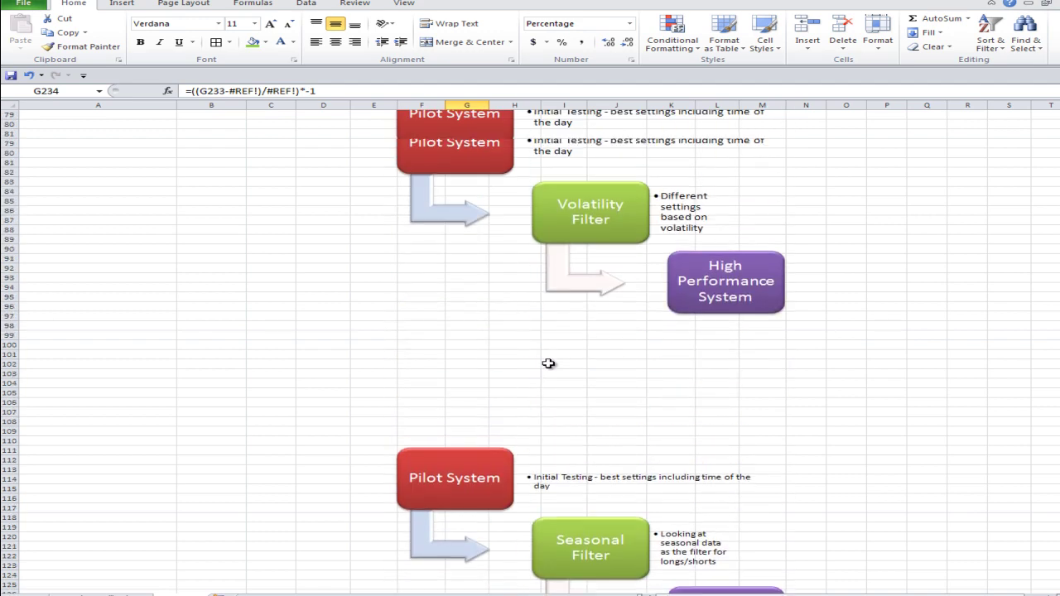
scroll(549, 364, "up", 19)
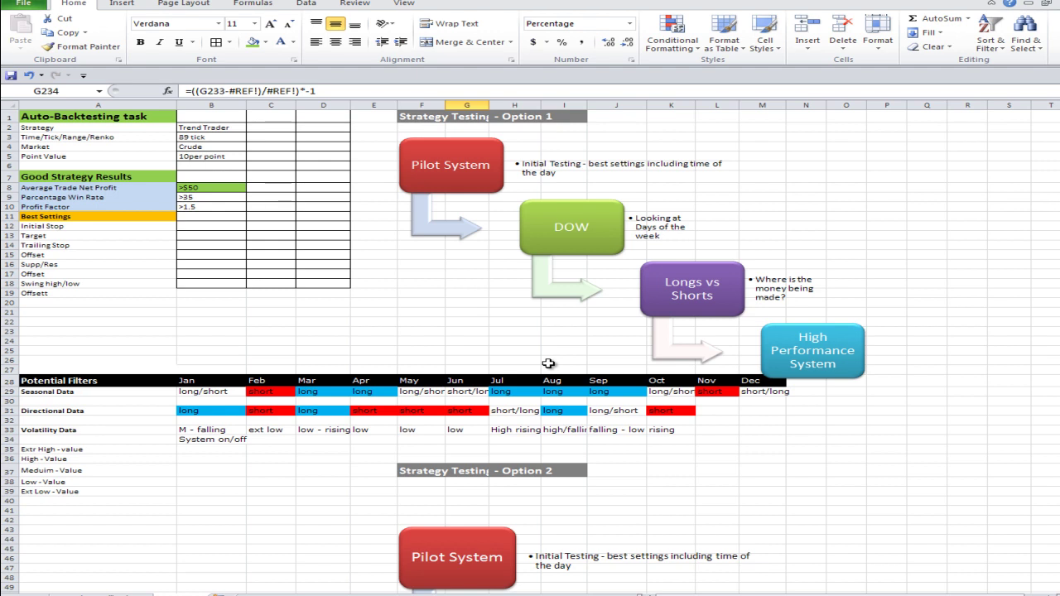
- Examine the Seasonal Data, Directional Data and Volatility Data rows of the Potential Filters table
scroll(548, 363, "down", 2)
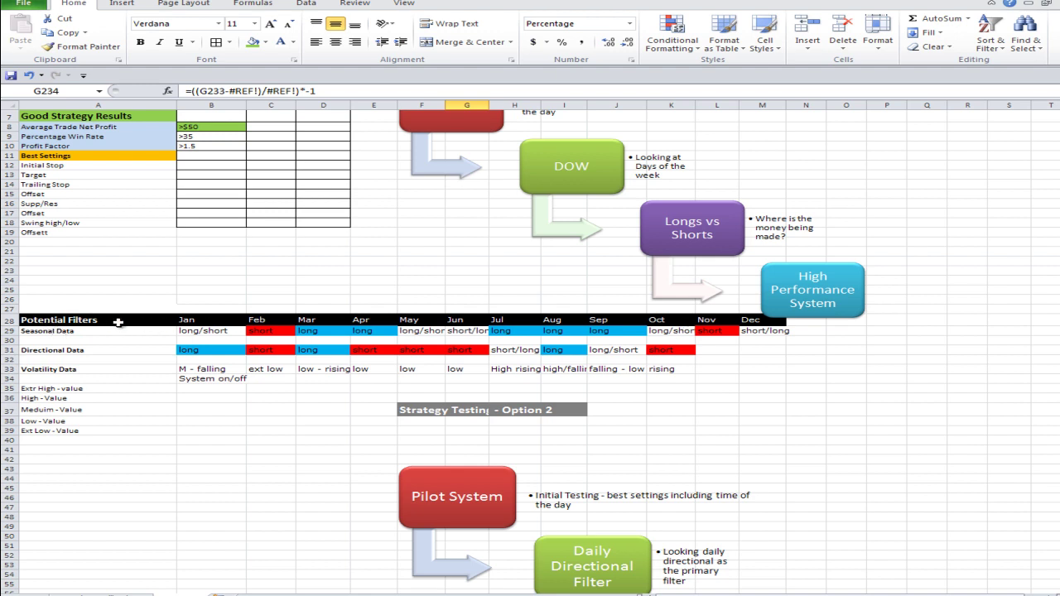
left_click(60, 333)
left_click(63, 351)
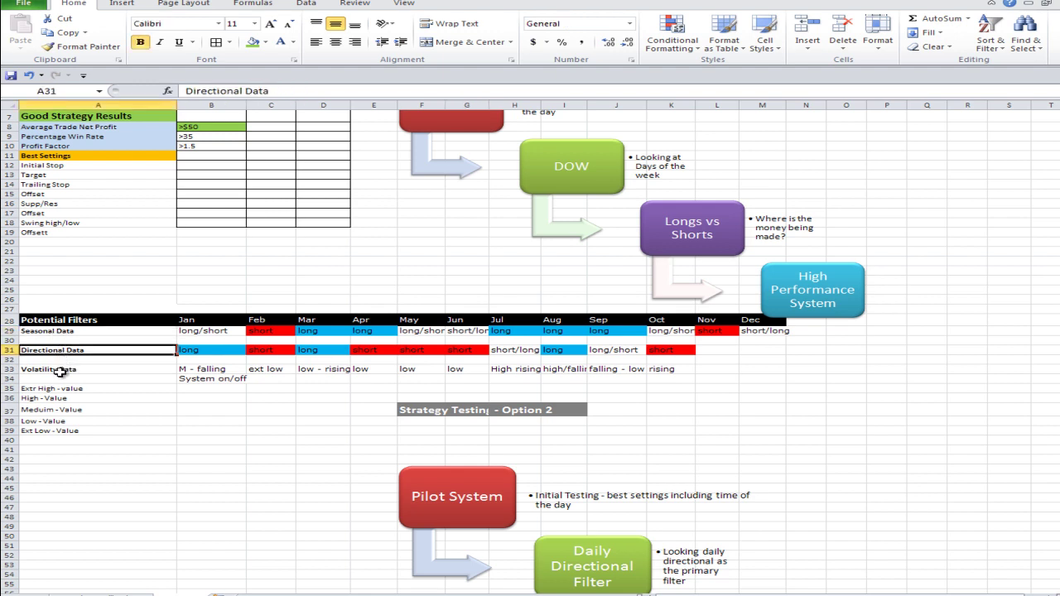
left_click(59, 378)
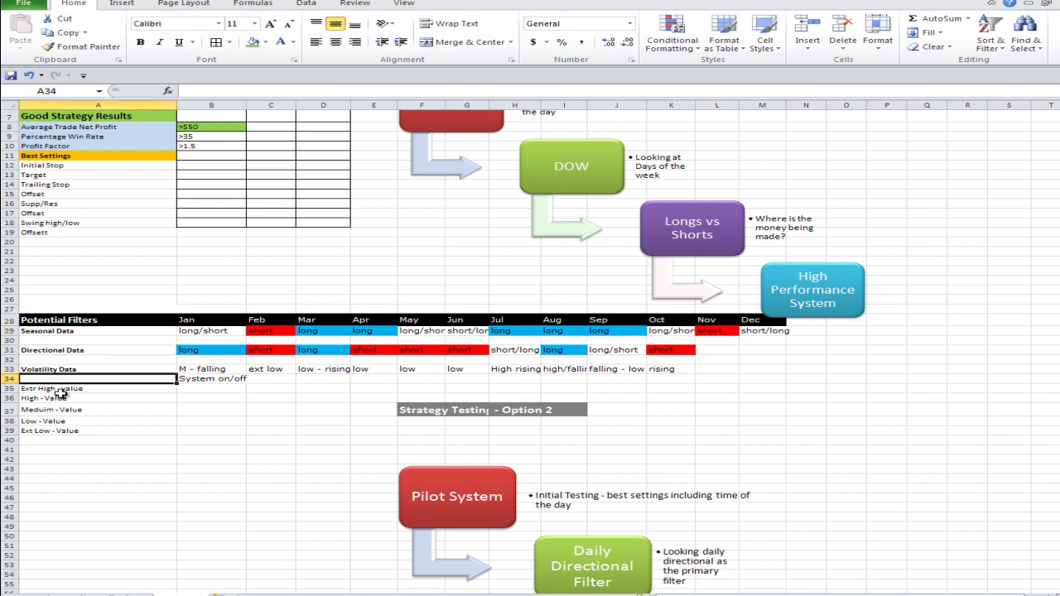
left_click(91, 334)
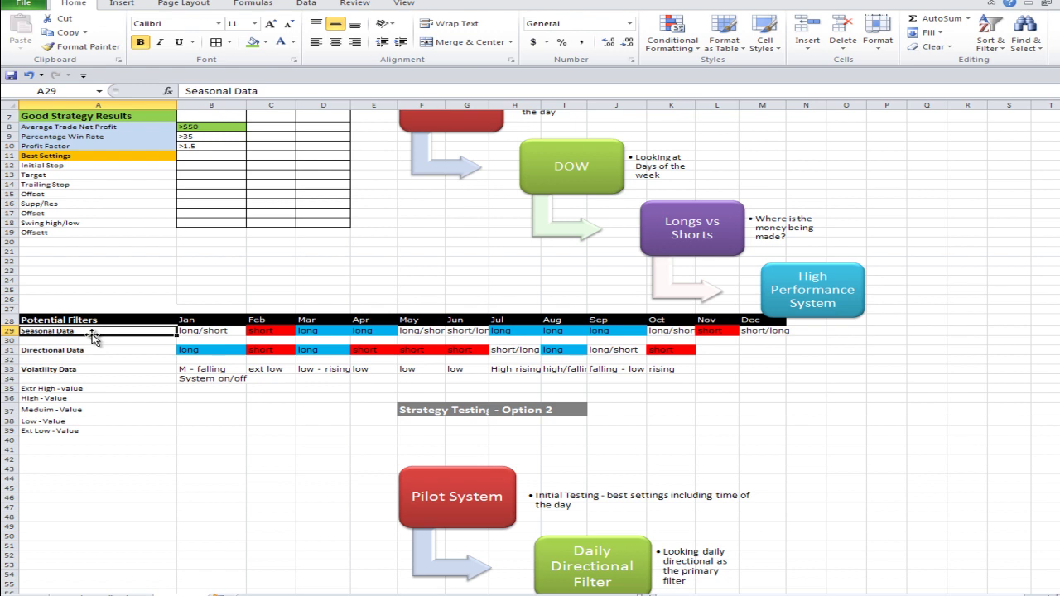
left_click(73, 351)
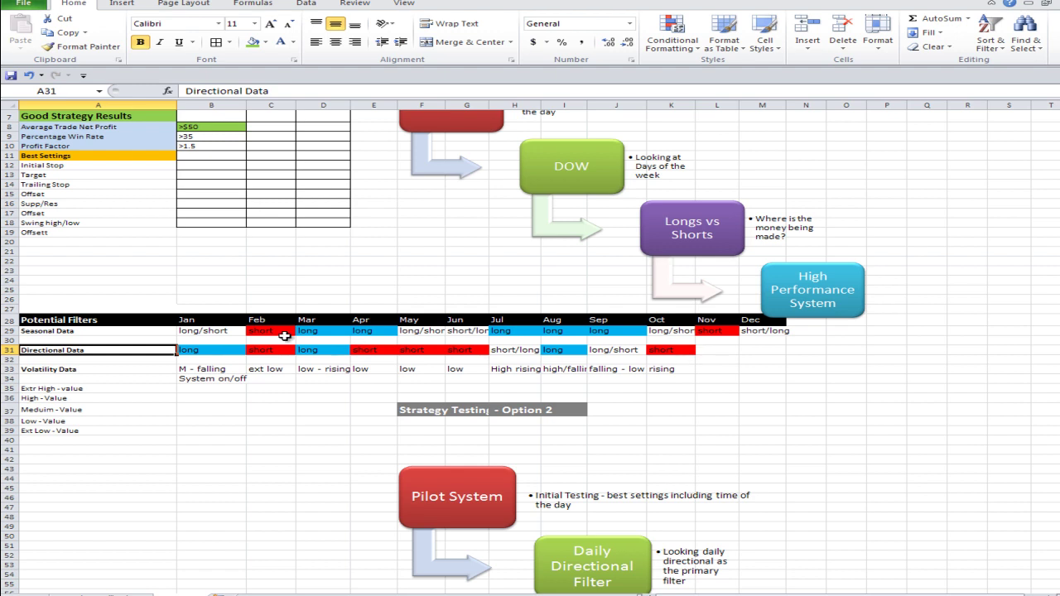
left_click(72, 369)
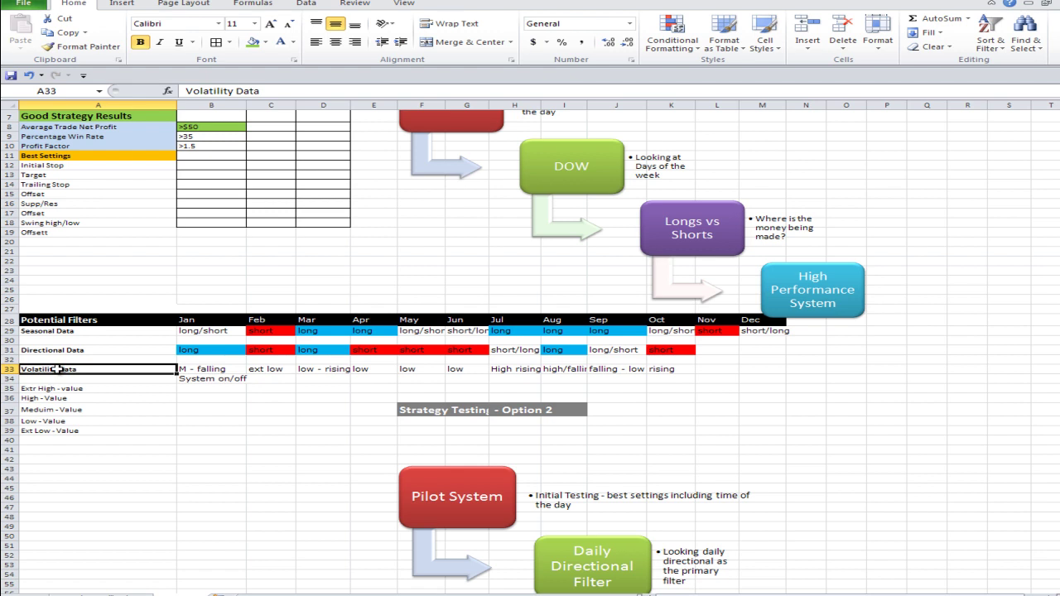
- Inspect the monthly Volatility Data entries in row 33, including Jan to Apr, Jul and Aug
left_click(200, 372)
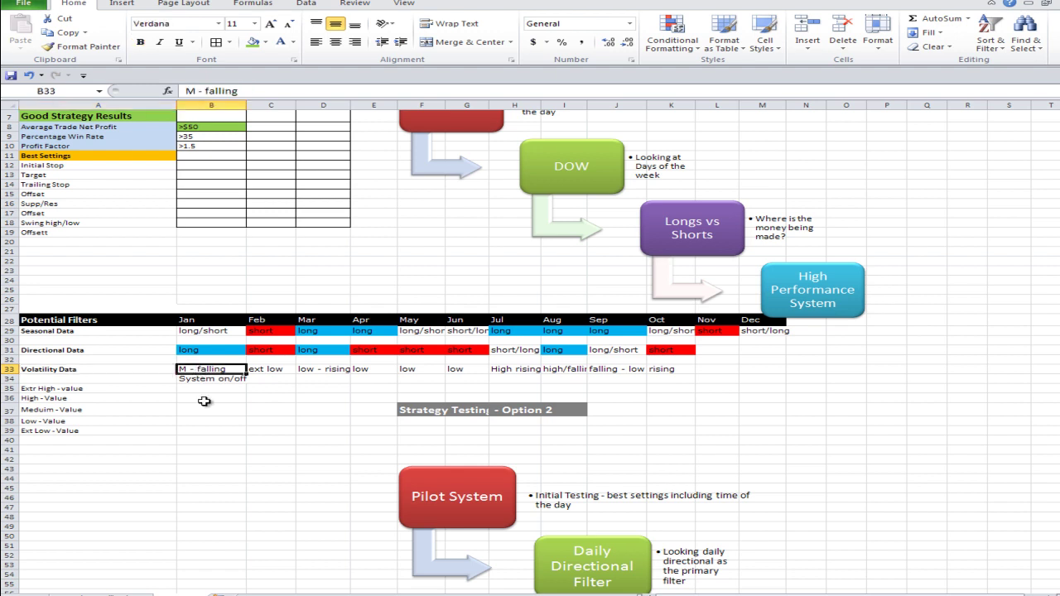
left_click(266, 374)
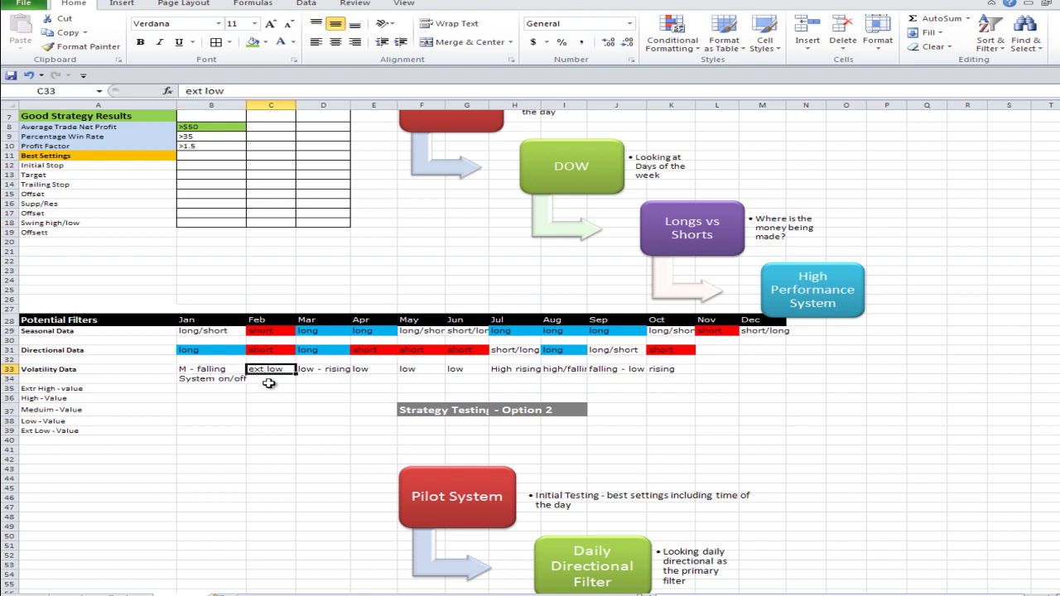
left_click(326, 372)
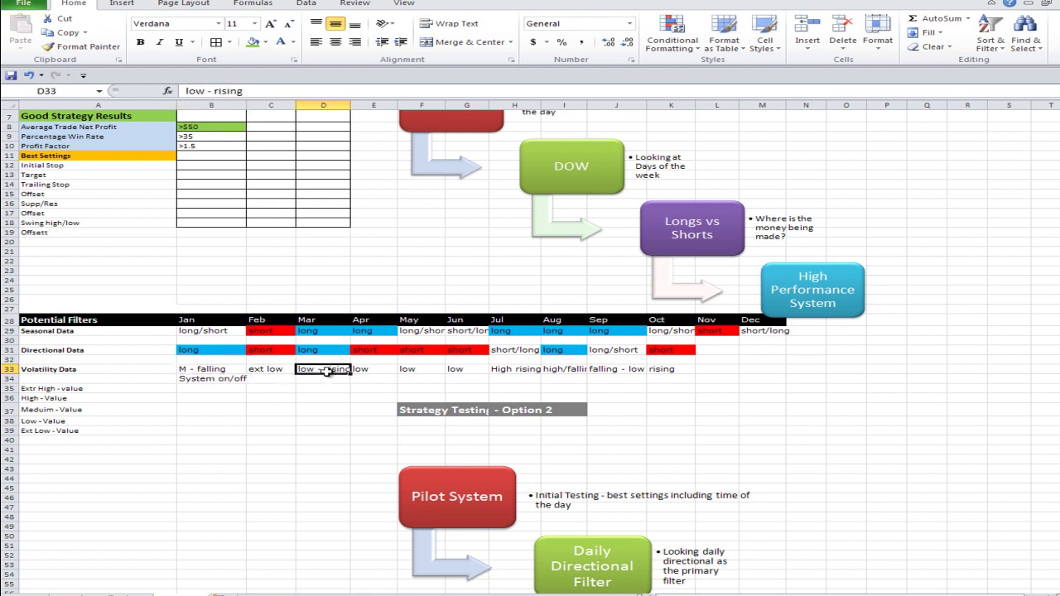
left_click(368, 372)
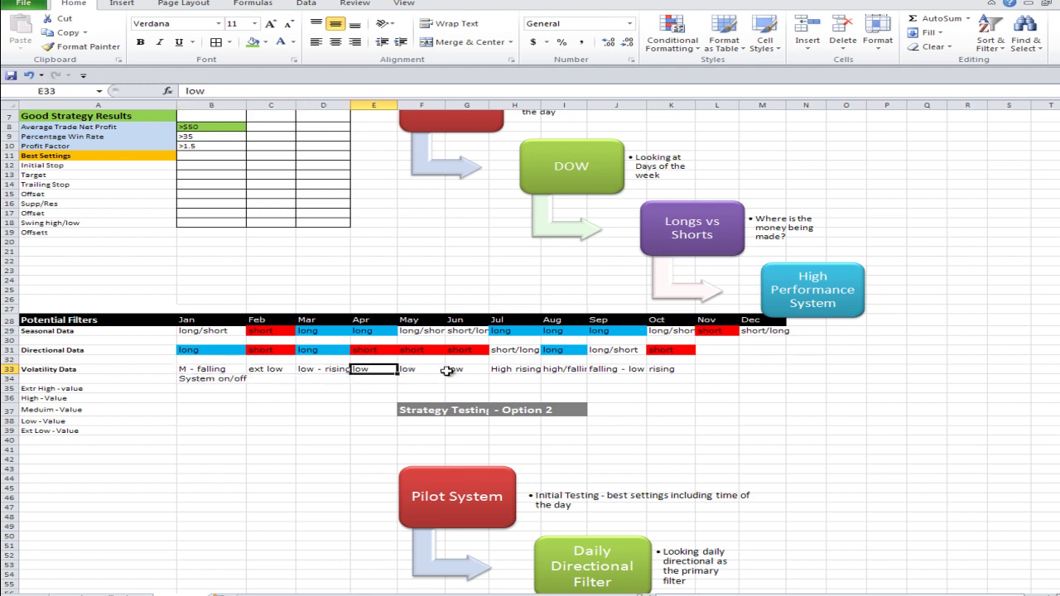
left_click(513, 367)
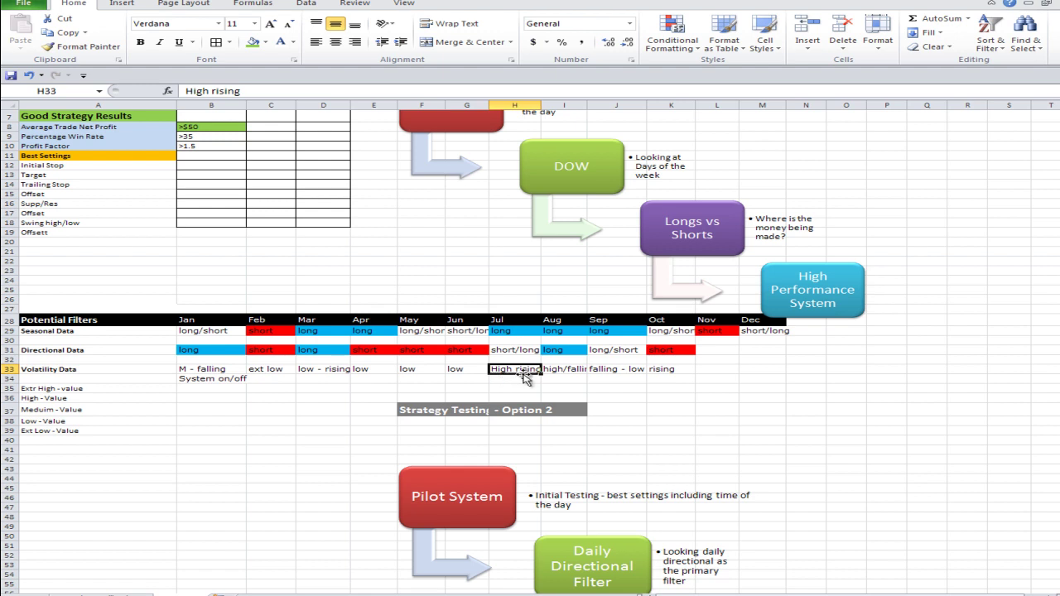
left_click(553, 371)
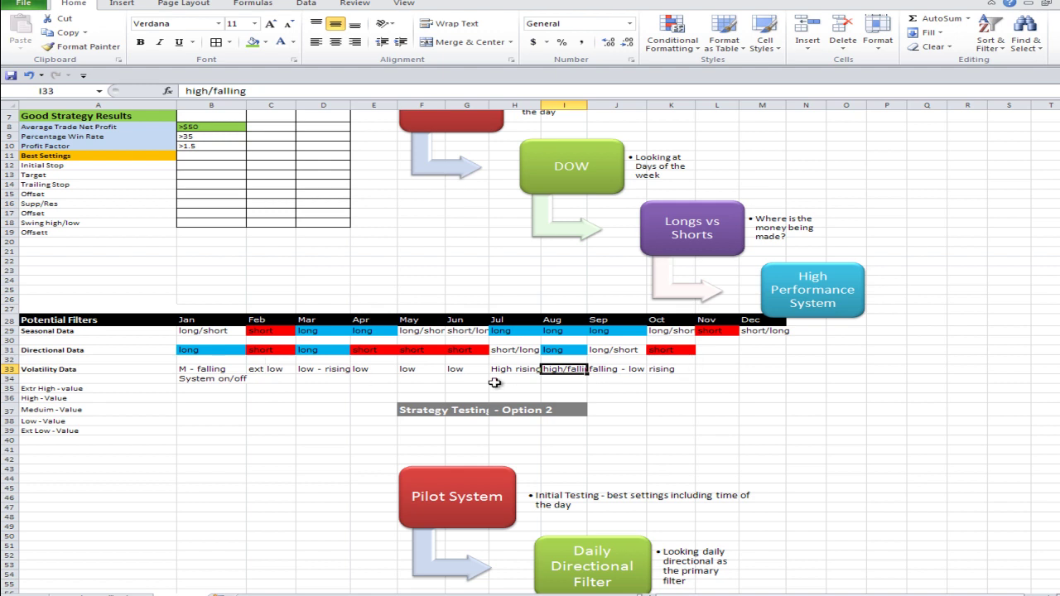
left_click(334, 418)
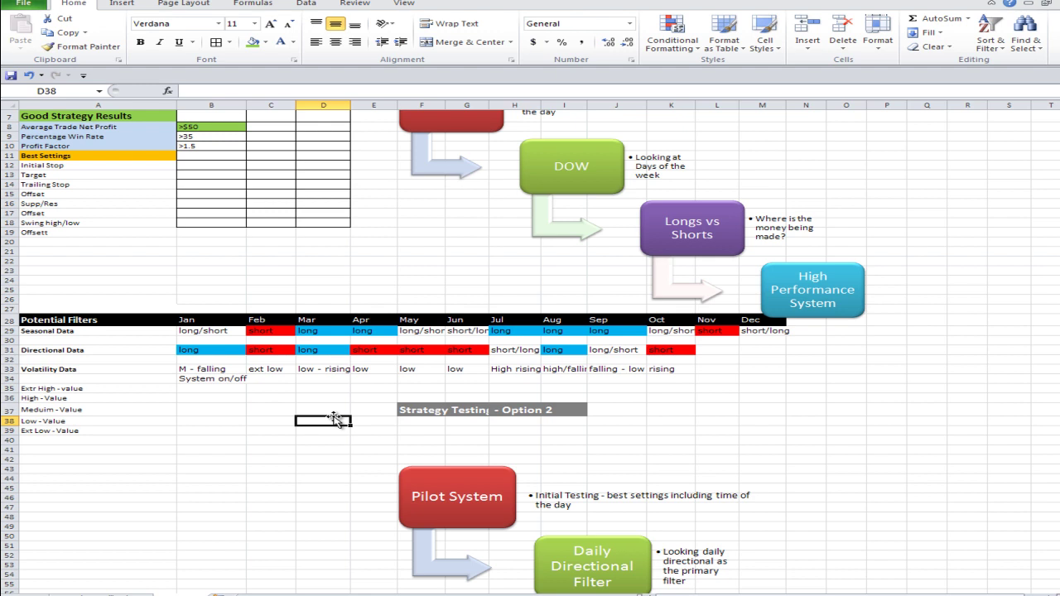
- Compare the Strategy Testing Option 1 diagram with the Daily Directional Filter flow in Option 2
scroll(334, 418, "up", 2)
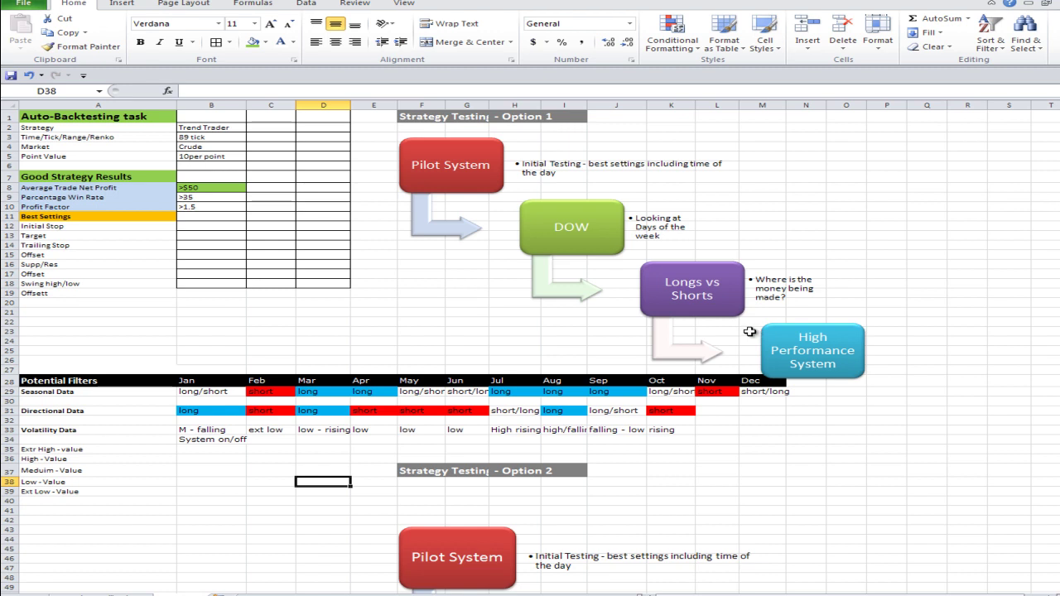
scroll(750, 331, "down", 5)
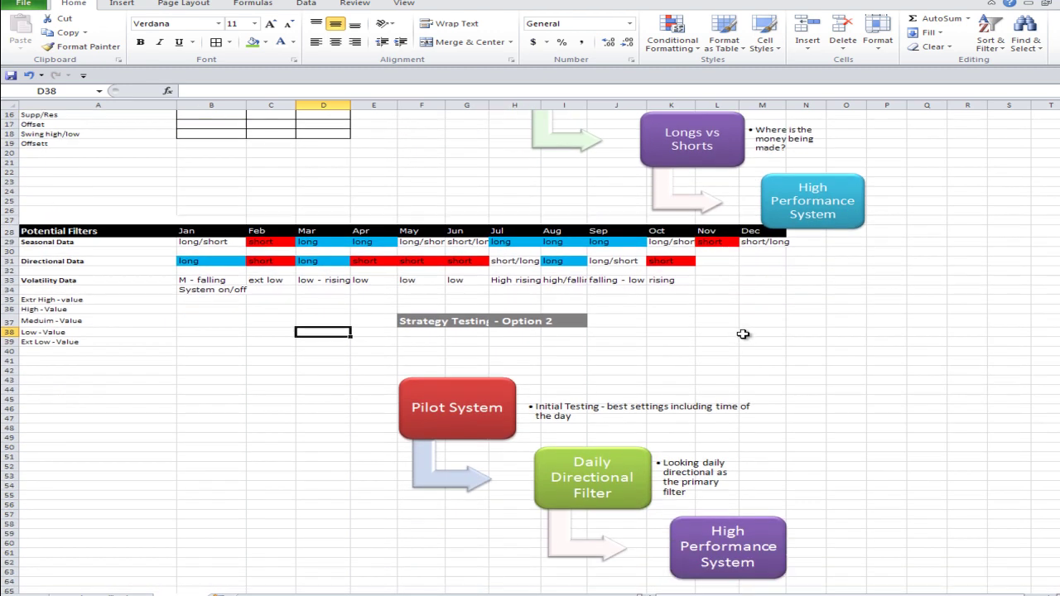
scroll(743, 334, "down", 1)
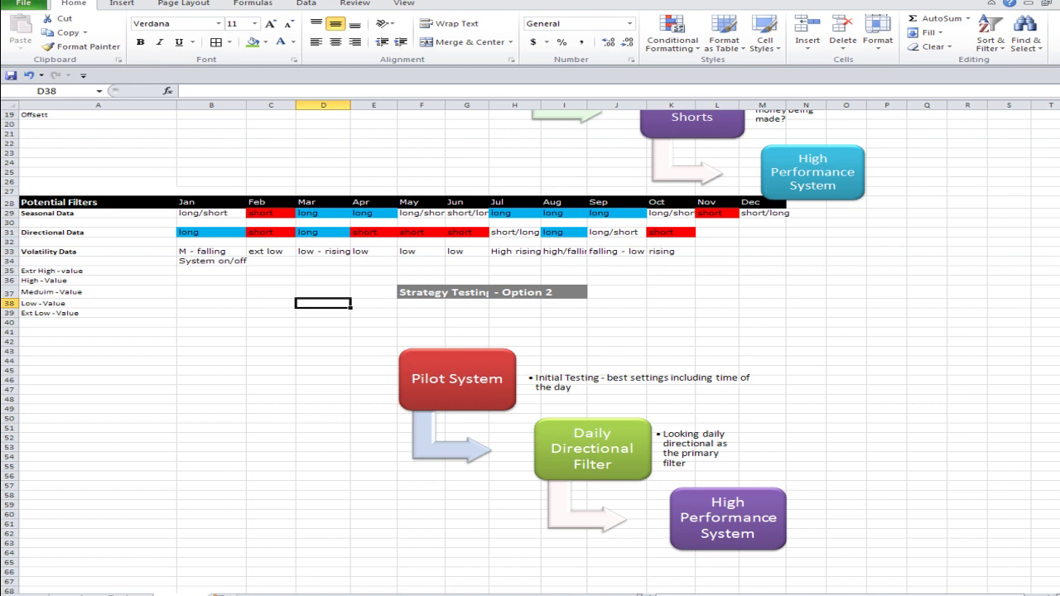
key("alt+Tab")
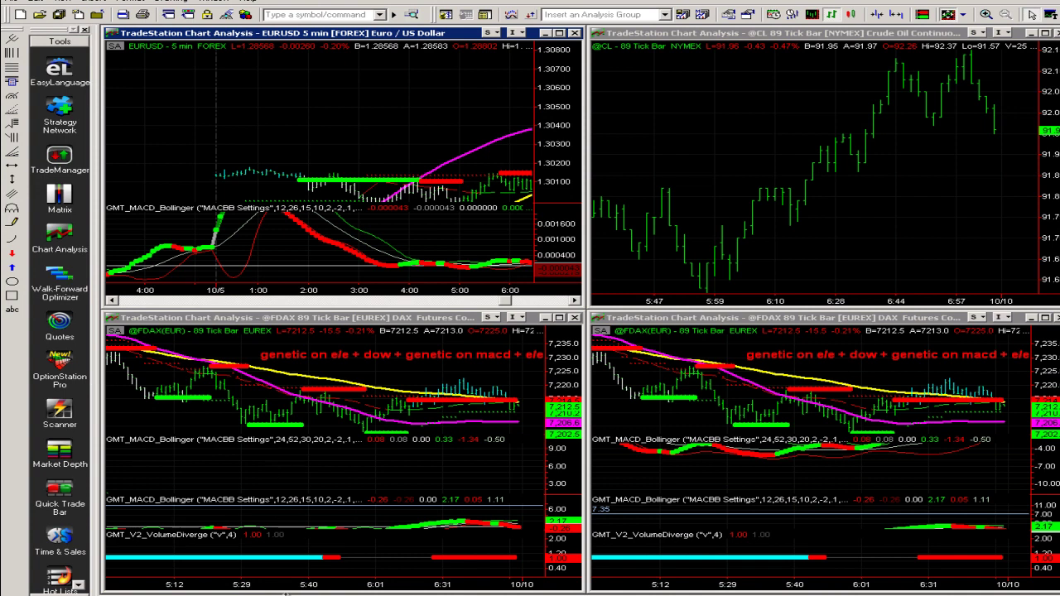
key("ctrl+Tab")
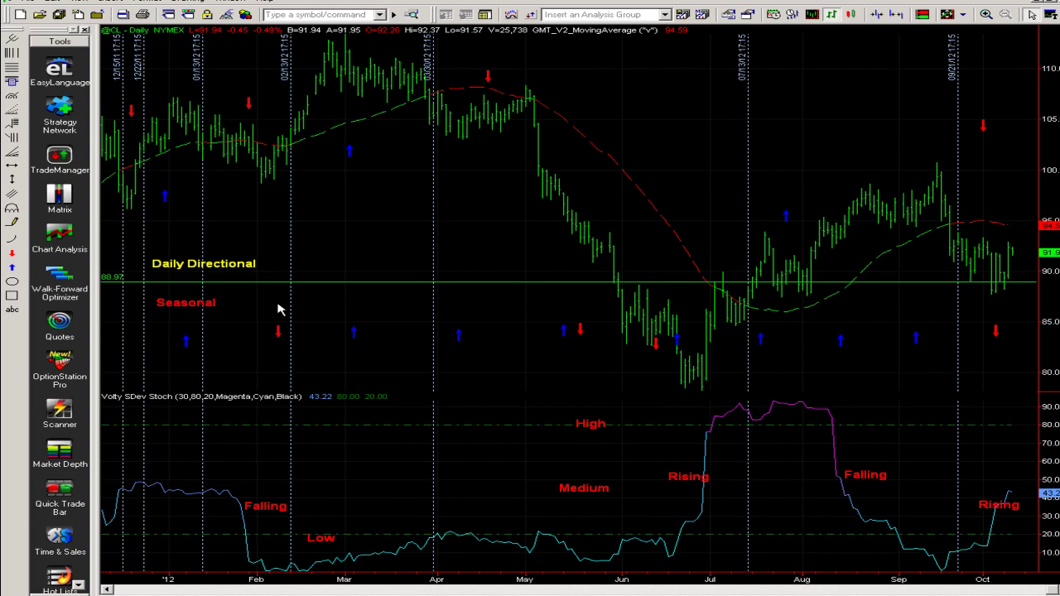
left_click(86, 31)
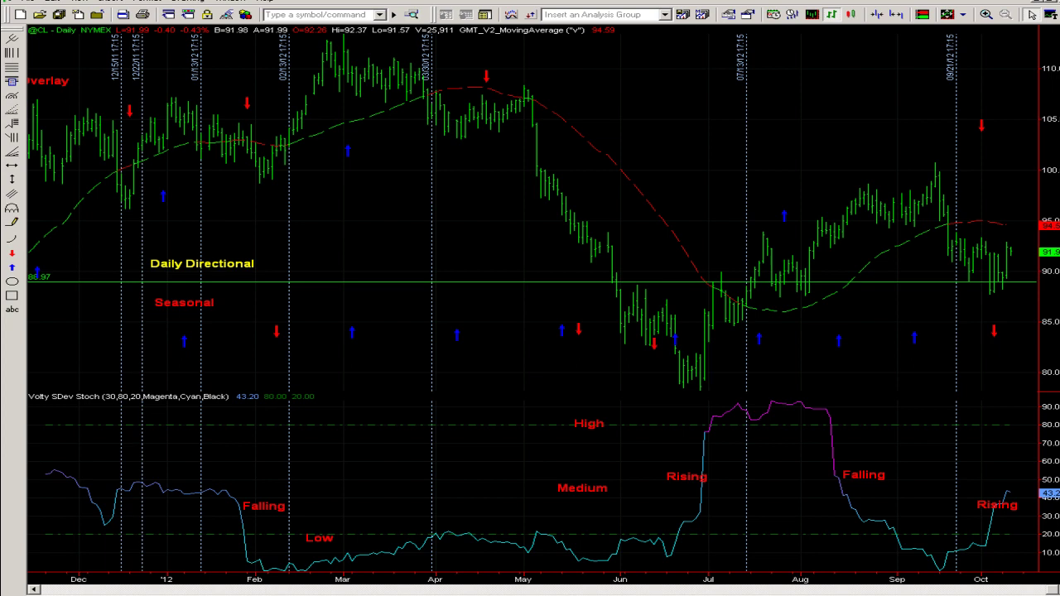
- Study the 24-year seasonal chart for Crude Oil futures in Firefox, then go back to the Excel workbook
key("alt+Tab")
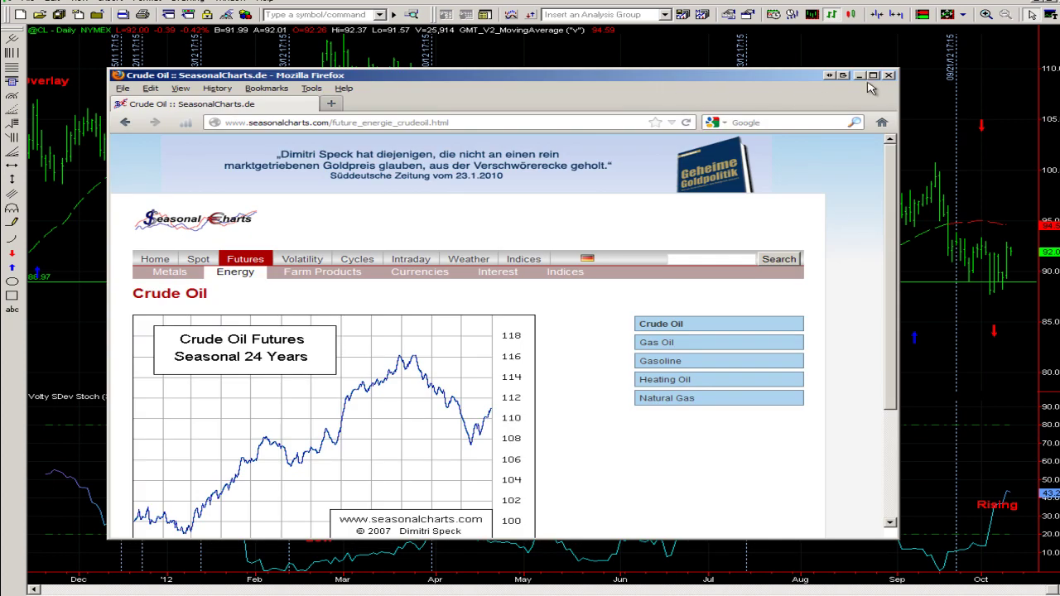
left_click(873, 76)
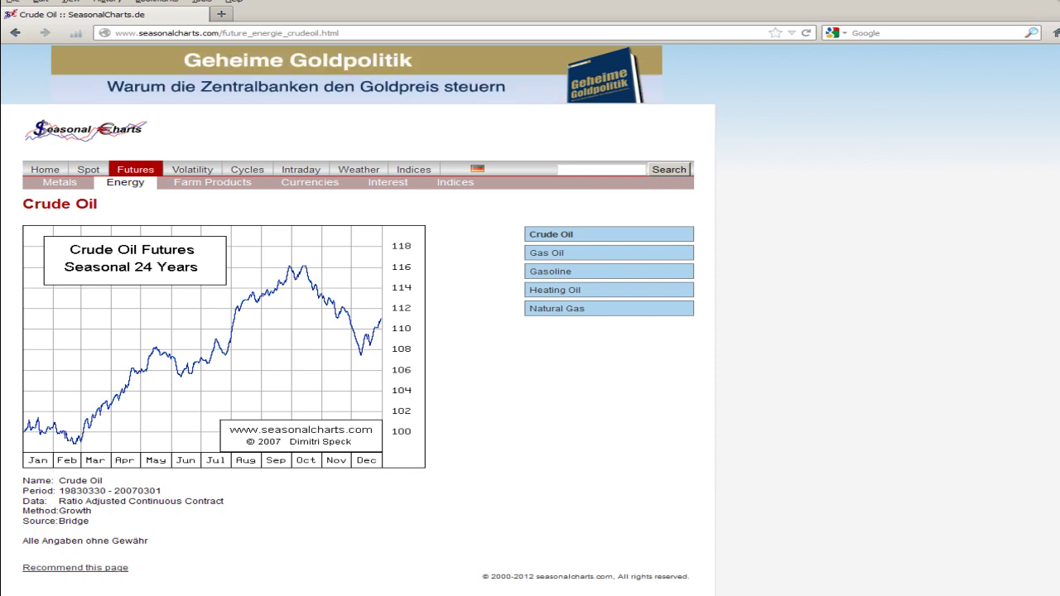
left_click(1045, 2)
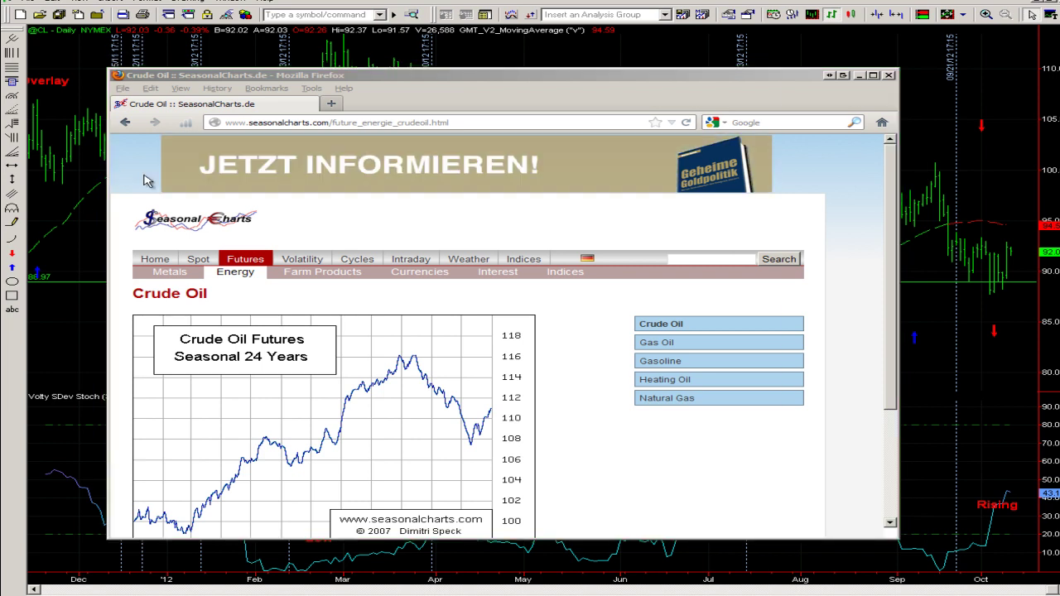
left_click(860, 76)
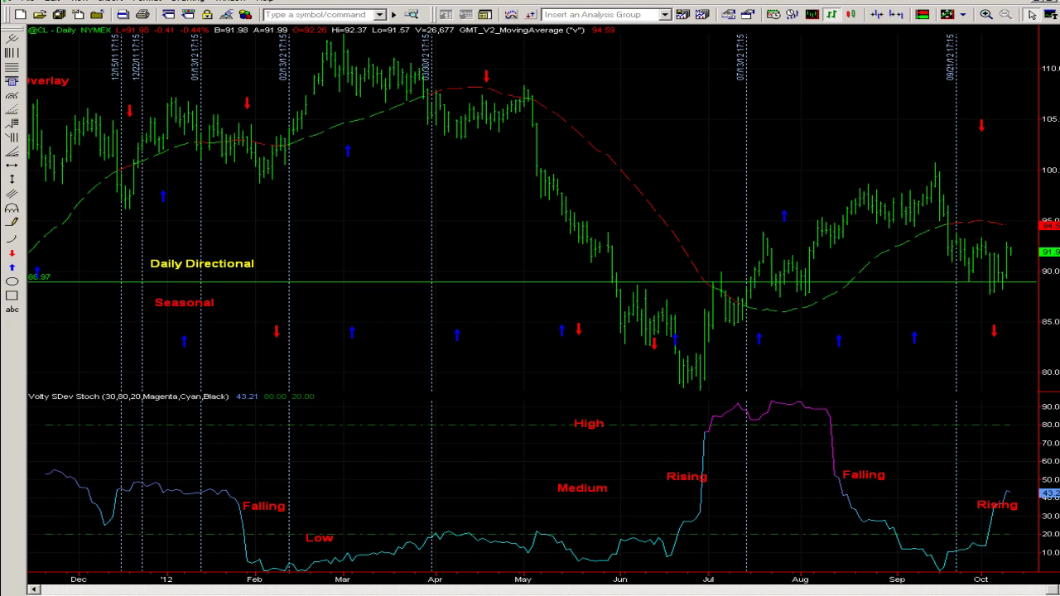
key("alt+Tab")
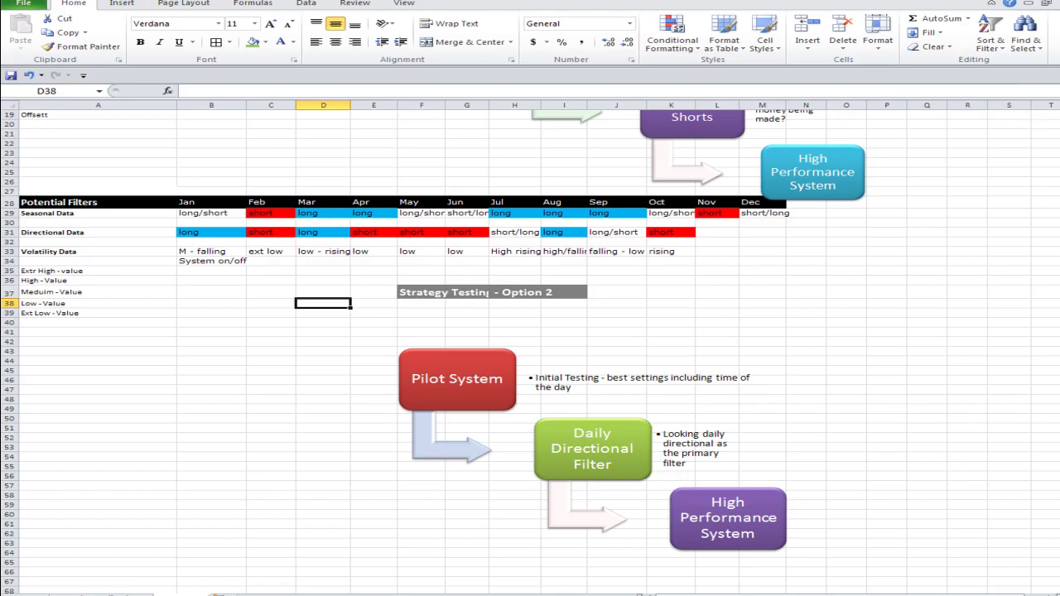
- Add the text labels "Pilot" and "500" beneath it between Feb and Apr in the TradeStation chart's volatility pane
key("alt+Tab")
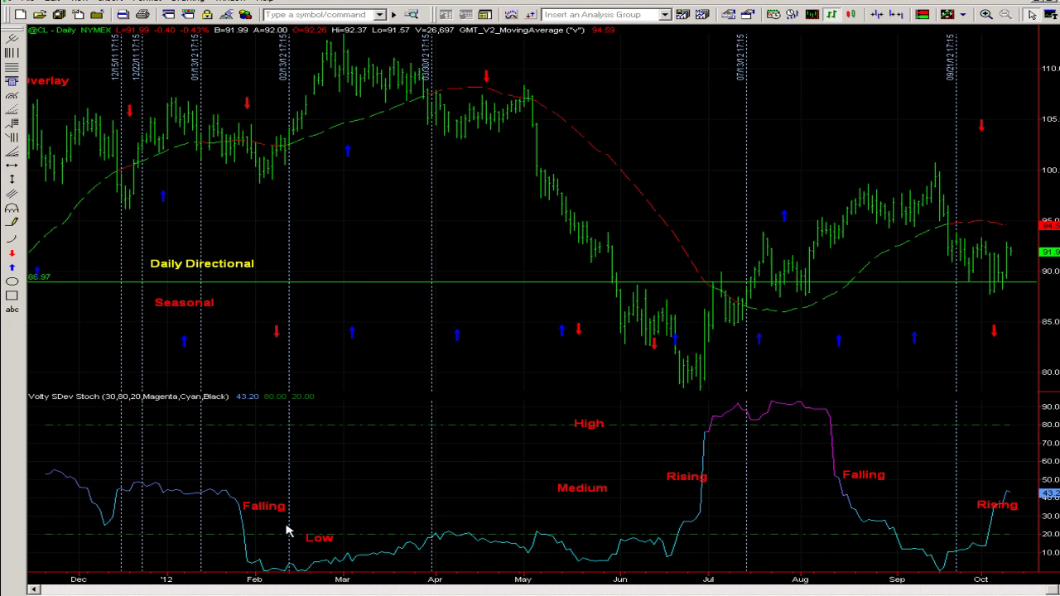
left_click(13, 311)
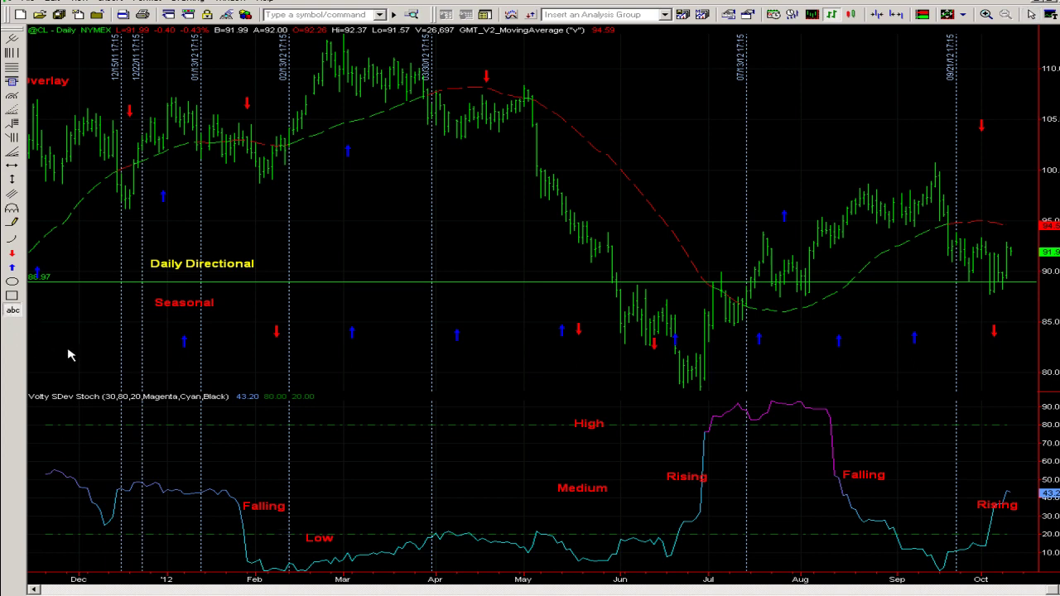
left_click(350, 448)
type("Pilot")
left_click(351, 466)
type("00")
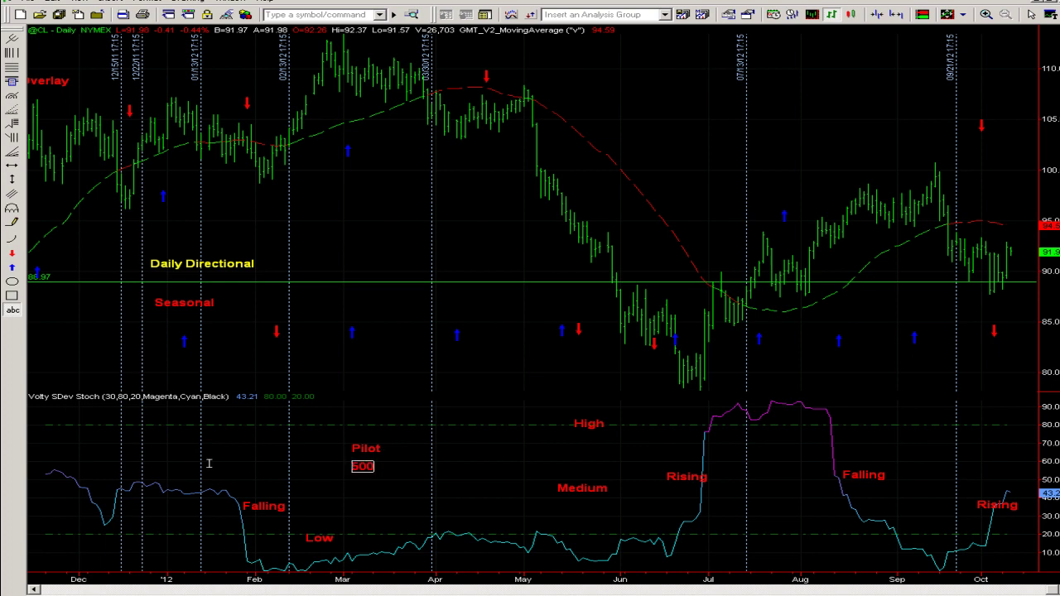
left_click(365, 489)
- Draw a horizontal line at about 10.88 across the Volty SDev Stoch pane, below the Low label
left_click(13, 166)
left_click(223, 560)
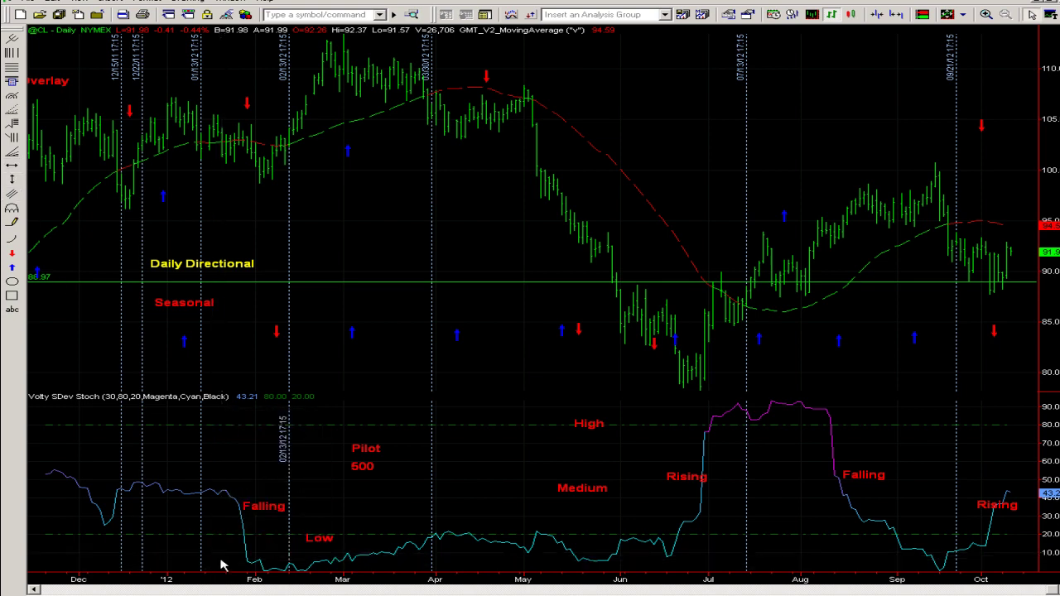
left_click(12, 166)
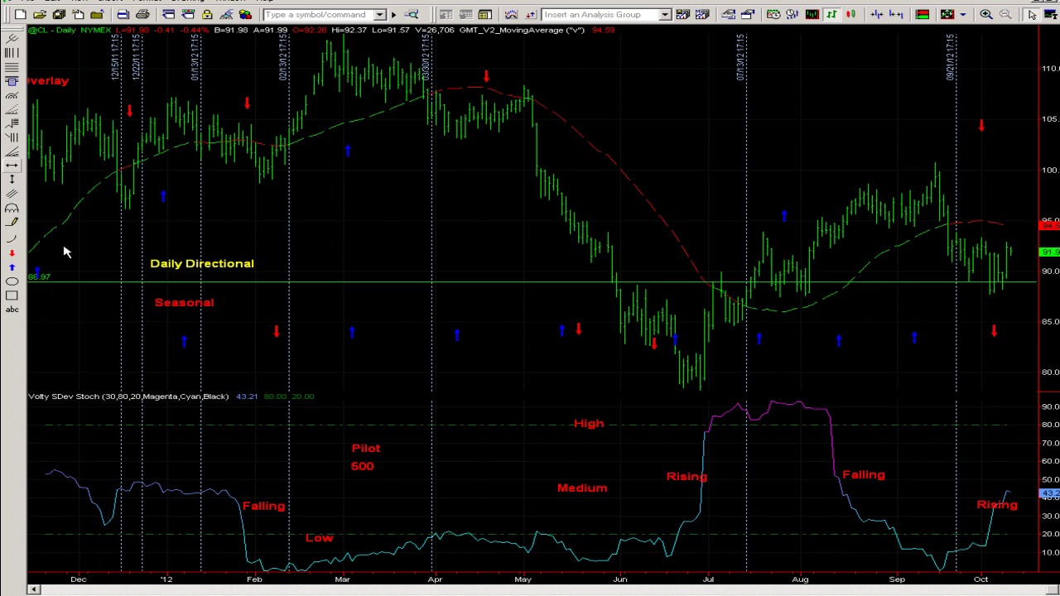
left_click(223, 556)
left_click_drag(225, 556, 238, 560)
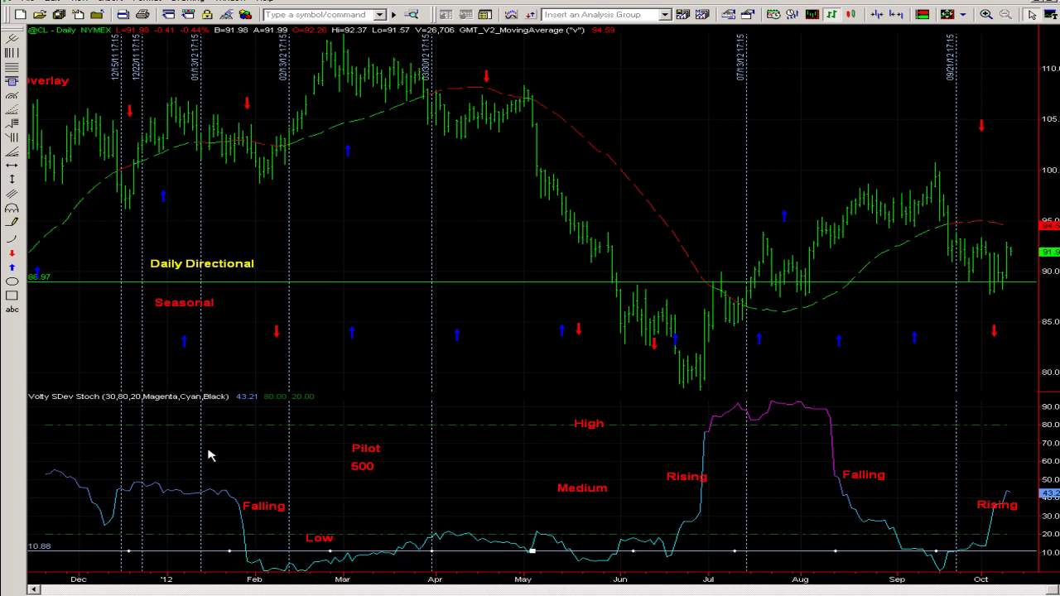
- Draw a vertical line at 01/30/12 on the daily crude oil chart, where volatility falls to the low level, and dismiss the notification
left_click(13, 179)
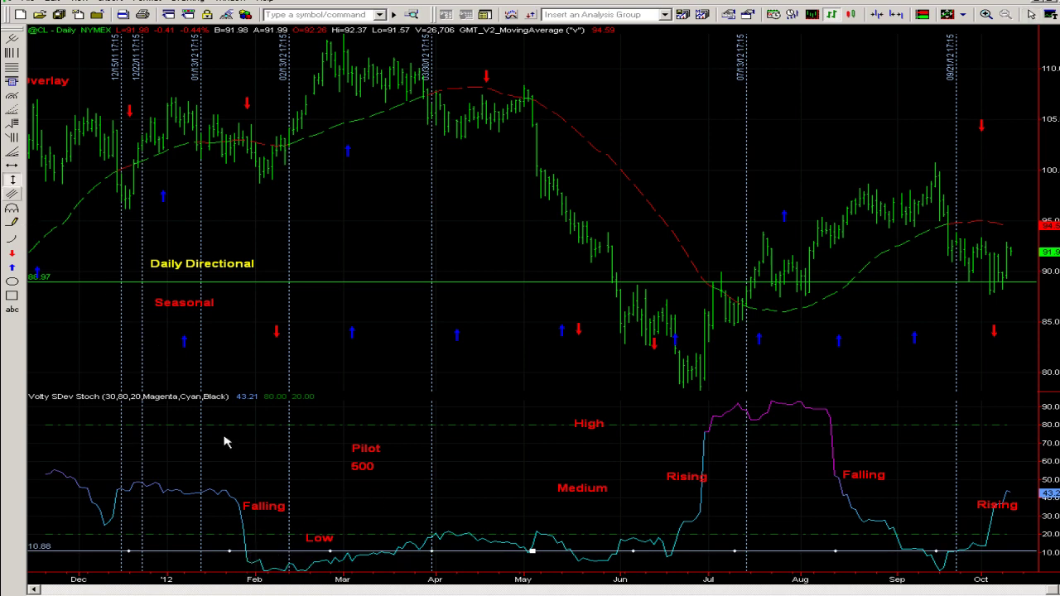
left_click(247, 540)
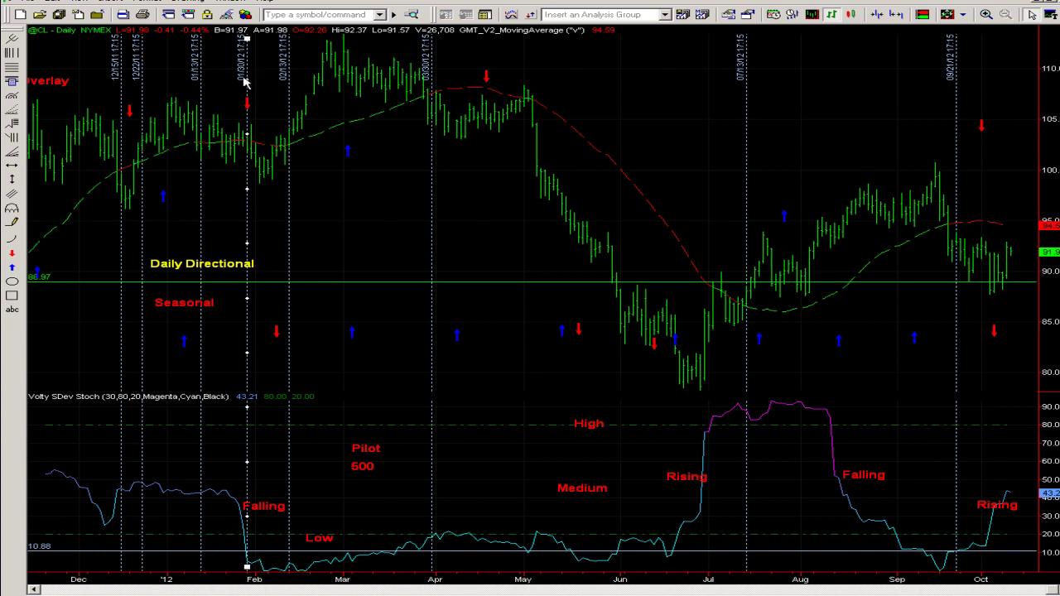
left_click(395, 565)
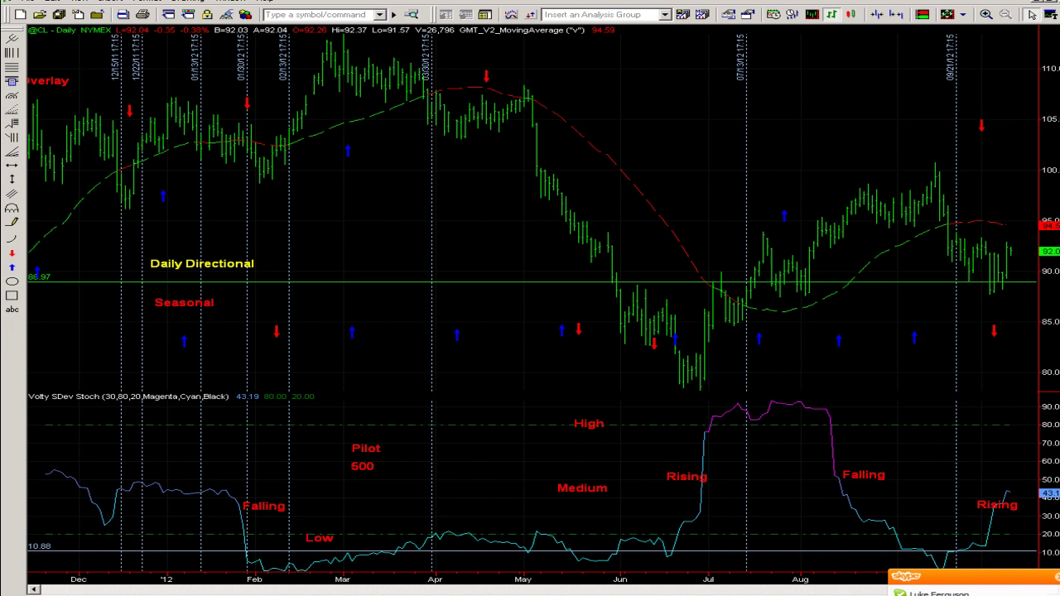
left_click(1056, 576)
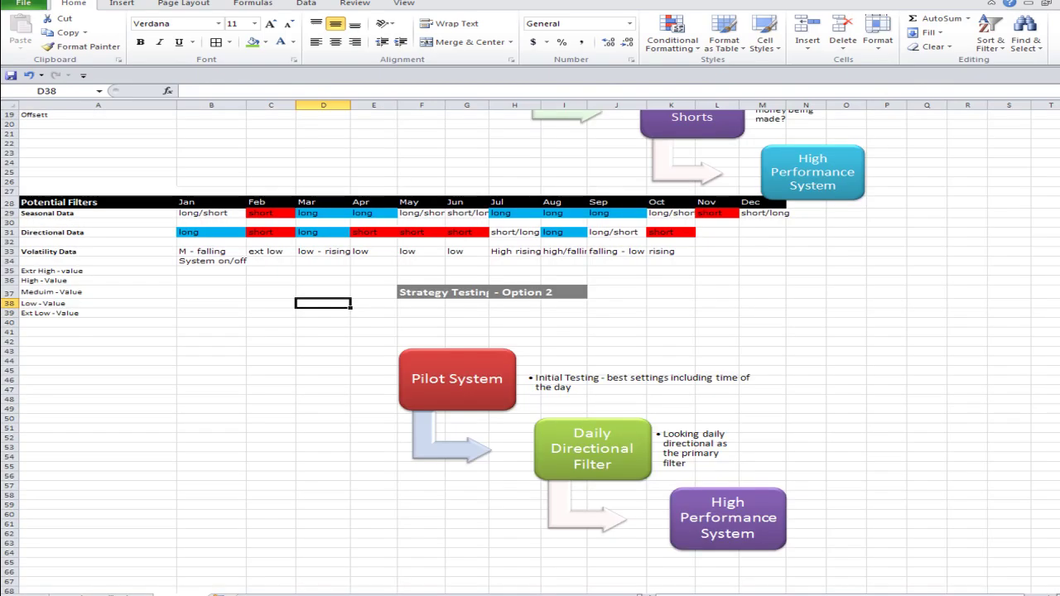
- In the Excel workbook, review the strategy testing flowcharts from Option 1 through the daily directional, volatility and seasonal filters
left_click(273, 426)
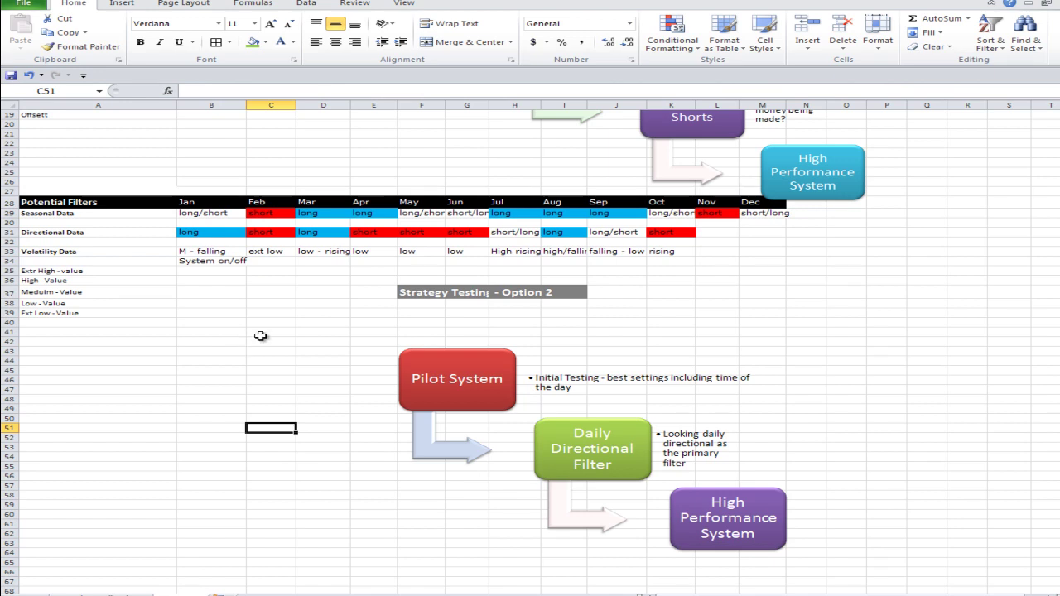
scroll(261, 336, "down", 1)
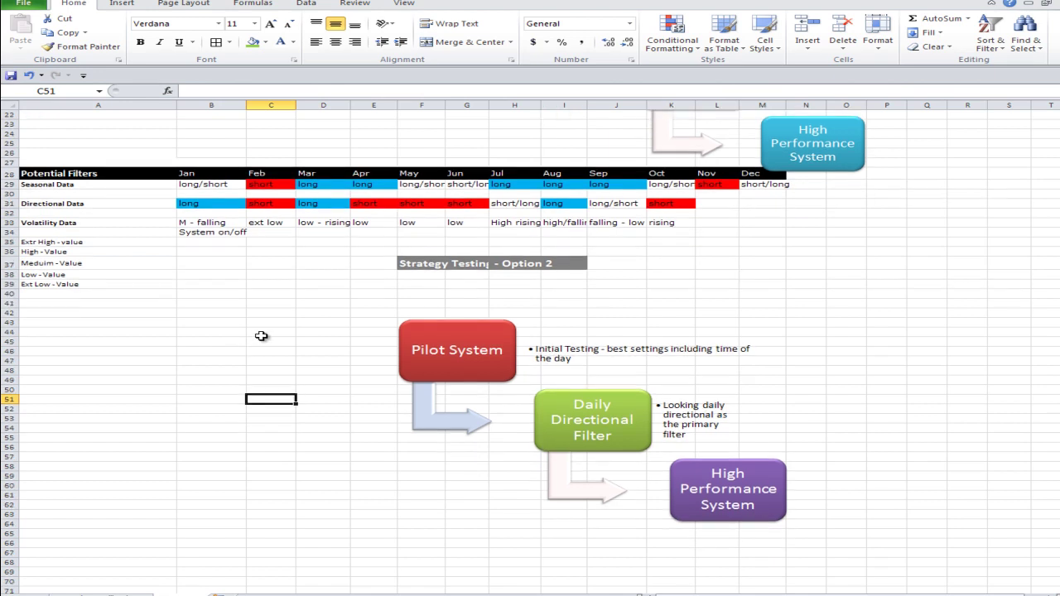
scroll(261, 336, "up", 7)
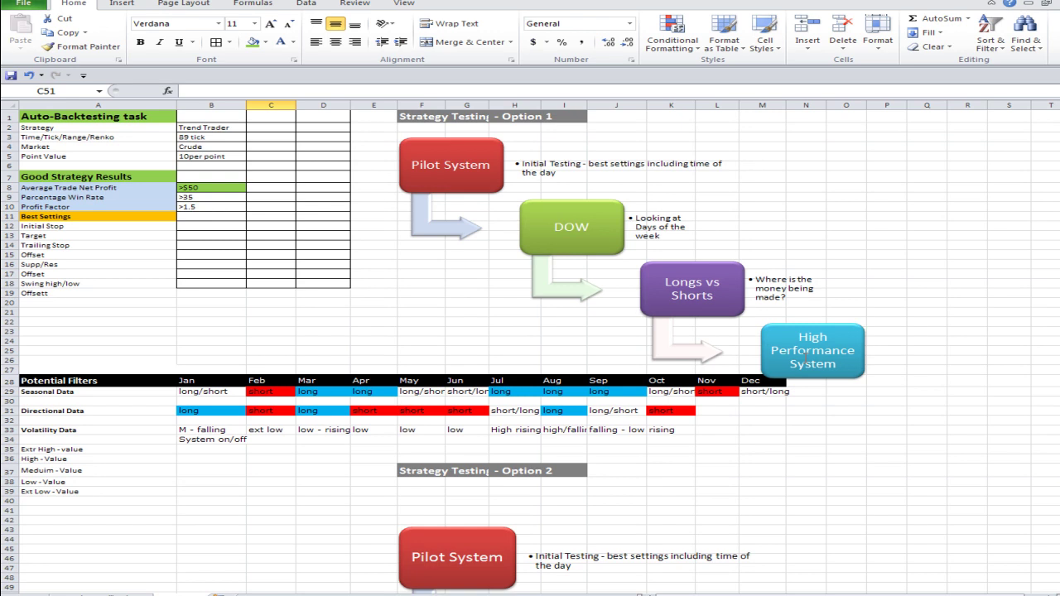
scroll(806, 358, "down", 3)
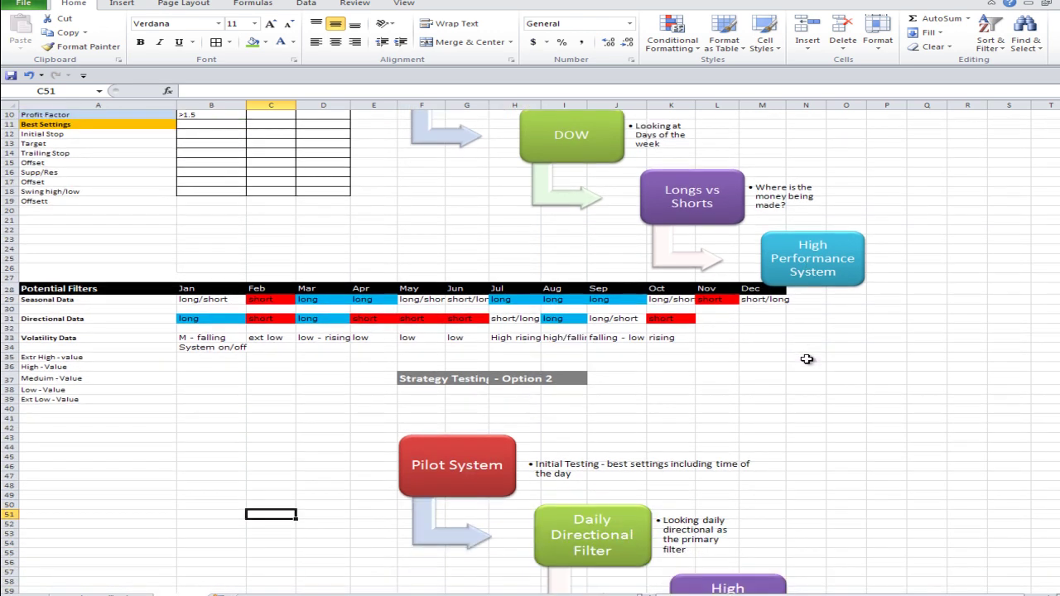
scroll(806, 358, "down", 3)
scroll(806, 359, "down", 2)
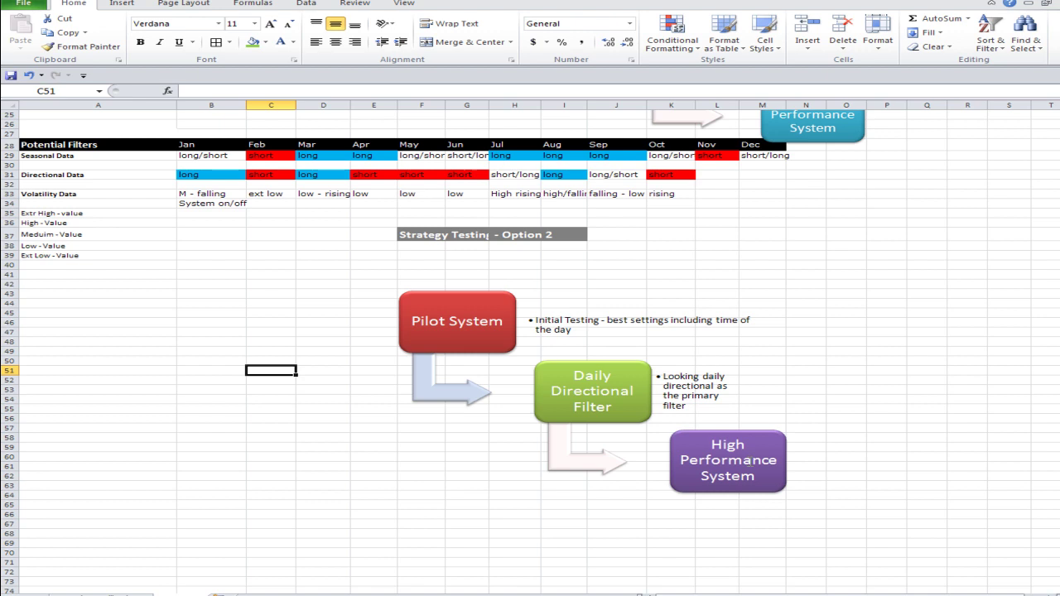
scroll(751, 462, "down", 8)
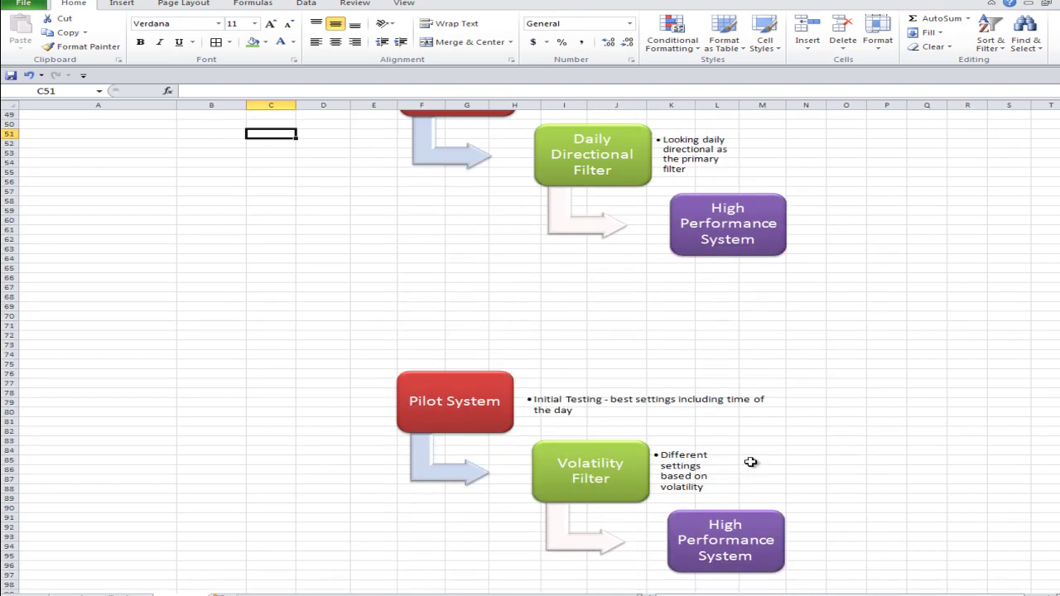
scroll(750, 461, "up", 2)
scroll(750, 462, "down", 7)
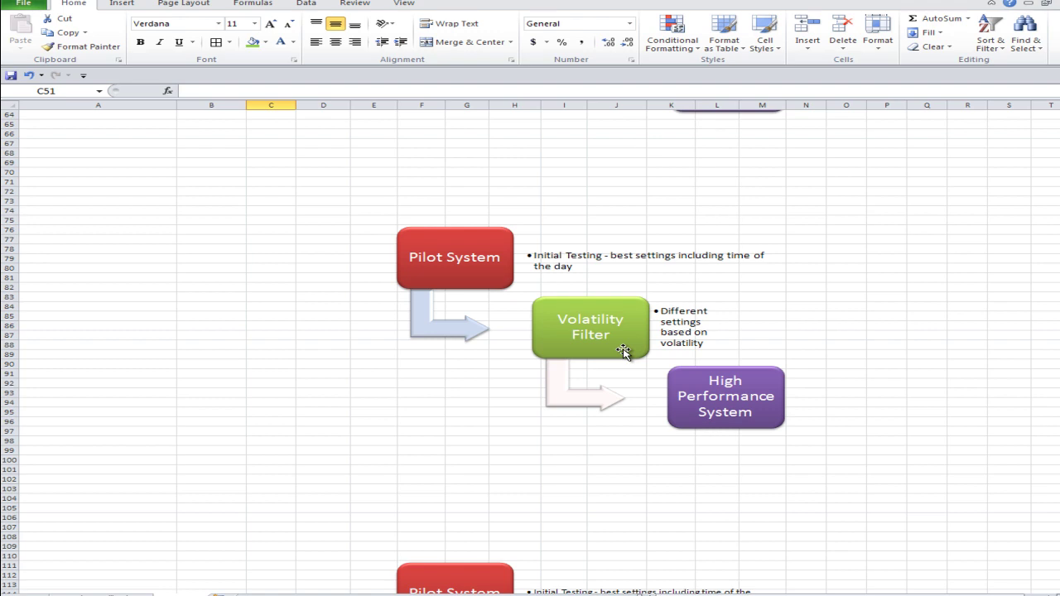
scroll(623, 351, "down", 8)
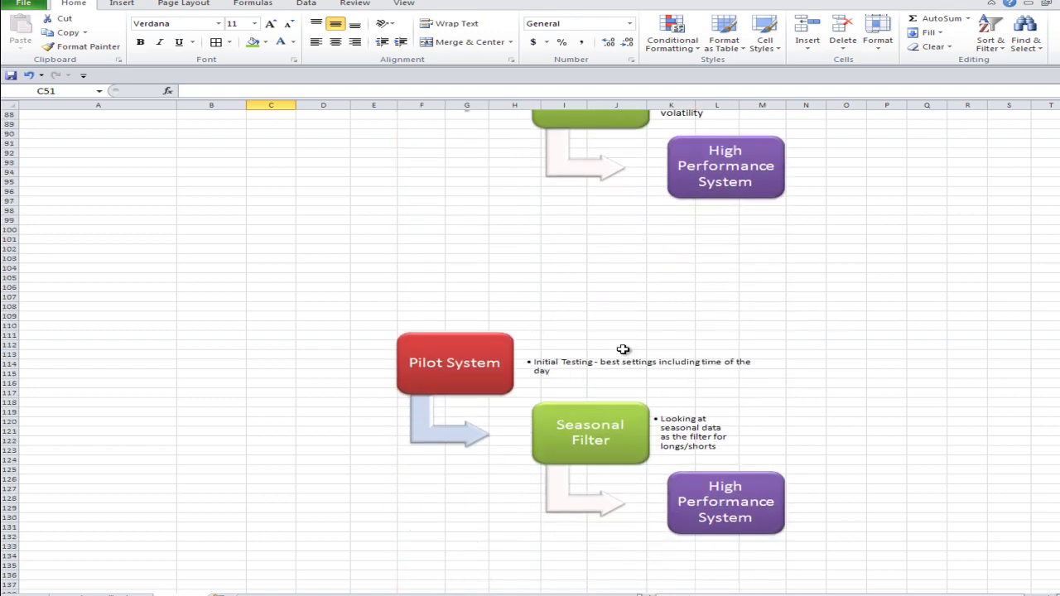
- Go over the strategy testing flowcharts again from Option 1 down to the Walk Forward Analysis diagram
scroll(623, 349, "up", 20)
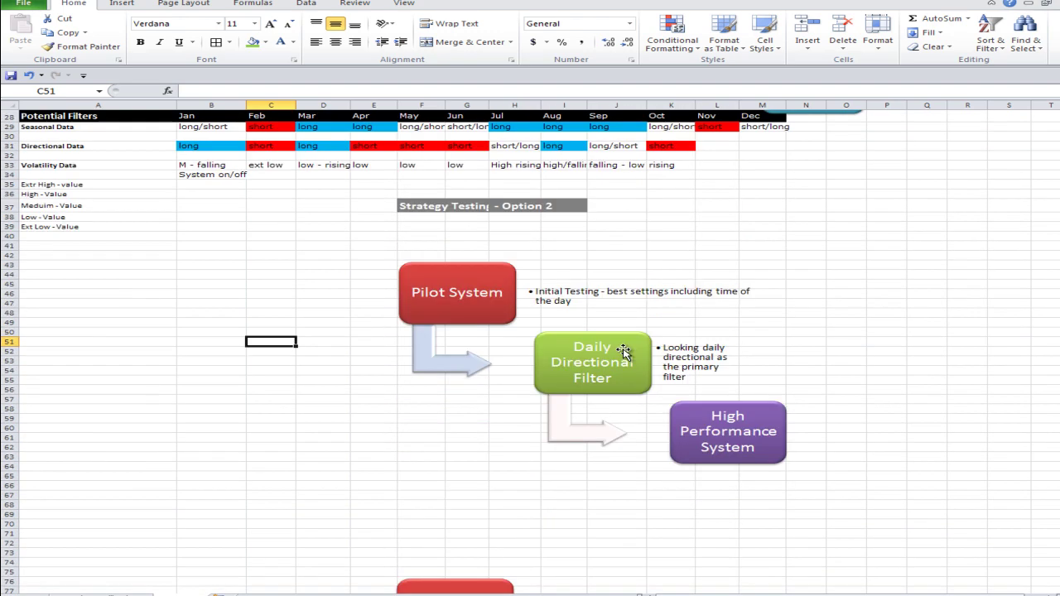
scroll(623, 349, "up", 4)
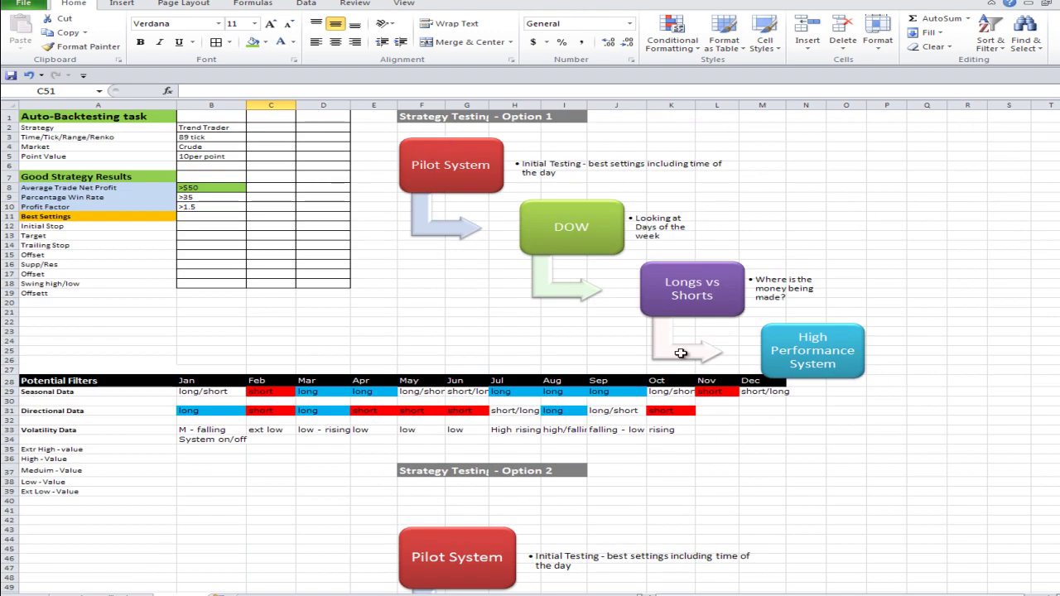
scroll(586, 353, "down", 5)
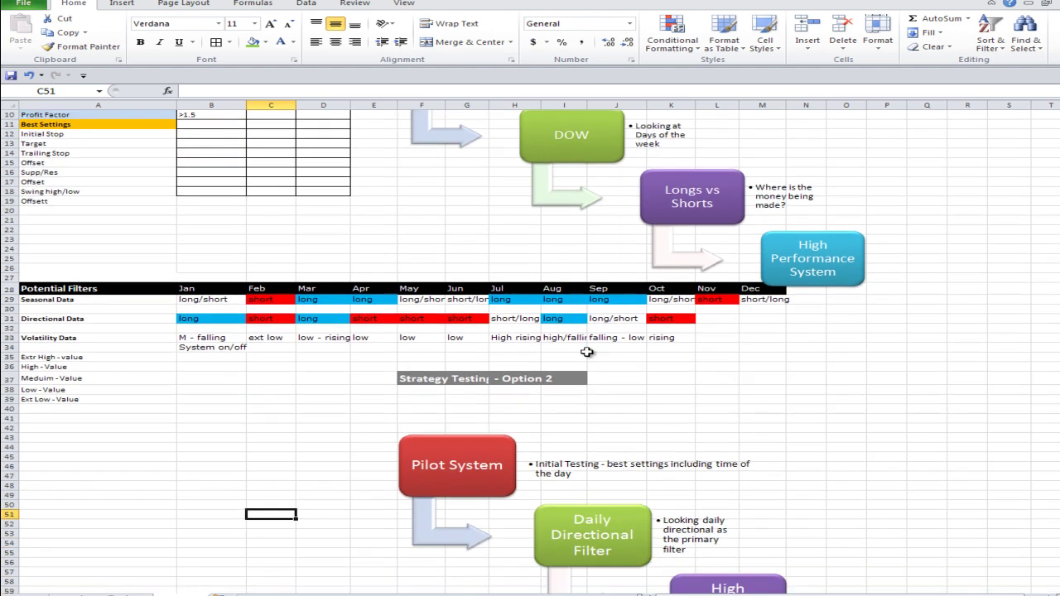
scroll(586, 352, "down", 7)
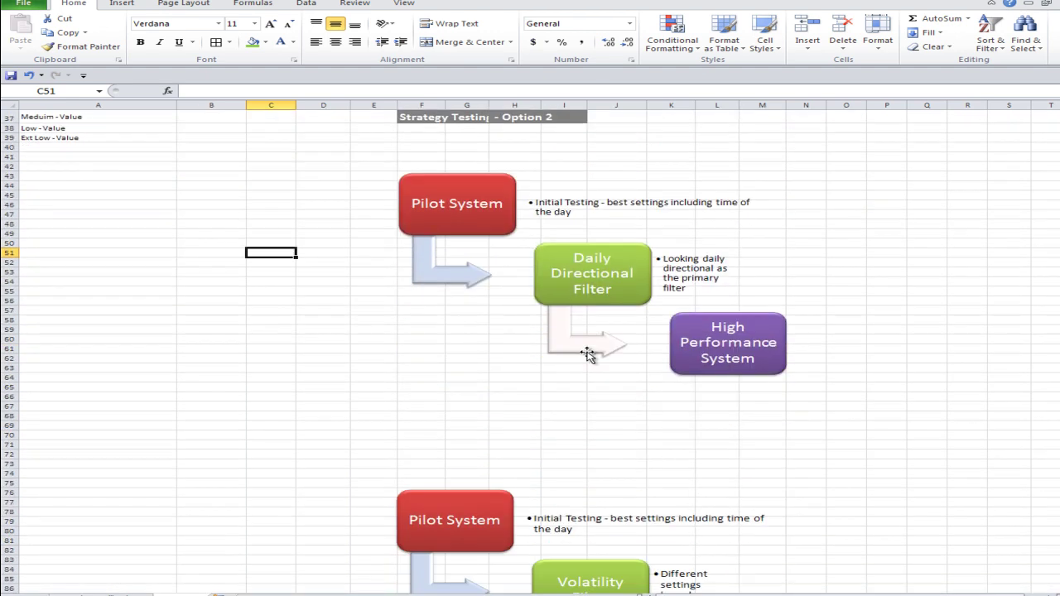
scroll(586, 353, "down", 12)
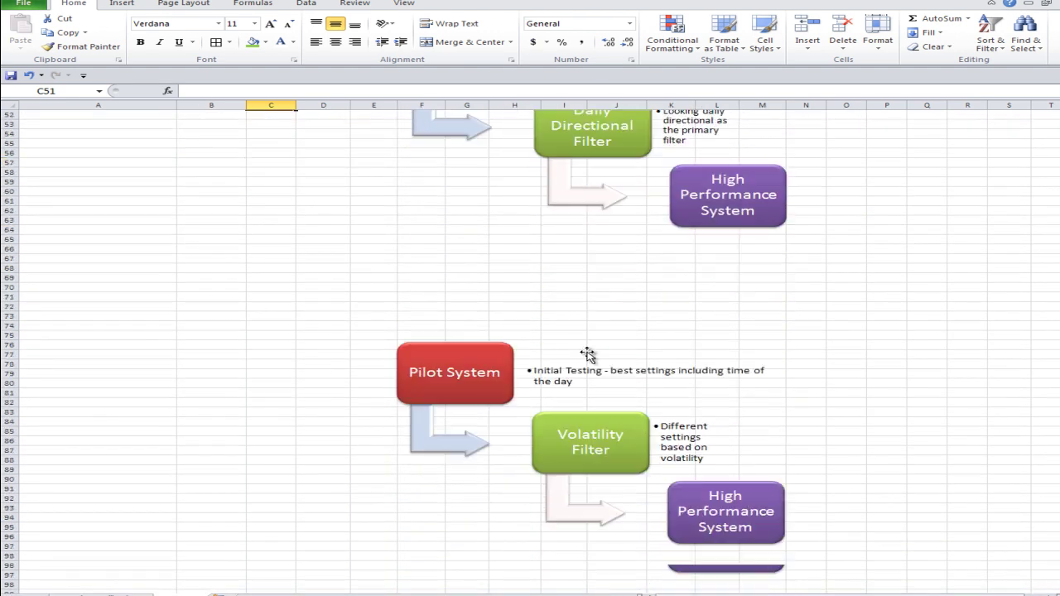
scroll(587, 352, "down", 7)
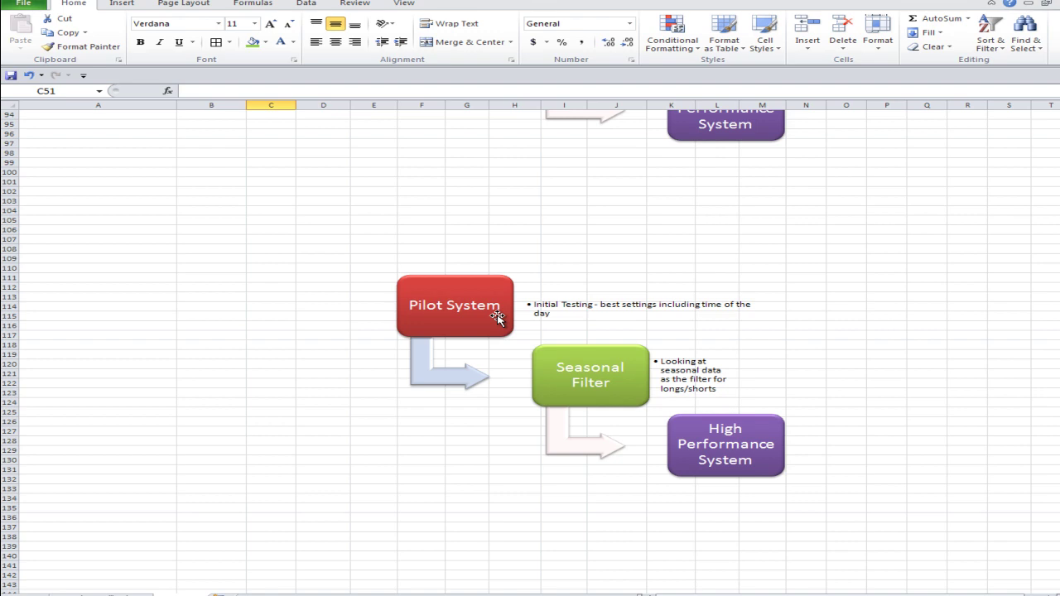
scroll(497, 317, "down", 11)
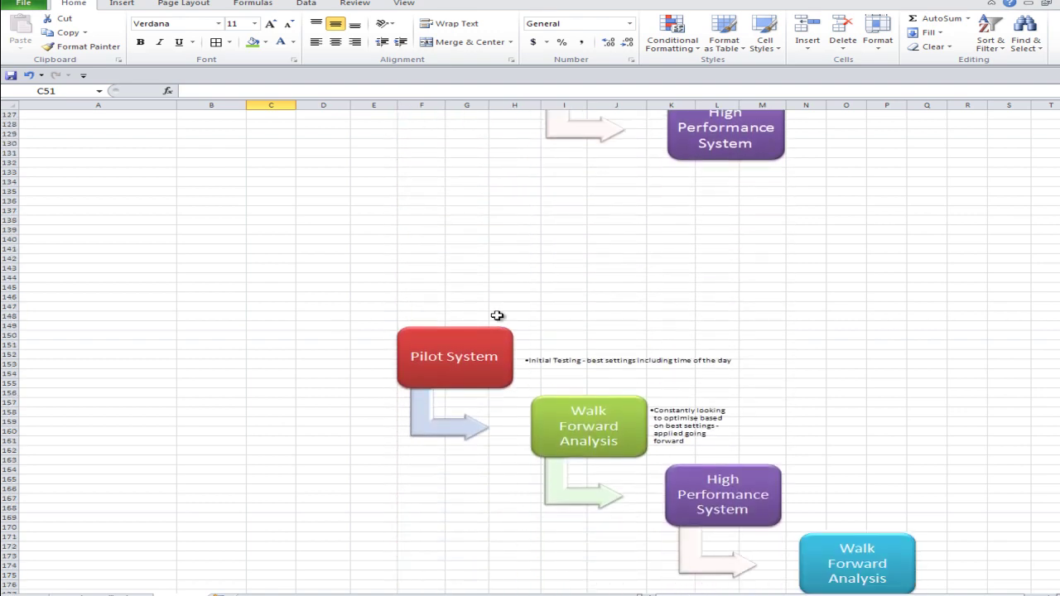
scroll(497, 316, "down", 6)
scroll(497, 315, "up", 1)
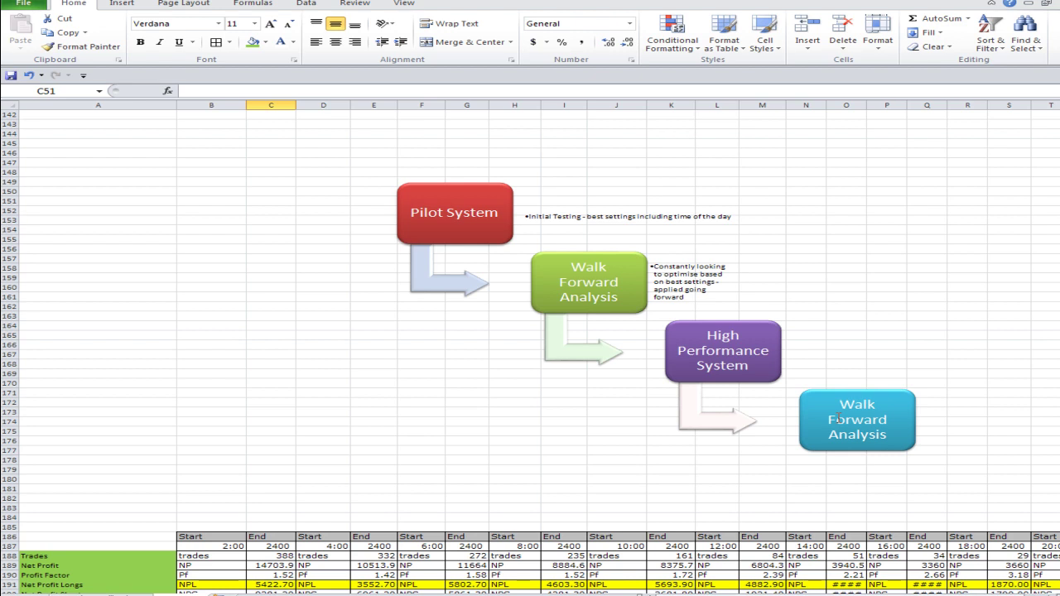
- Return to the Potential Filters table and examine the Seasonal Data, Directional Data and Volatility Data rows
scroll(840, 418, "up", 14)
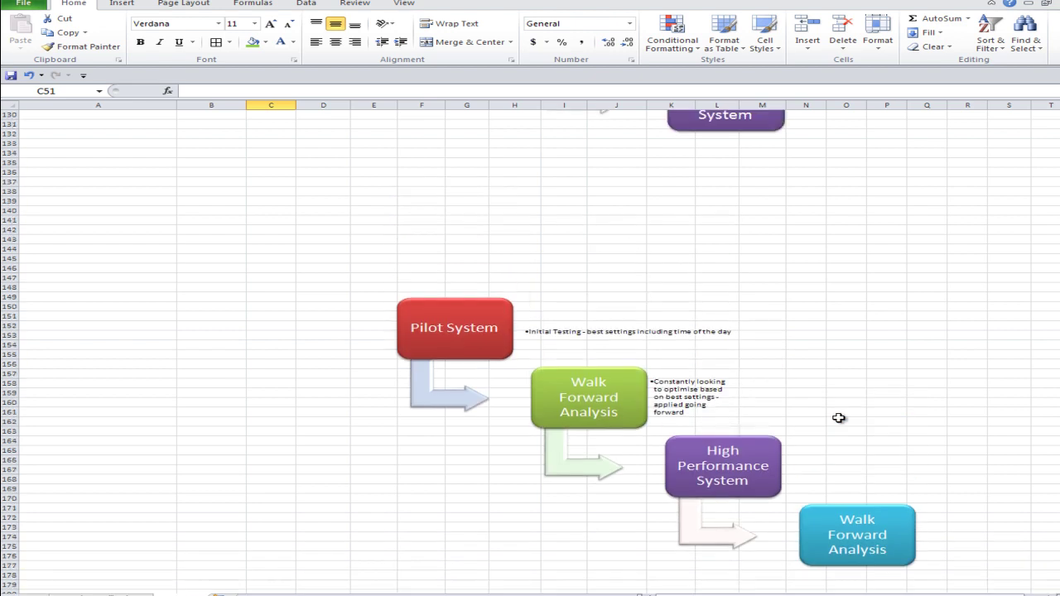
scroll(840, 419, "up", 20)
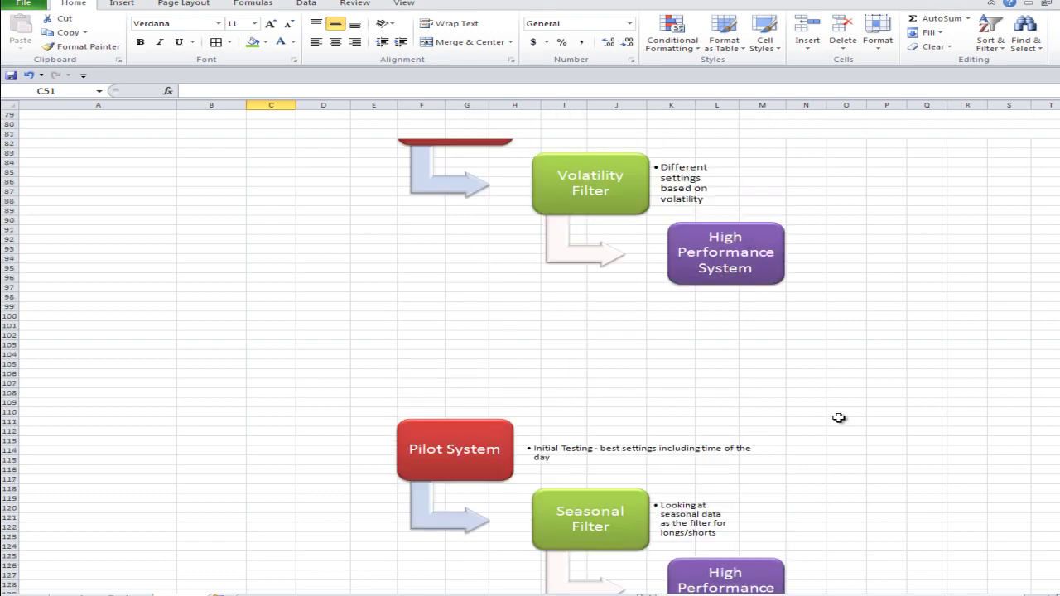
scroll(839, 418, "up", 10)
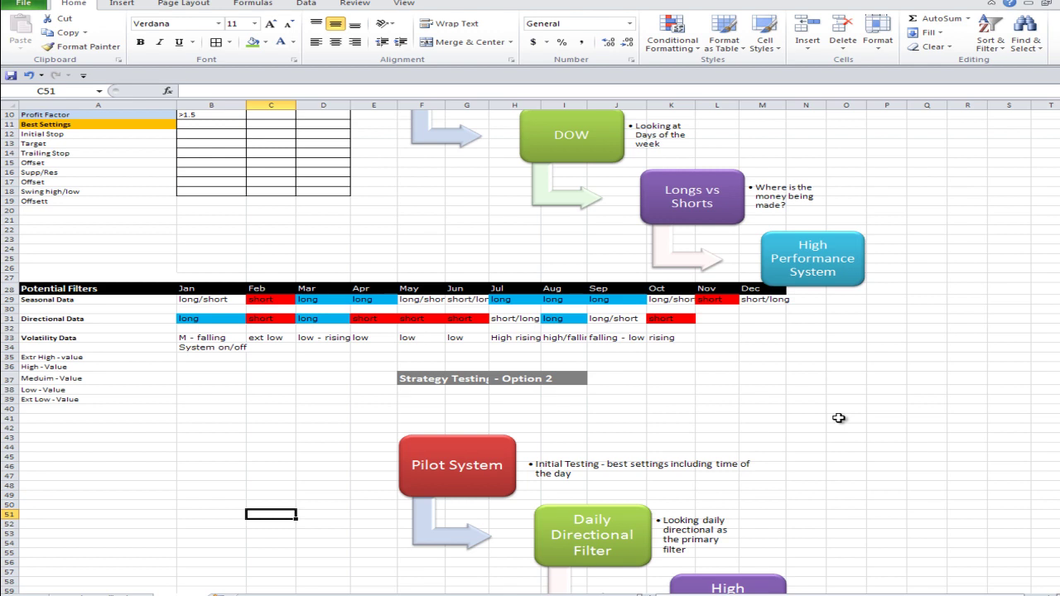
scroll(839, 419, "up", 3)
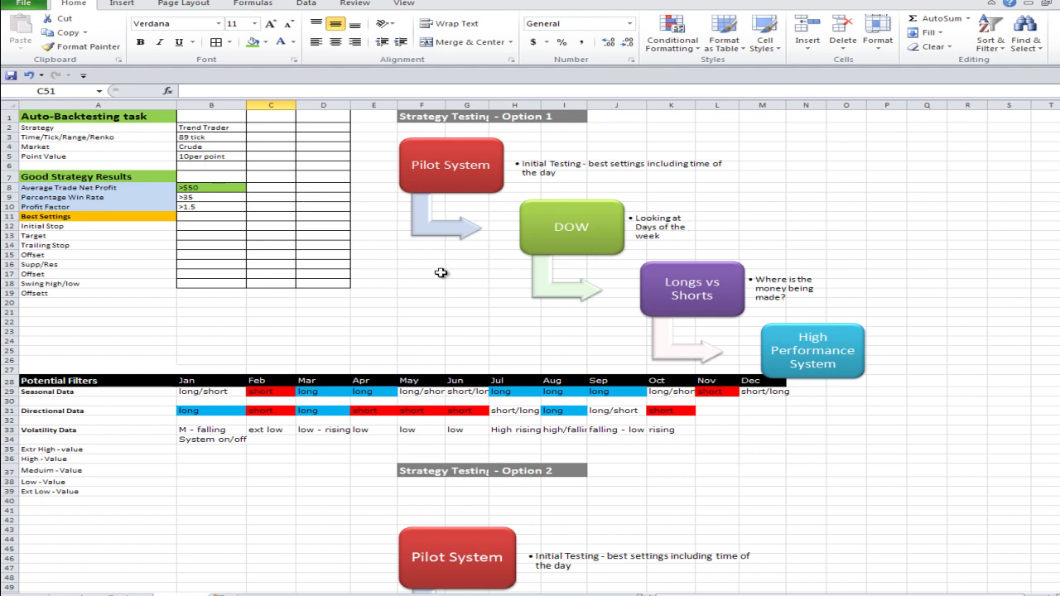
left_click(70, 391)
left_click(66, 412)
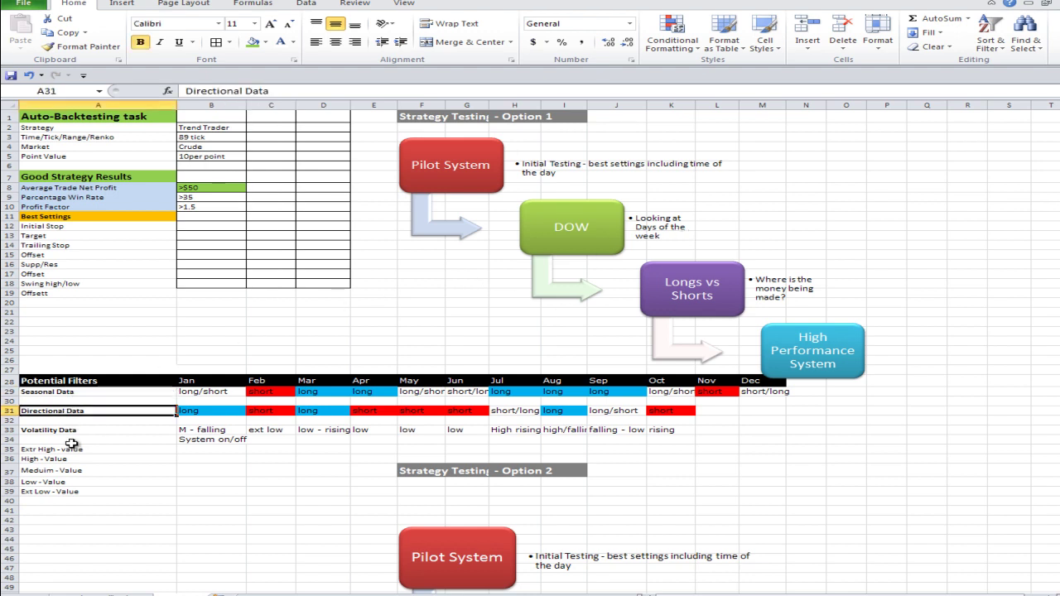
left_click(73, 430)
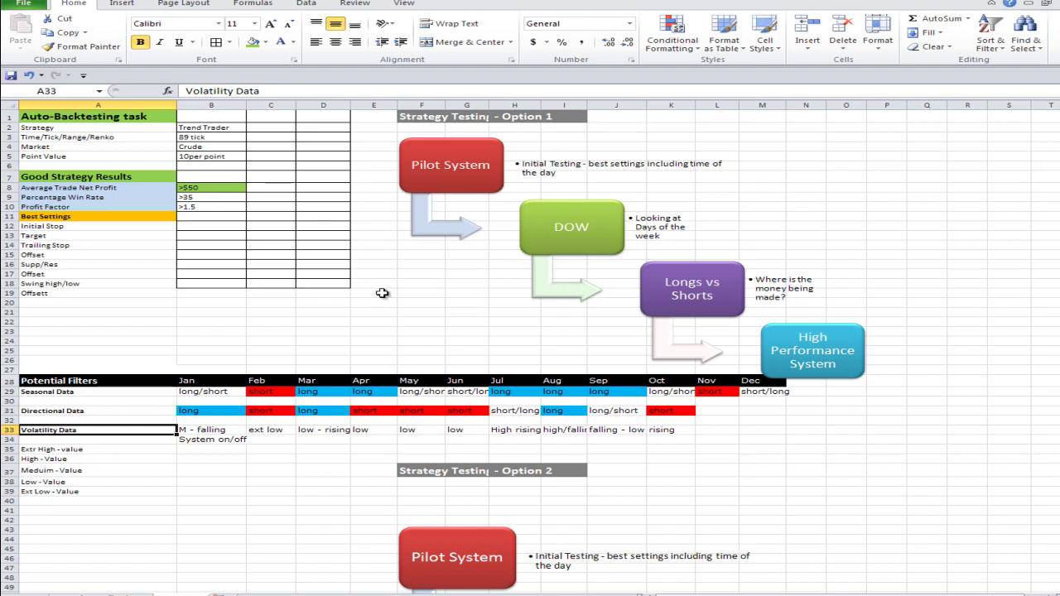
left_click(1039, 4)
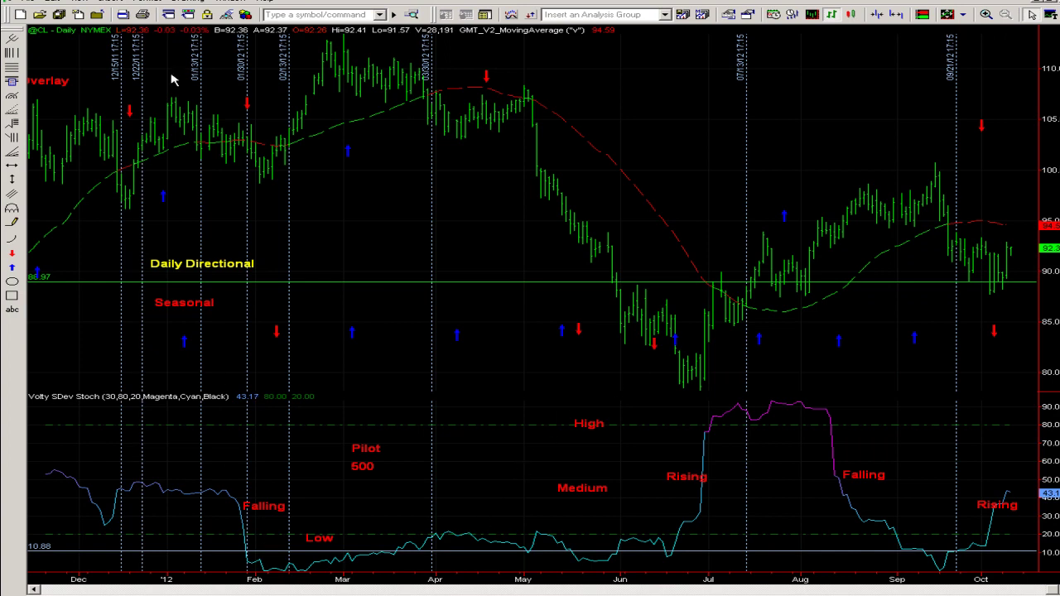
left_click(233, 4)
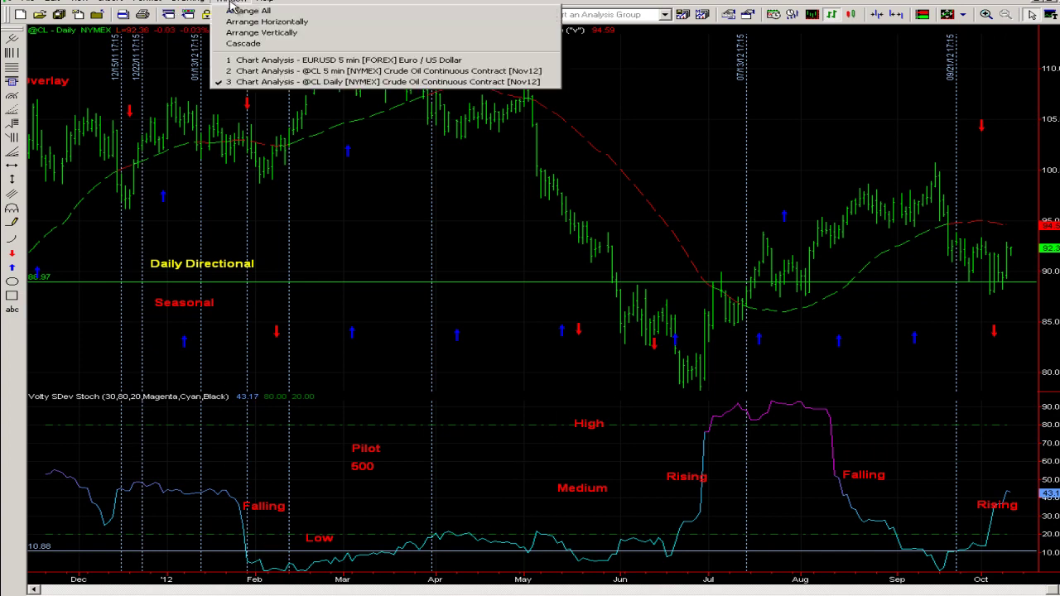
left_click(236, 73)
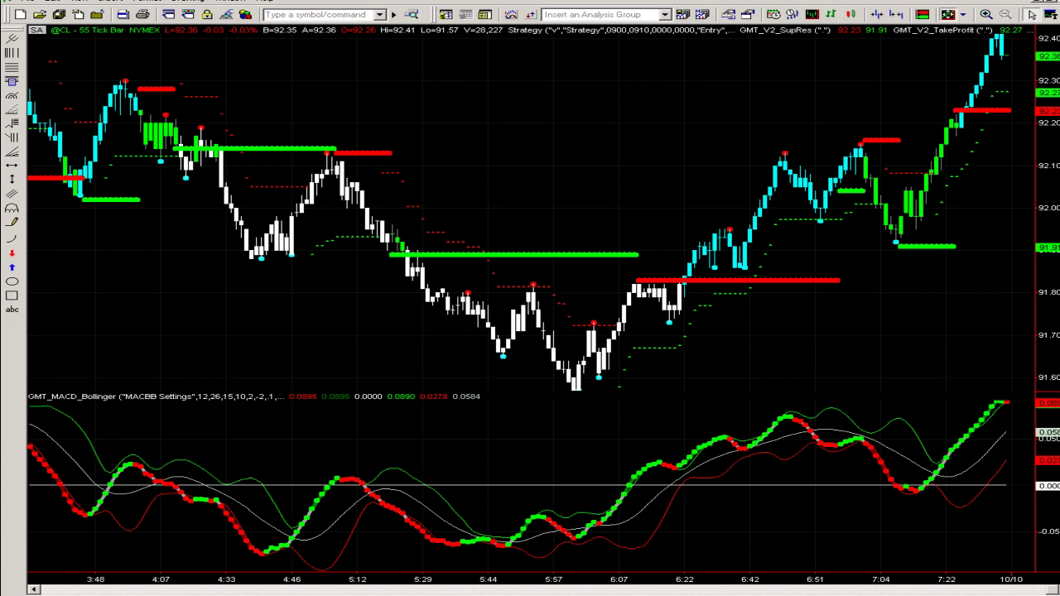
left_click(1046, 3)
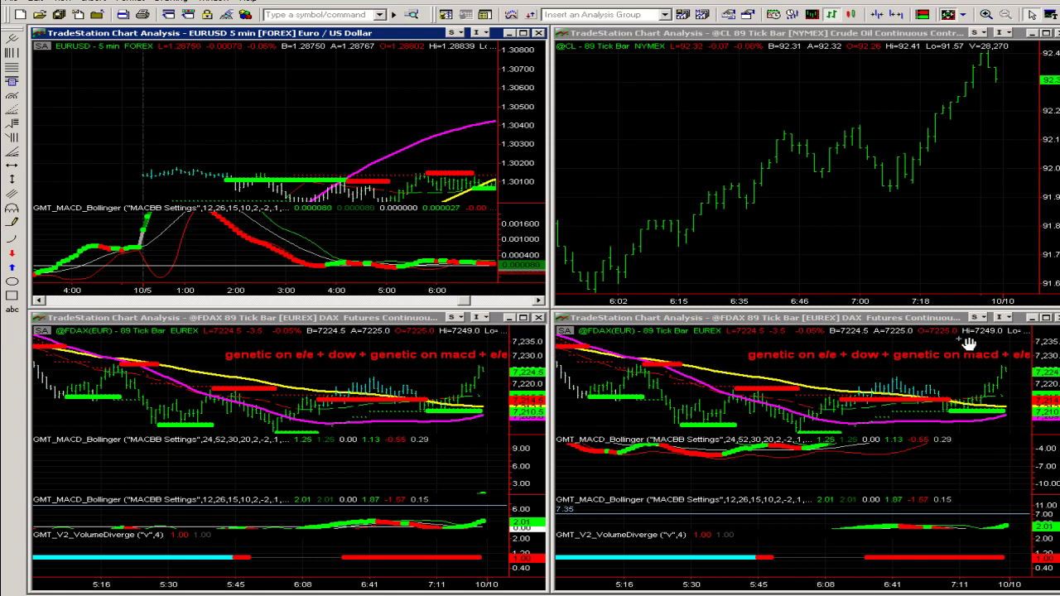
left_click(1046, 318)
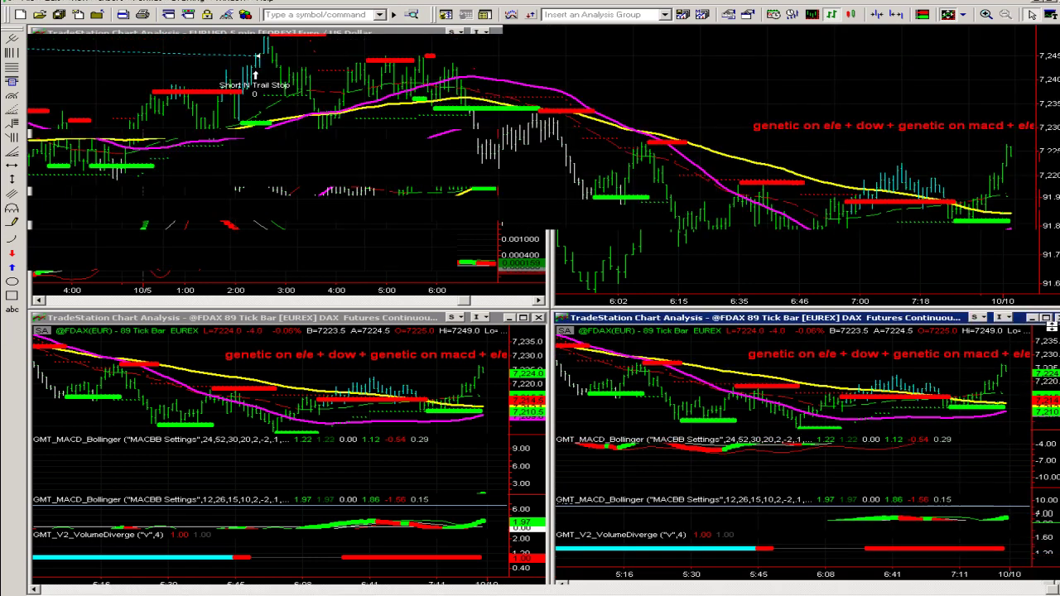
left_click_drag(428, 309, 449, 400)
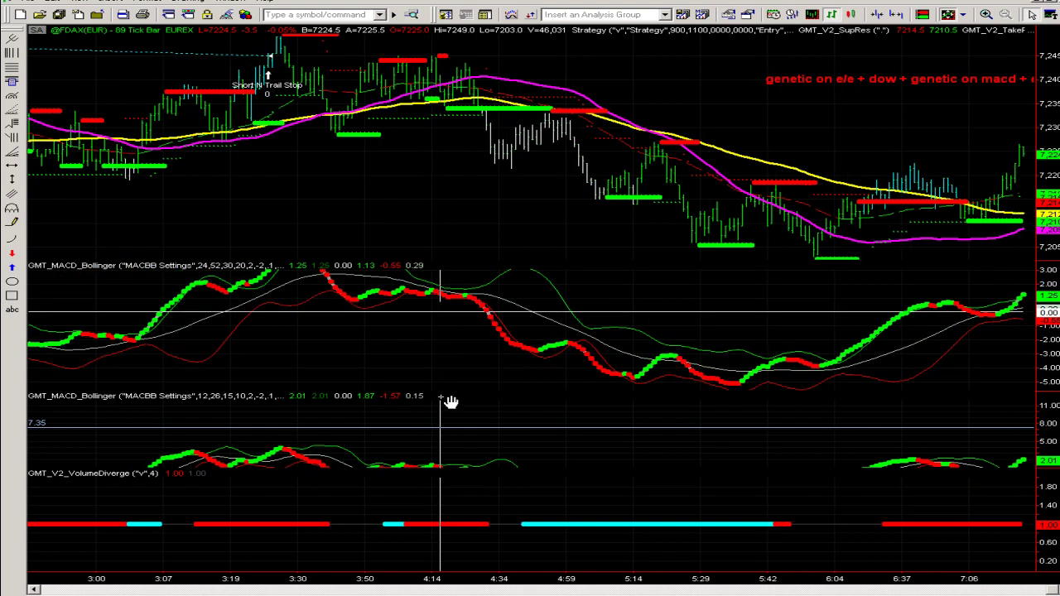
left_click_drag(126, 455, 353, 369)
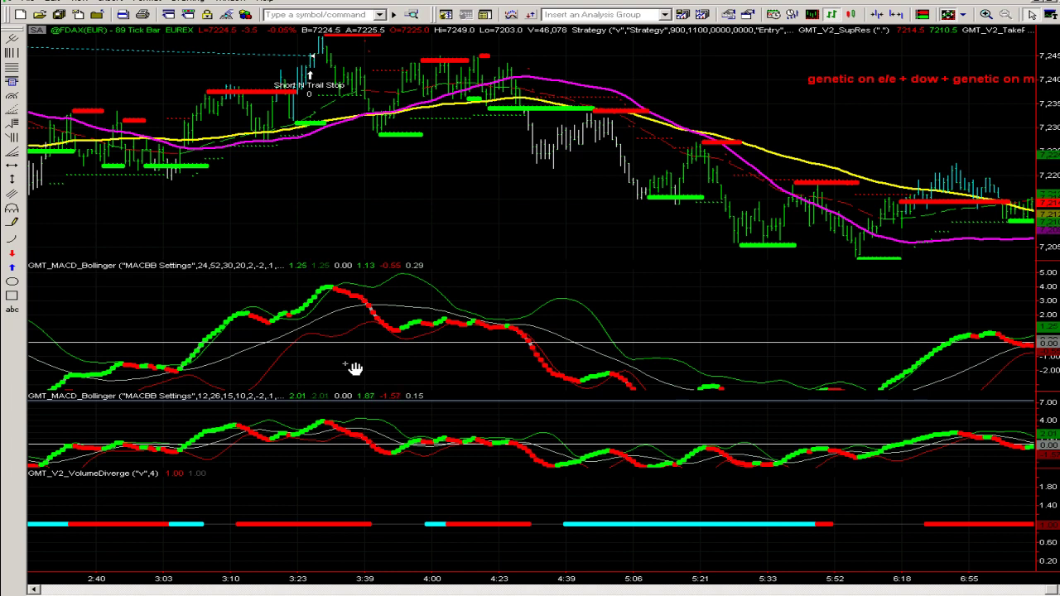
left_click(391, 593)
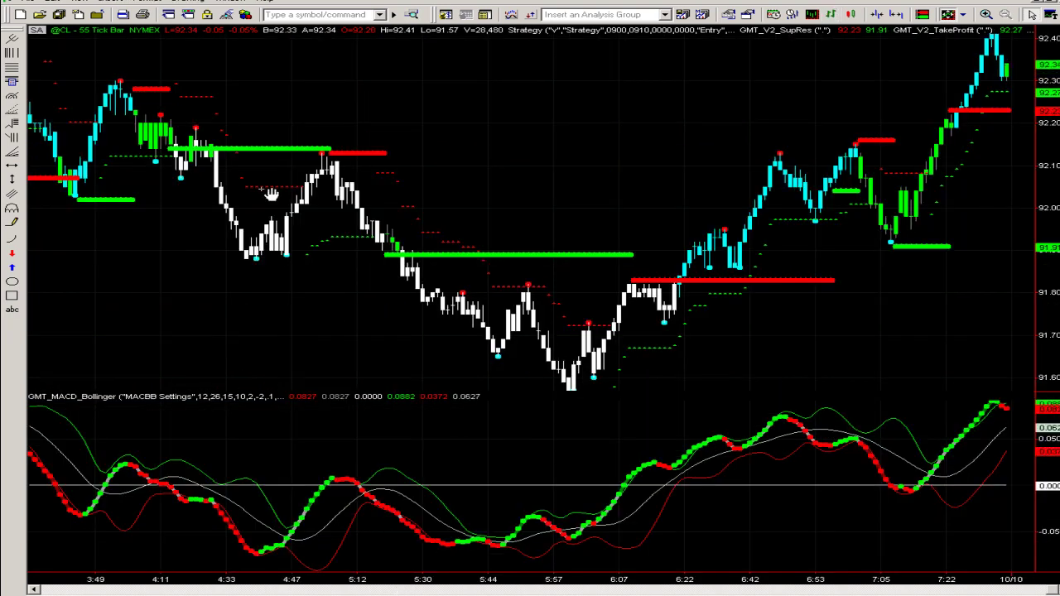
right_click(370, 74)
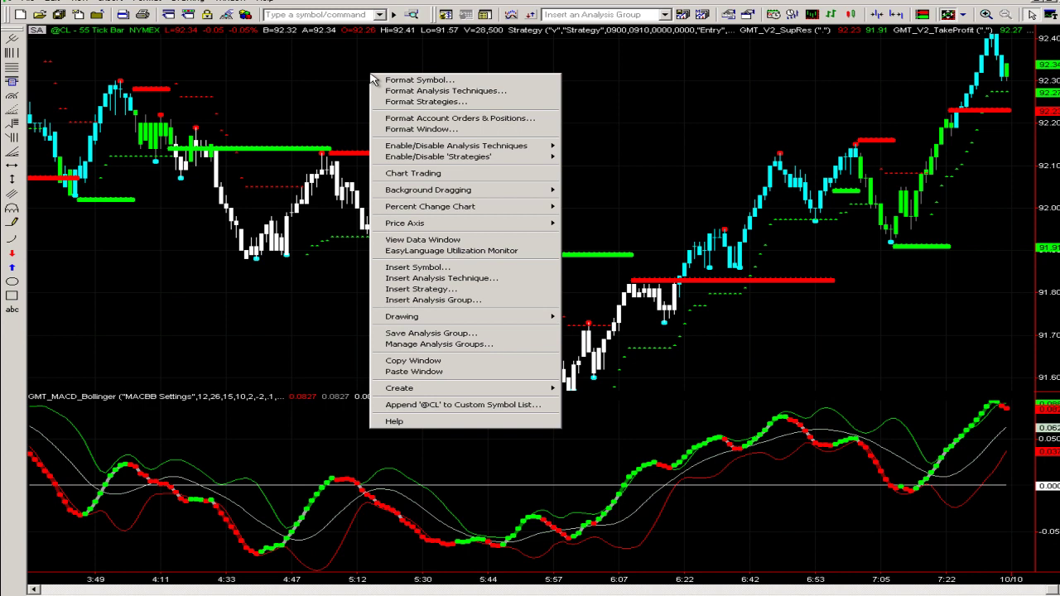
left_click(420, 102)
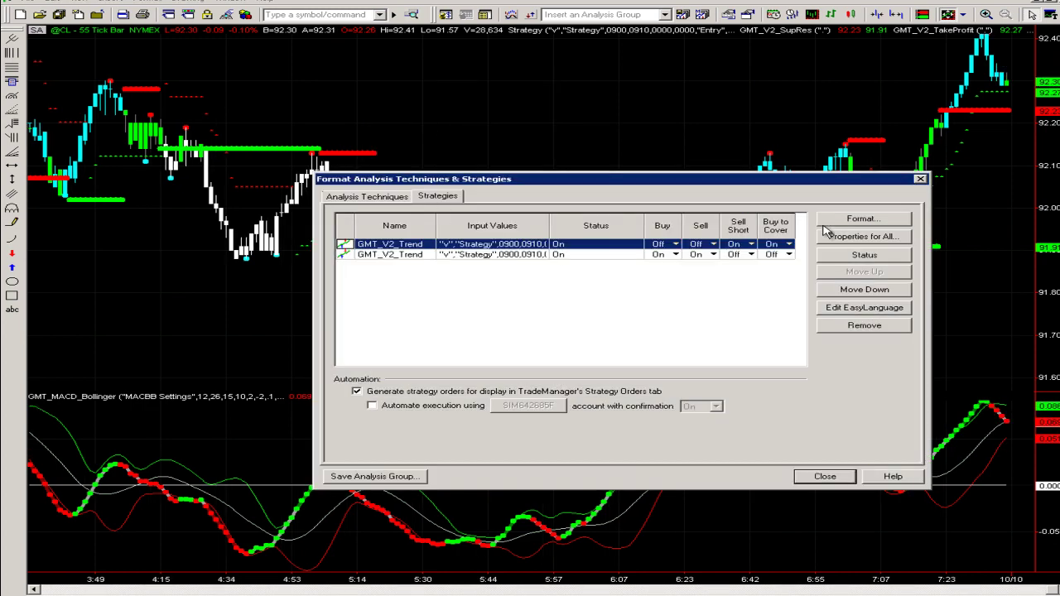
left_click(860, 222)
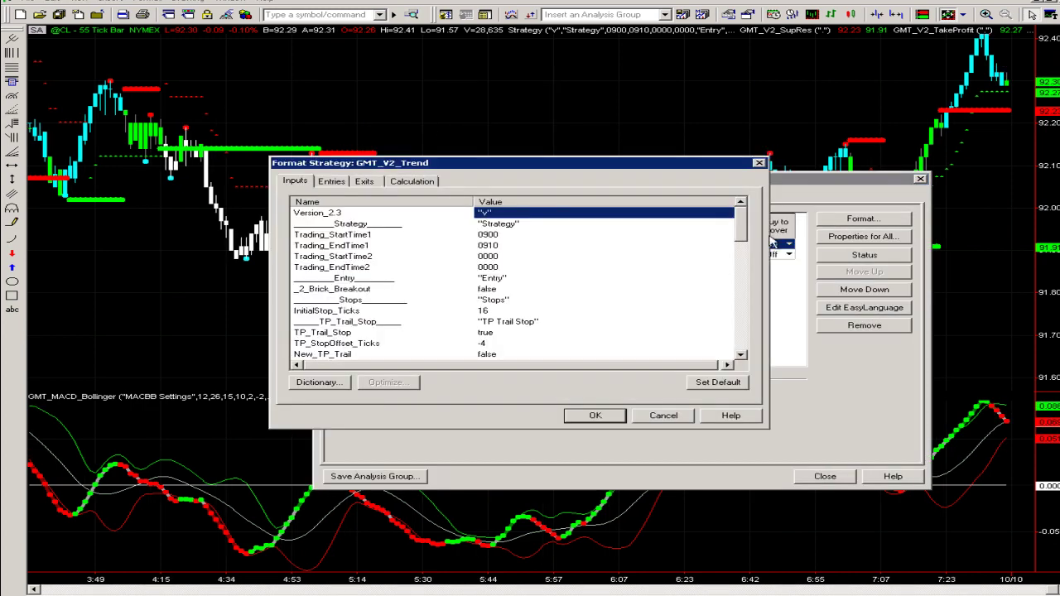
- Set the New_TP_Trail input of the GMT_V2_Trend strategy to true and apply the settings
left_click(489, 333)
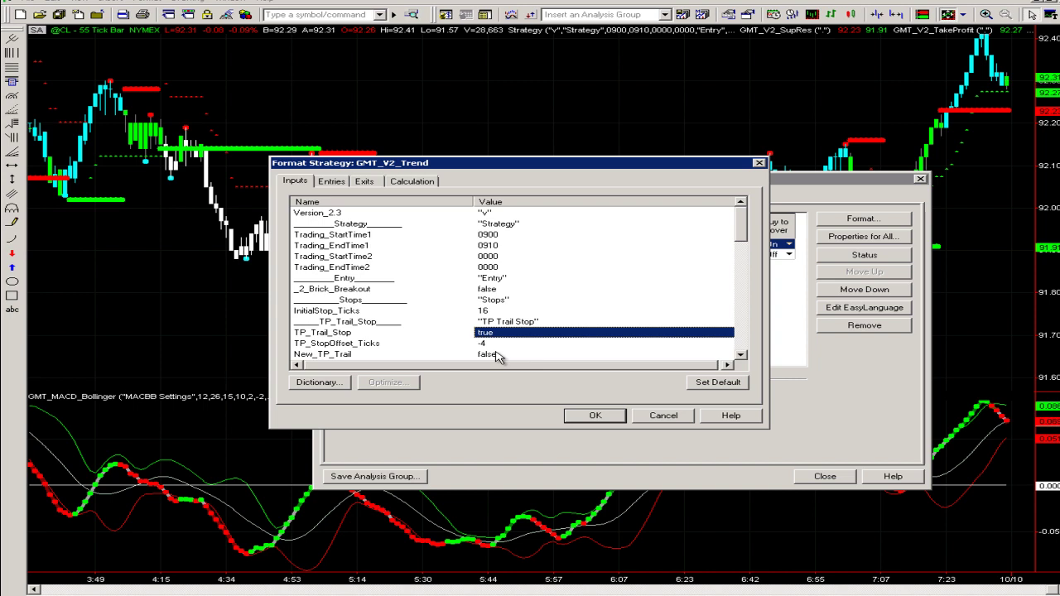
left_click(497, 356)
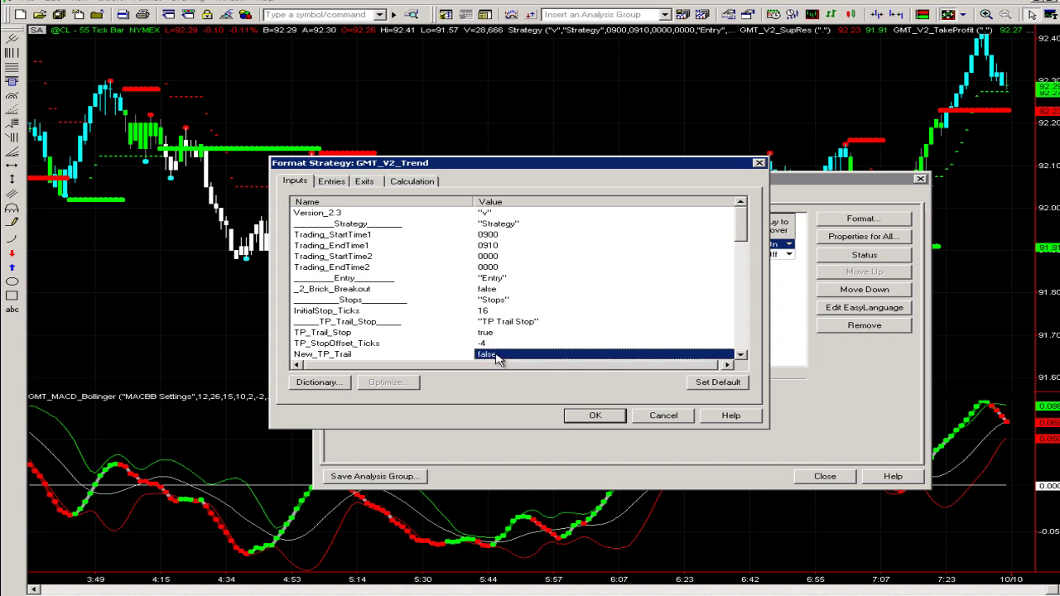
type("true")
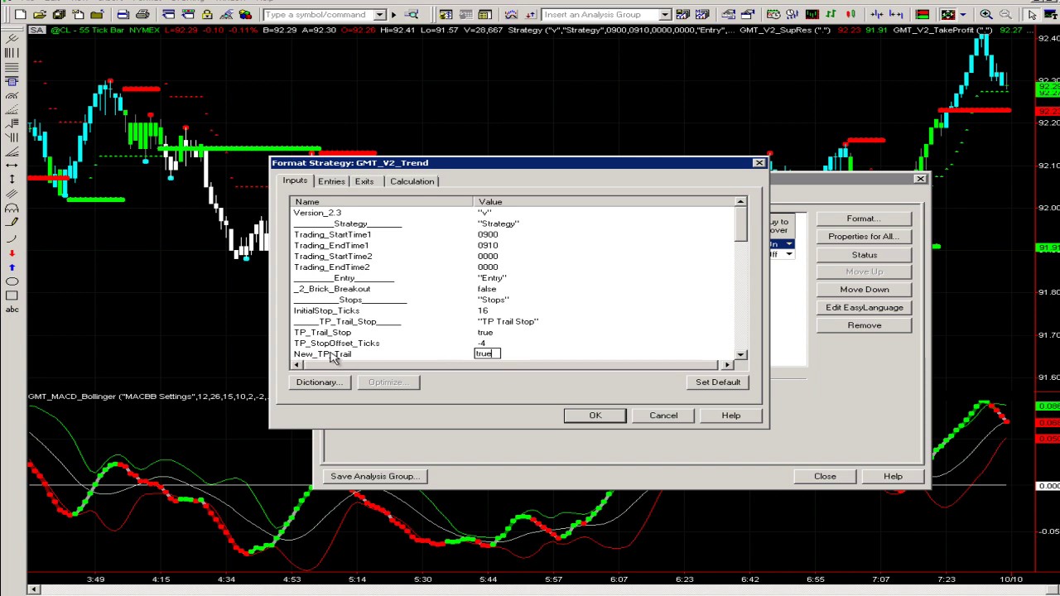
left_click(558, 358)
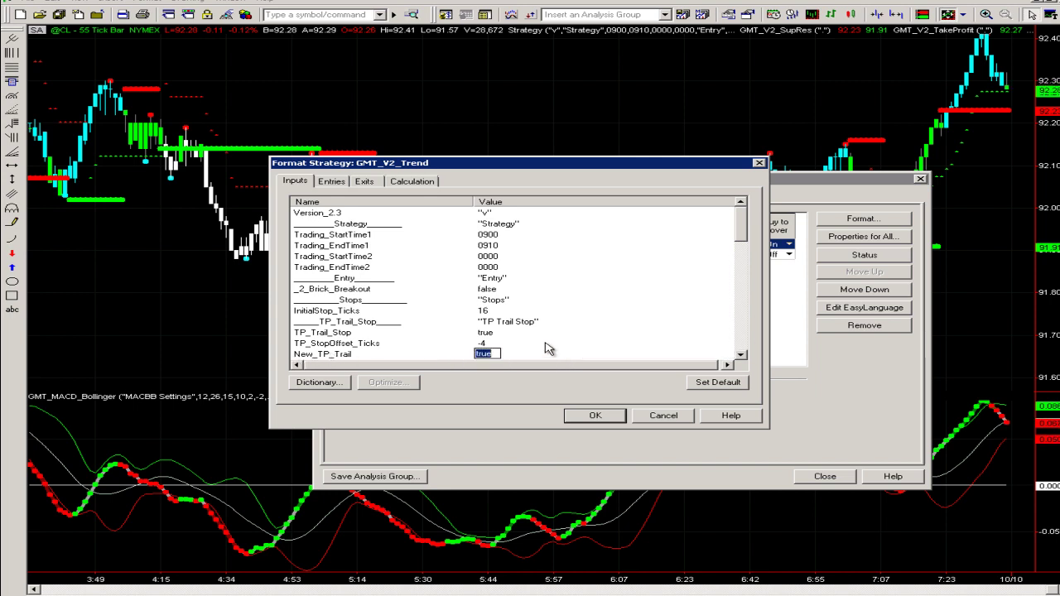
key("Up")
key("Up")
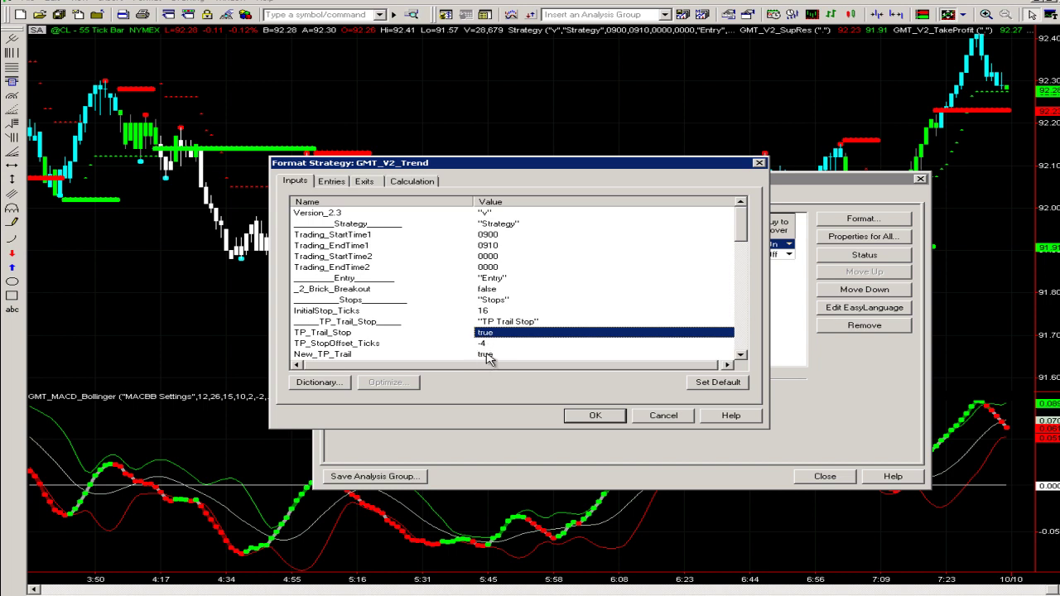
left_click(484, 355)
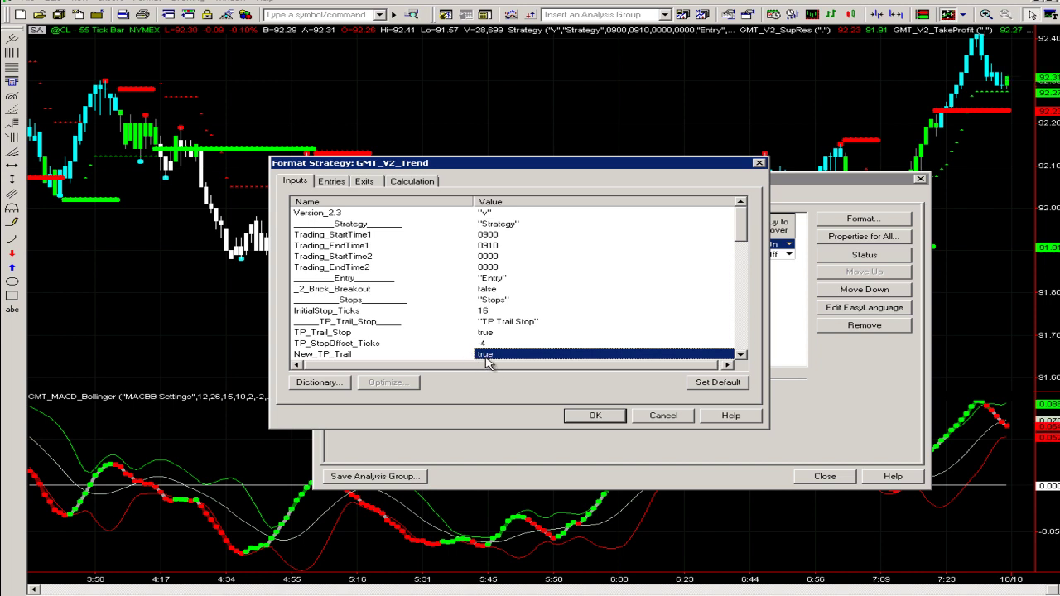
left_click(597, 416)
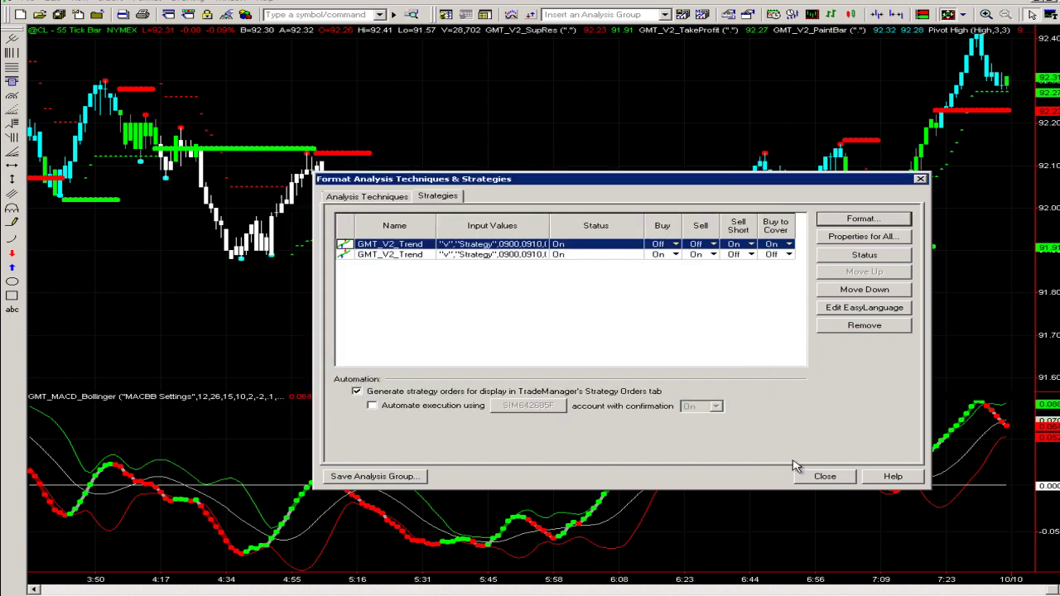
left_click(822, 477)
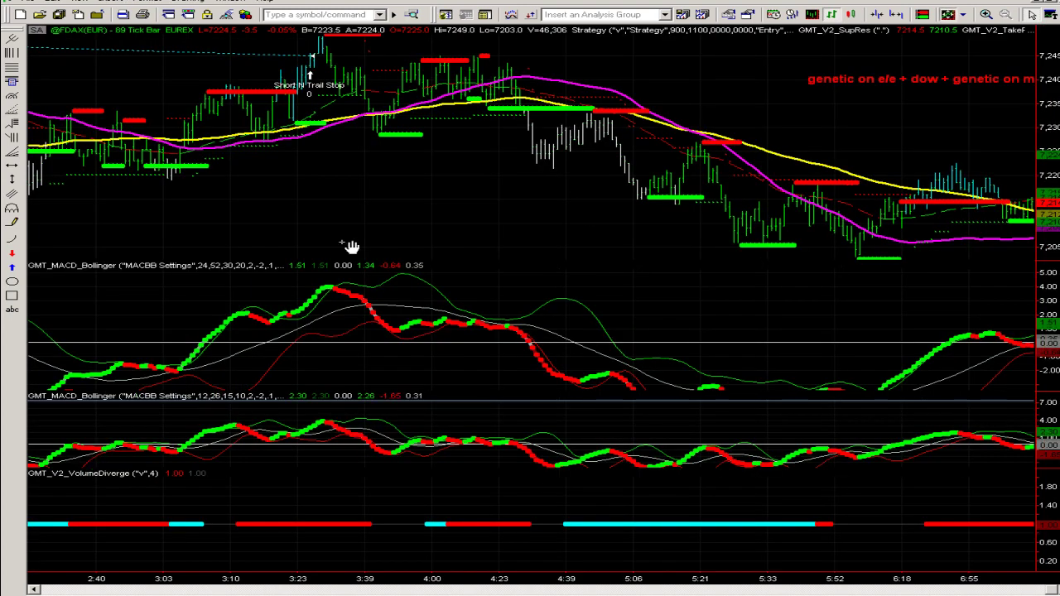
left_click_drag(319, 182, 765, 201)
left_click_drag(105, 208, 762, 217)
left_click_drag(303, 104, 346, 163)
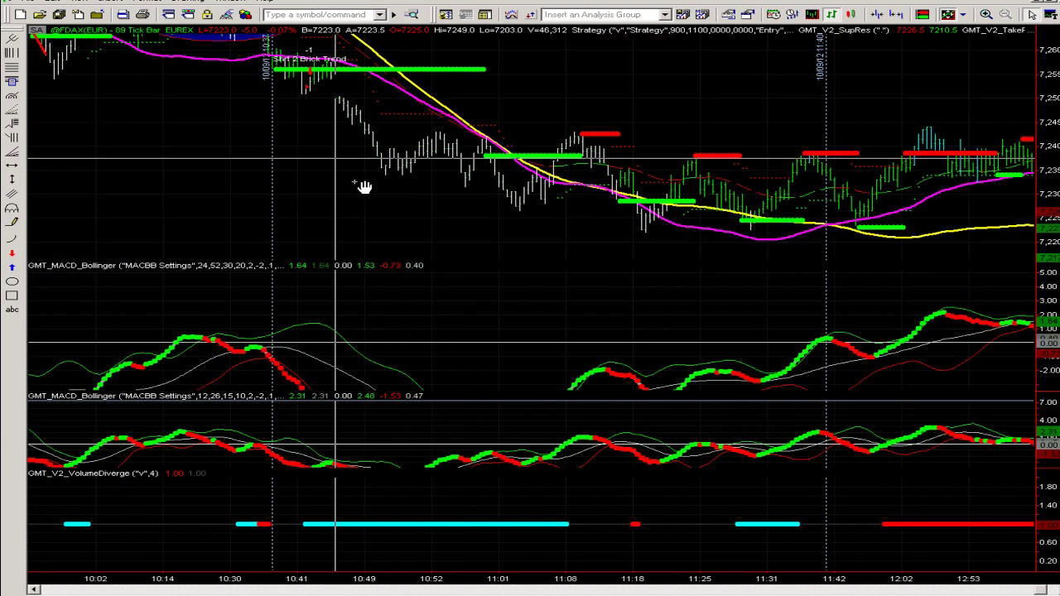
left_click_drag(477, 380, 526, 312)
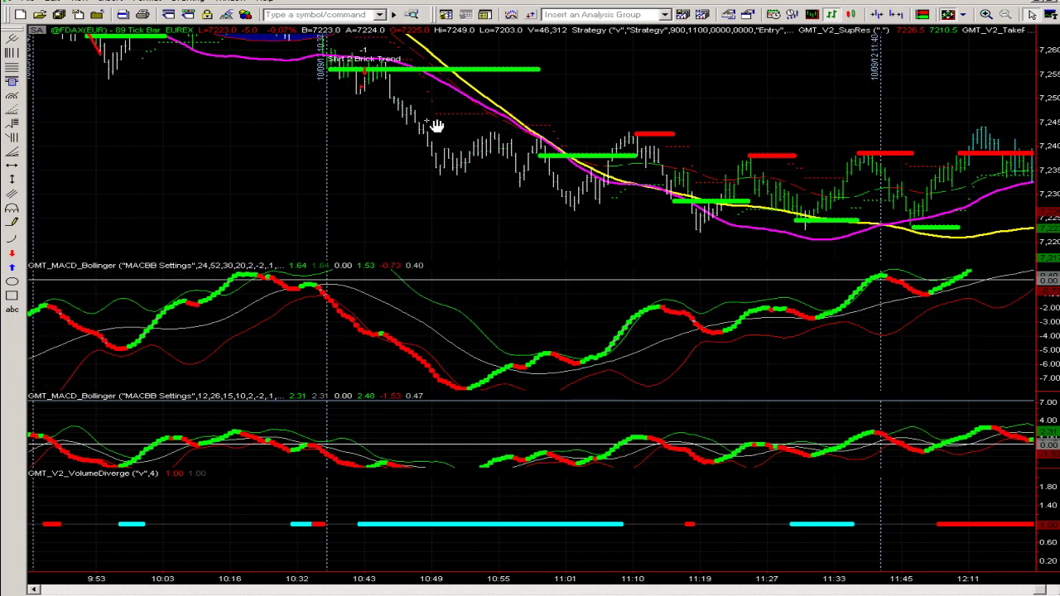
left_click(476, 214)
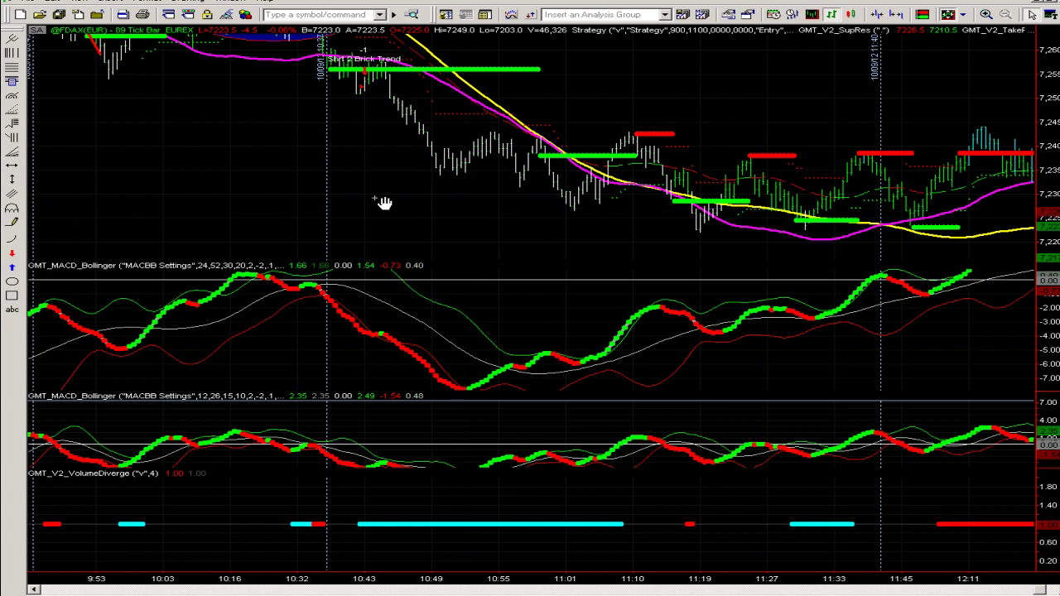
left_click(20, 179)
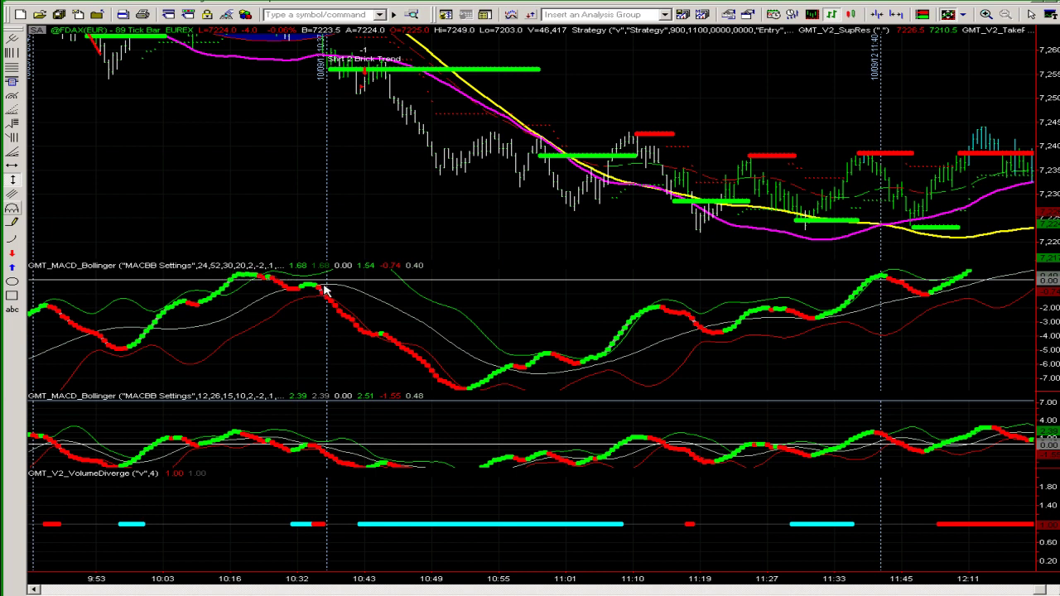
left_click(280, 205)
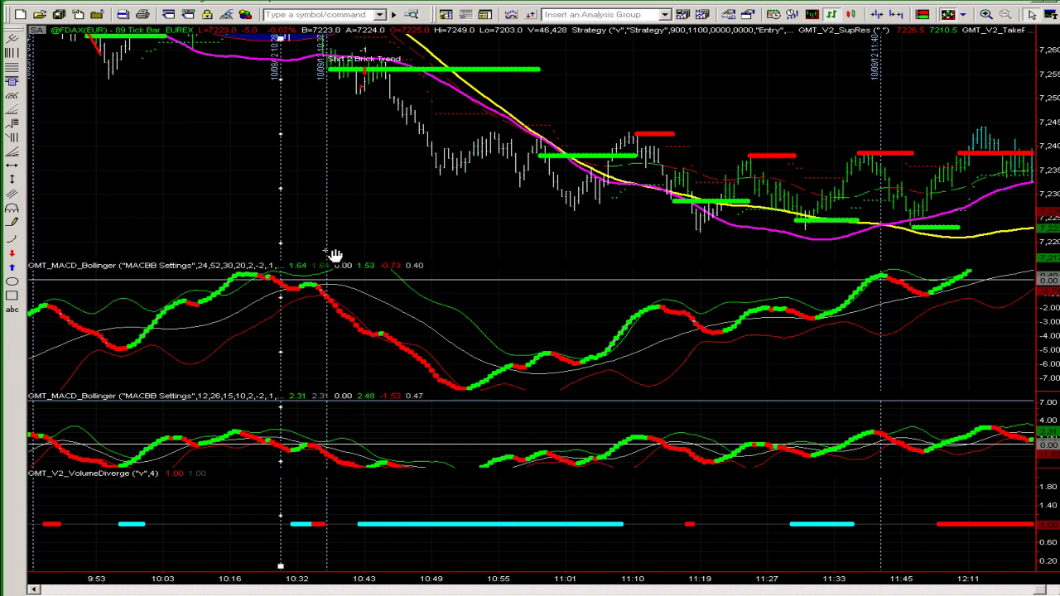
left_click_drag(339, 253, 487, 265)
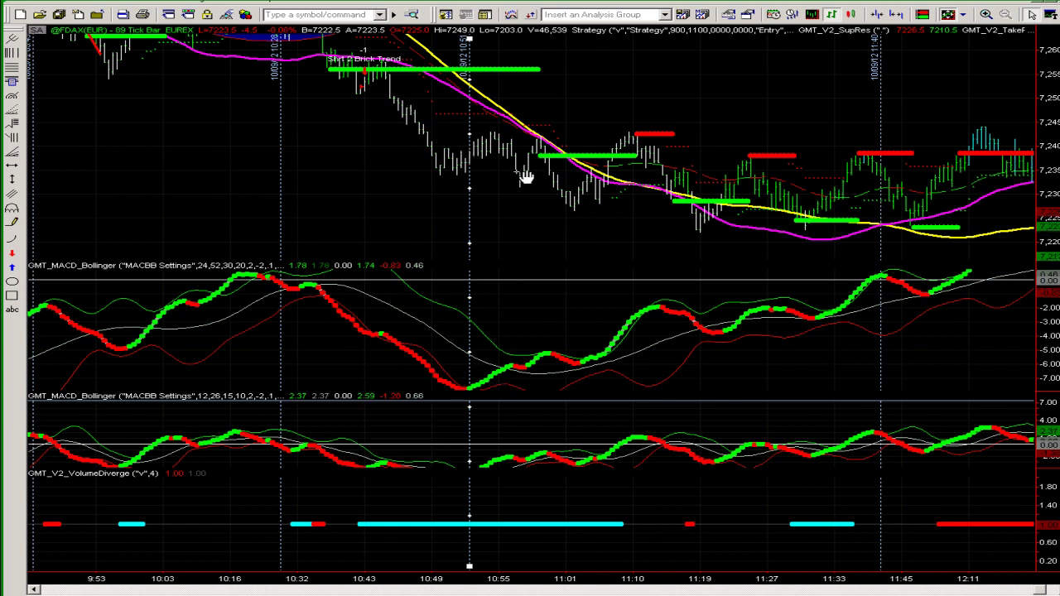
- Move the vertical line near 9:34 slightly earlier, onto the turning point of the upper MACD Bollinger curve
left_click_drag(206, 112, 593, 193)
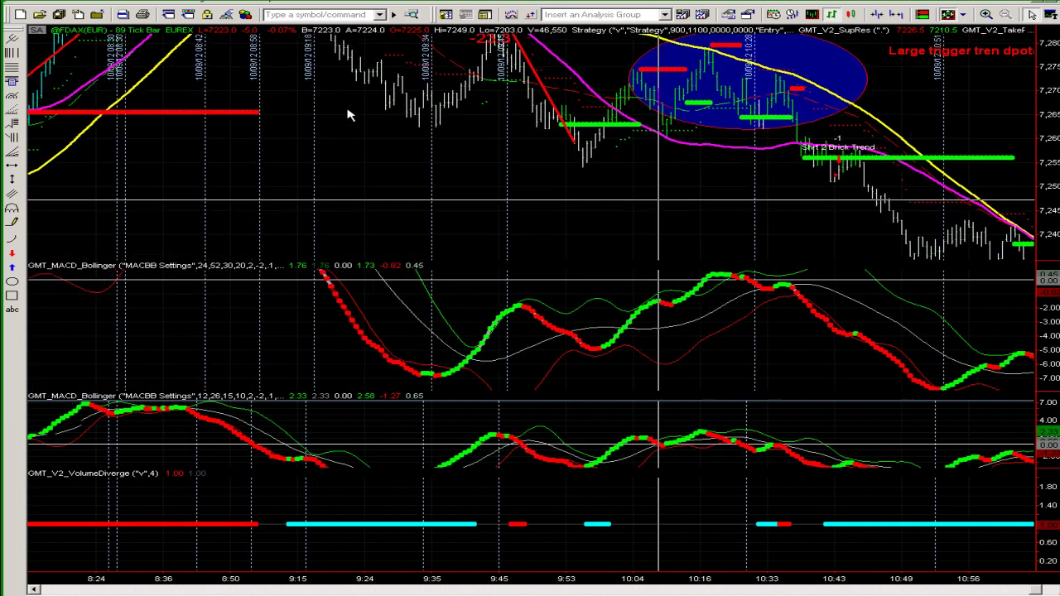
left_click_drag(391, 166, 450, 213)
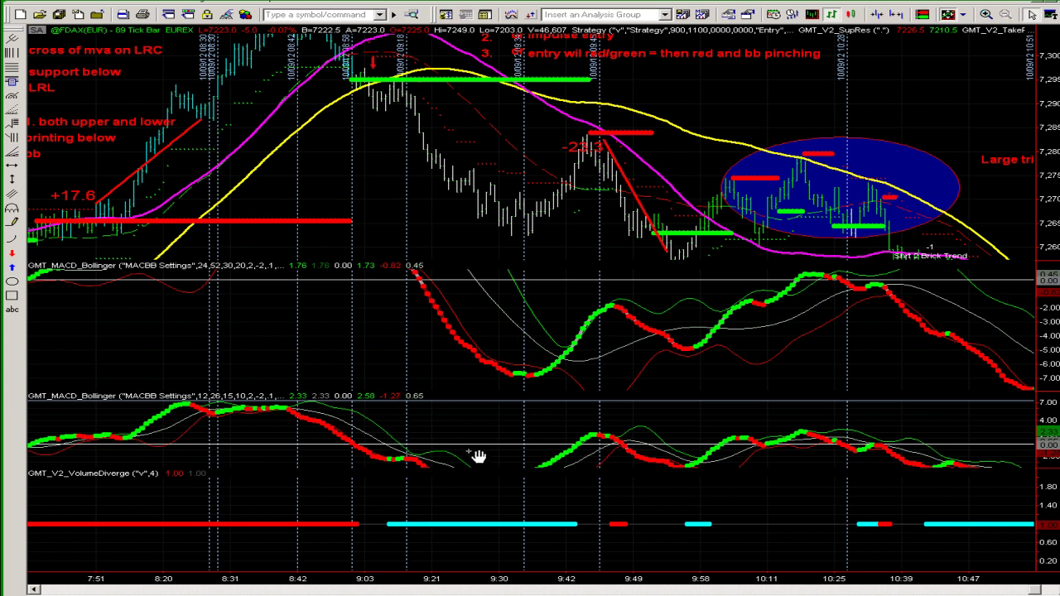
middle_click(480, 423)
left_click_drag(480, 423, 479, 414)
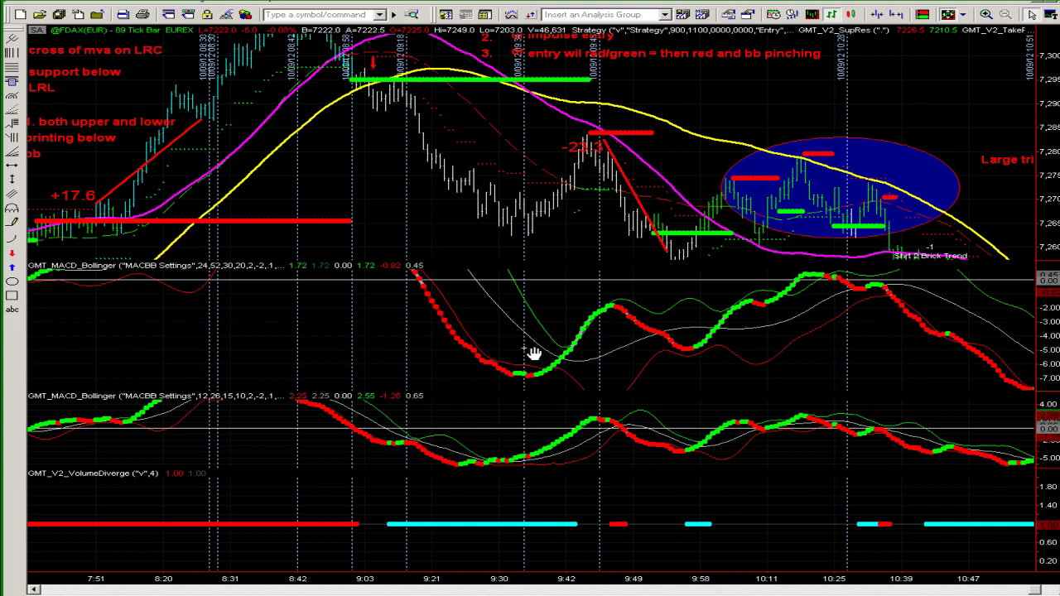
left_click_drag(535, 354, 526, 379)
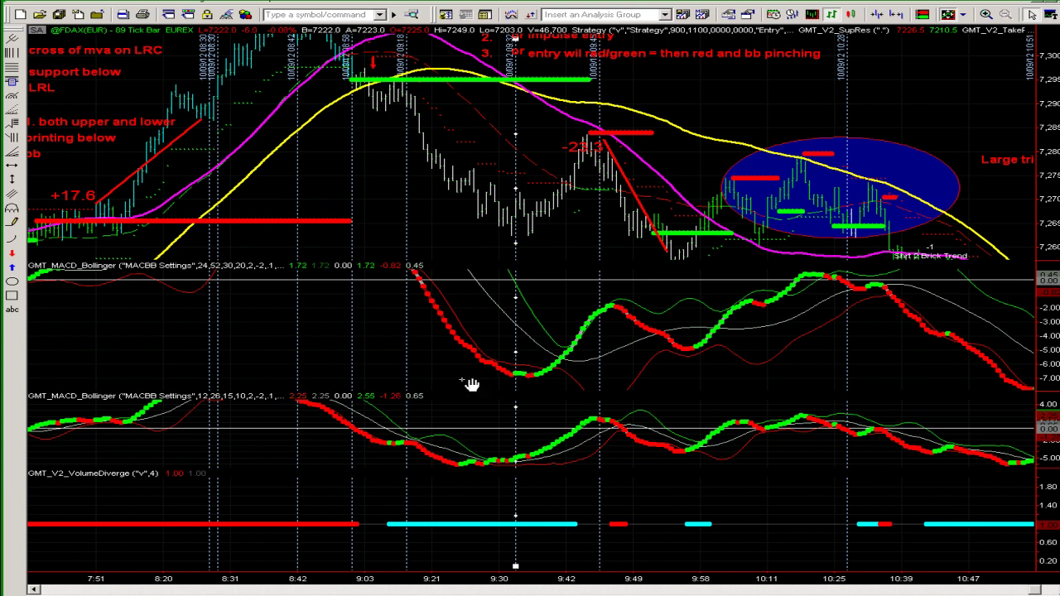
left_click_drag(260, 307, 444, 355)
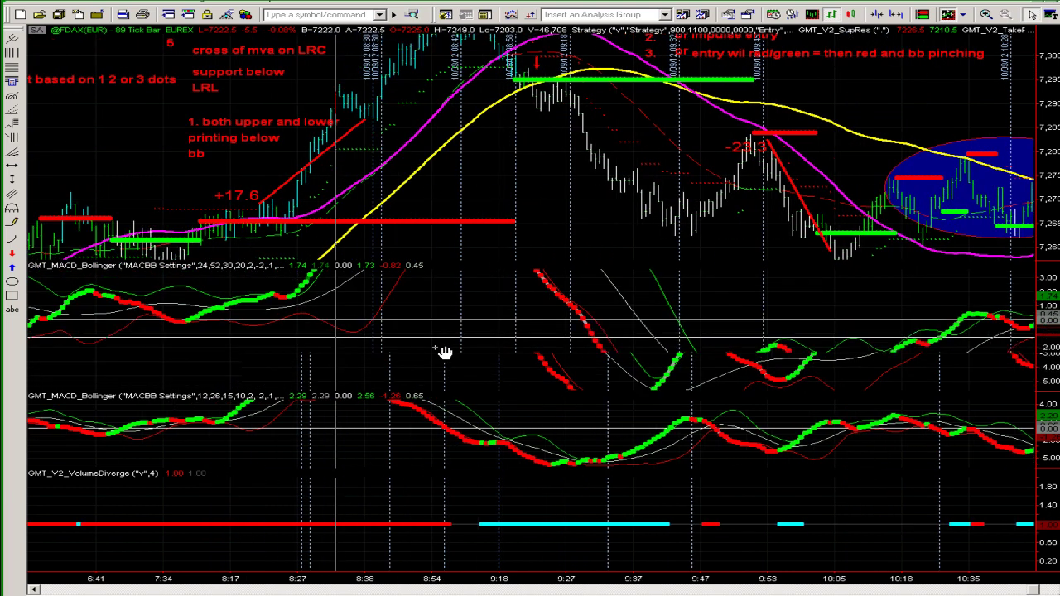
mouse_move(456, 424)
left_mouse_down()
mouse_move(458, 456)
mouse_move(475, 420)
left_mouse_up()
left_click_drag(504, 282, 521, 350)
scroll(521, 349, "up", 1)
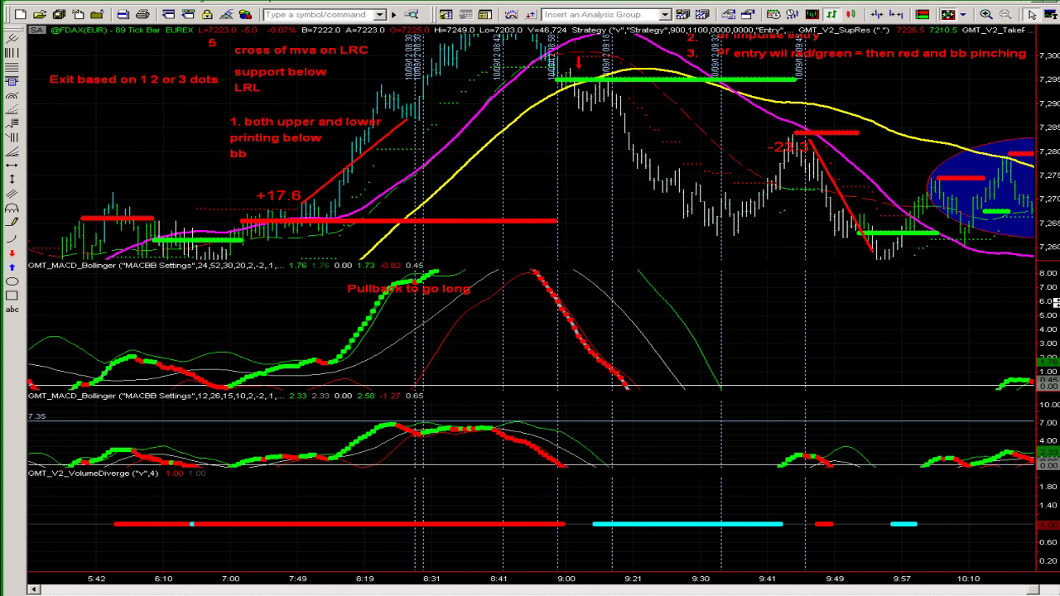
left_click_drag(1051, 334, 1053, 352)
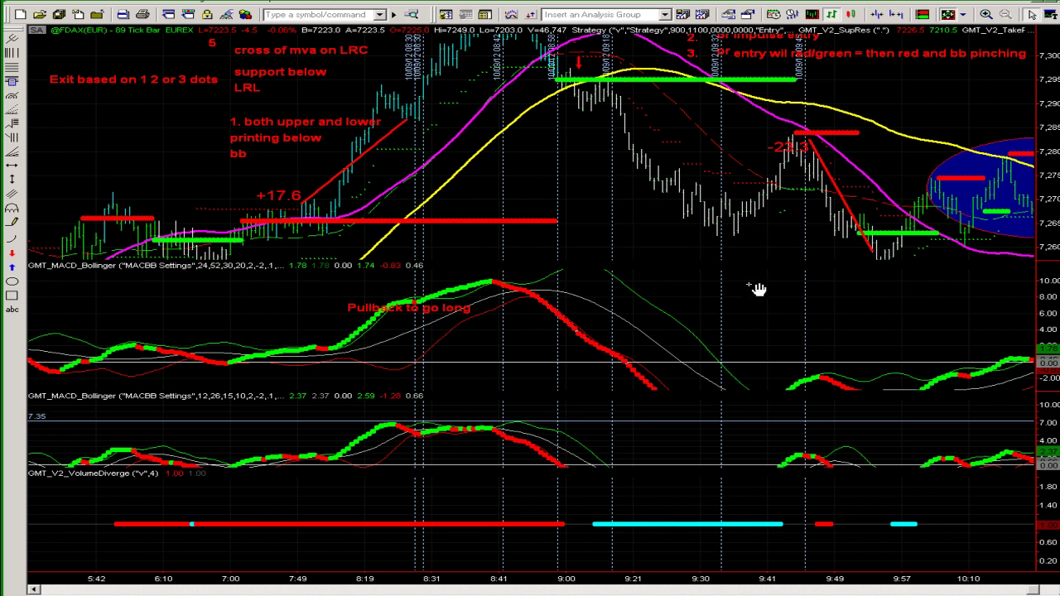
middle_click(771, 374)
left_click_drag(779, 375, 738, 196)
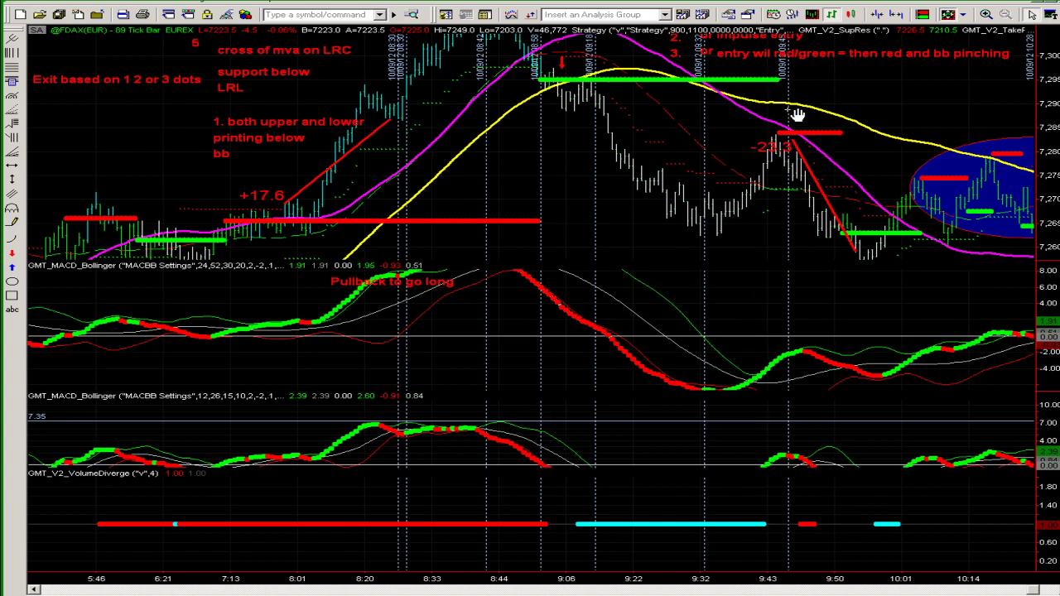
left_click_drag(777, 232, 613, 229)
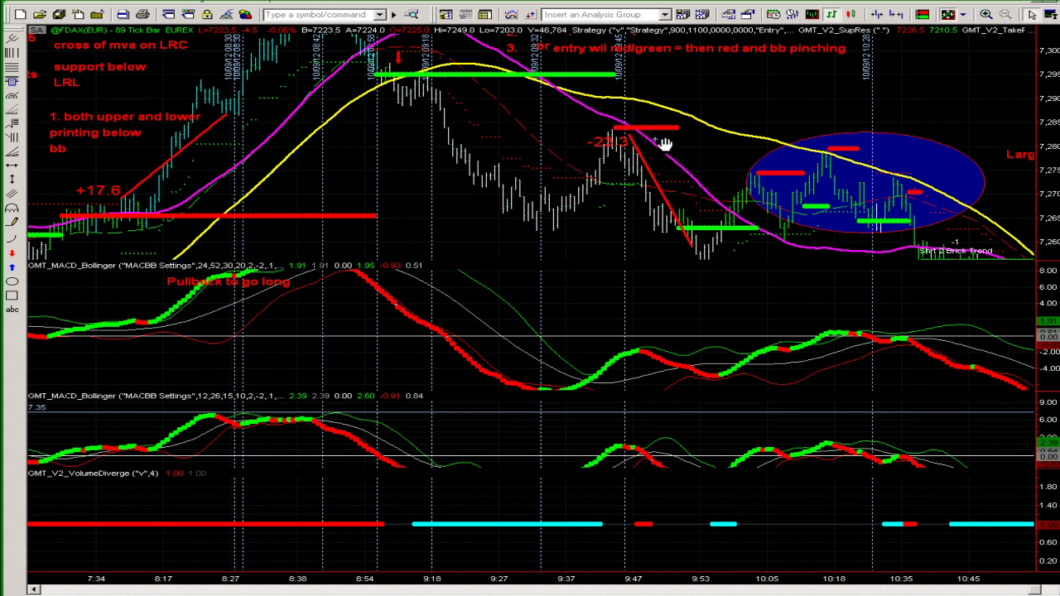
left_click_drag(770, 99, 401, 89)
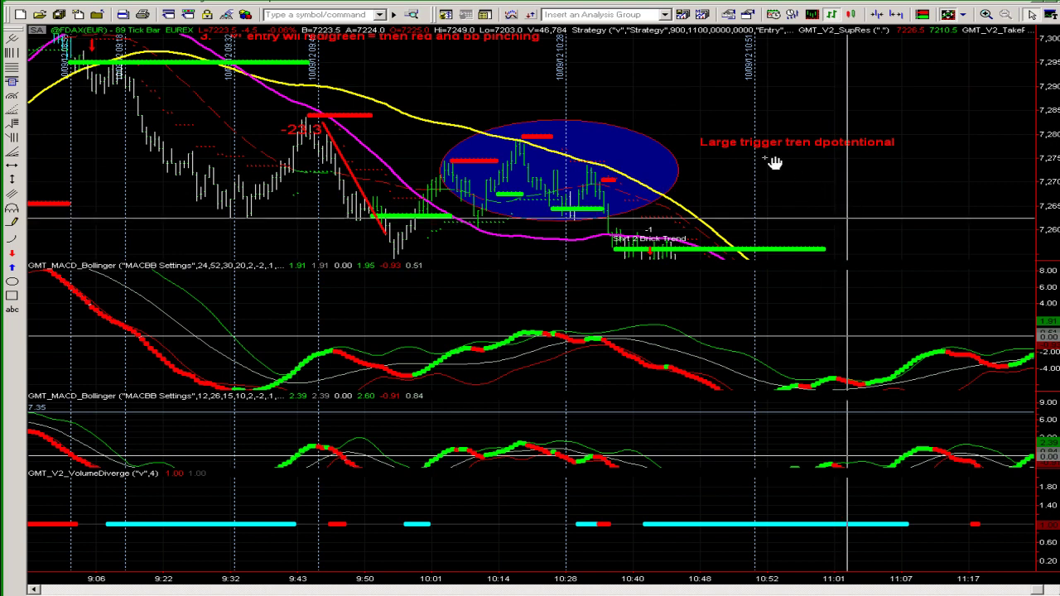
scroll(656, 96, "down", 5)
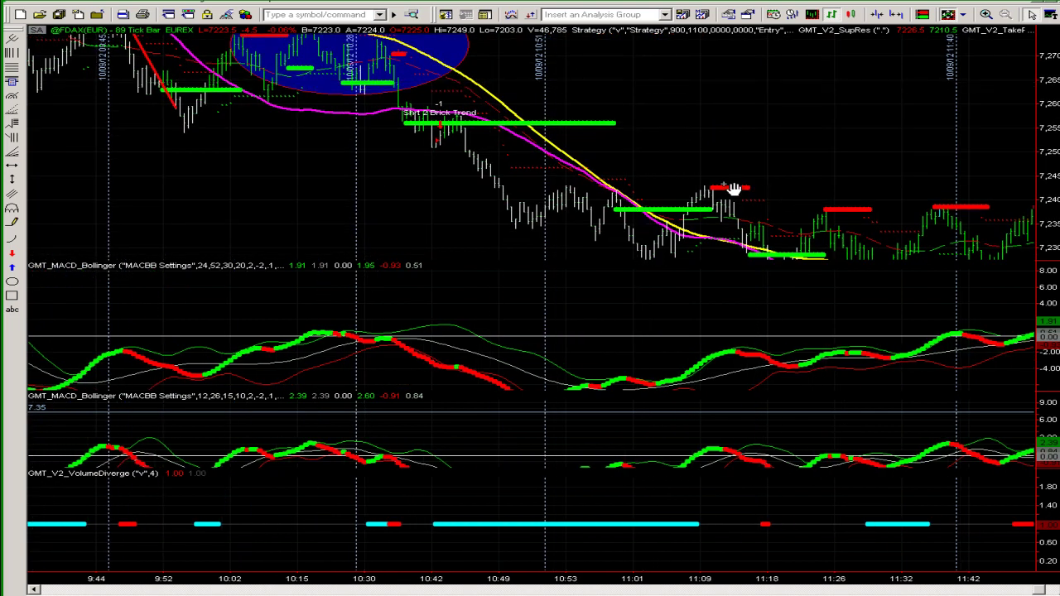
scroll(494, 158, "down", 8)
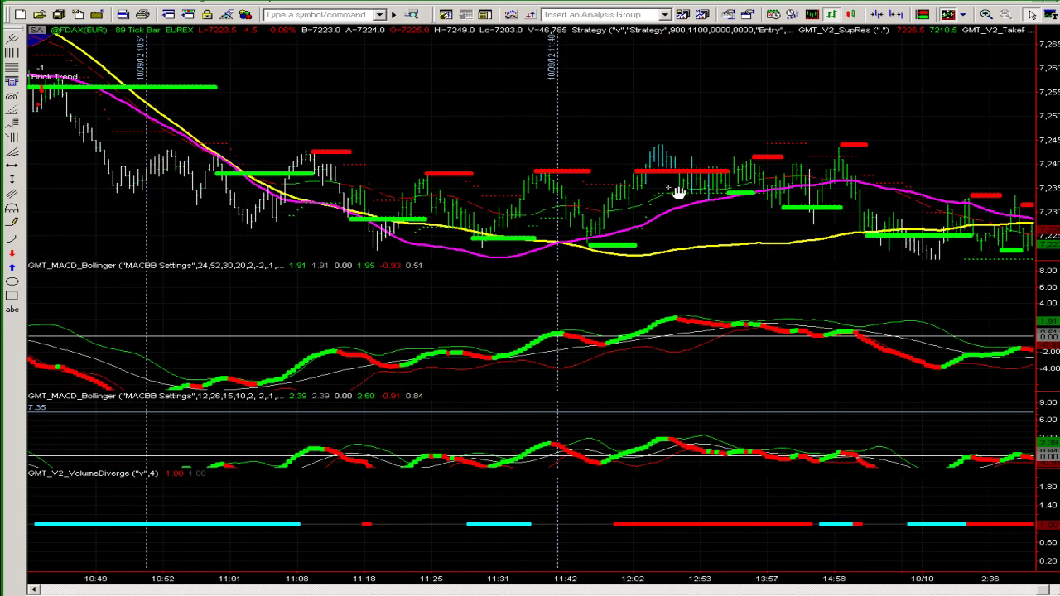
scroll(770, 217, "down", 10)
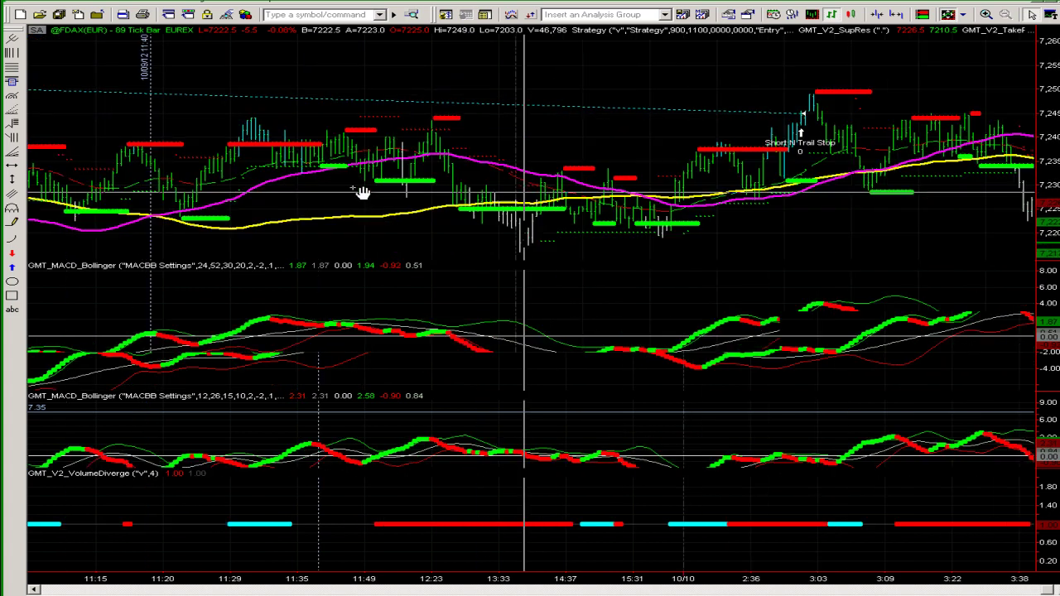
left_click_drag(879, 196, 340, 179)
scroll(864, 182, "down", 8)
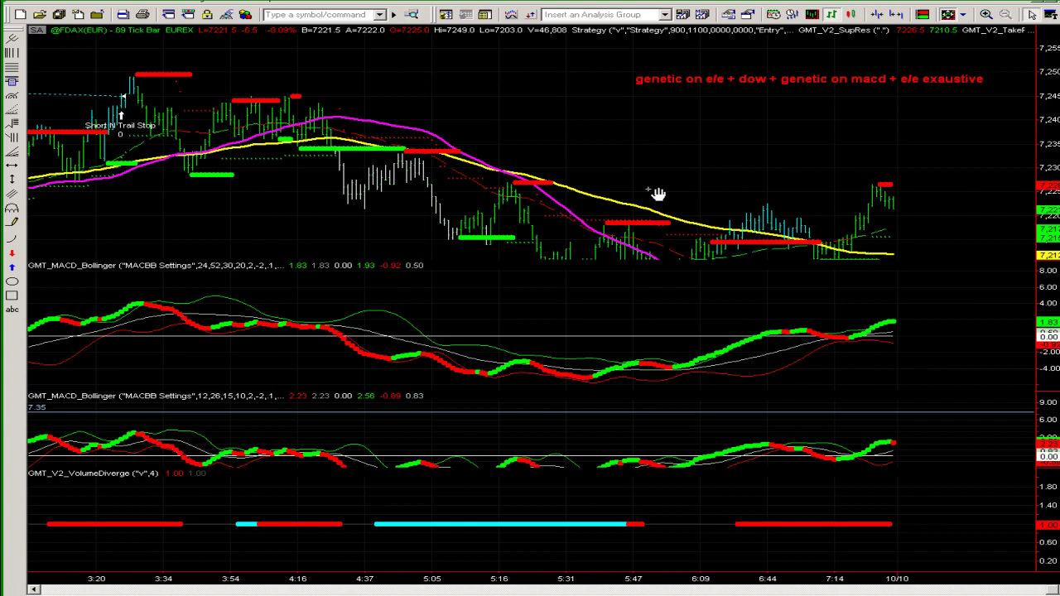
left_click_drag(489, 163, 861, 169)
scroll(862, 169, "up", 5)
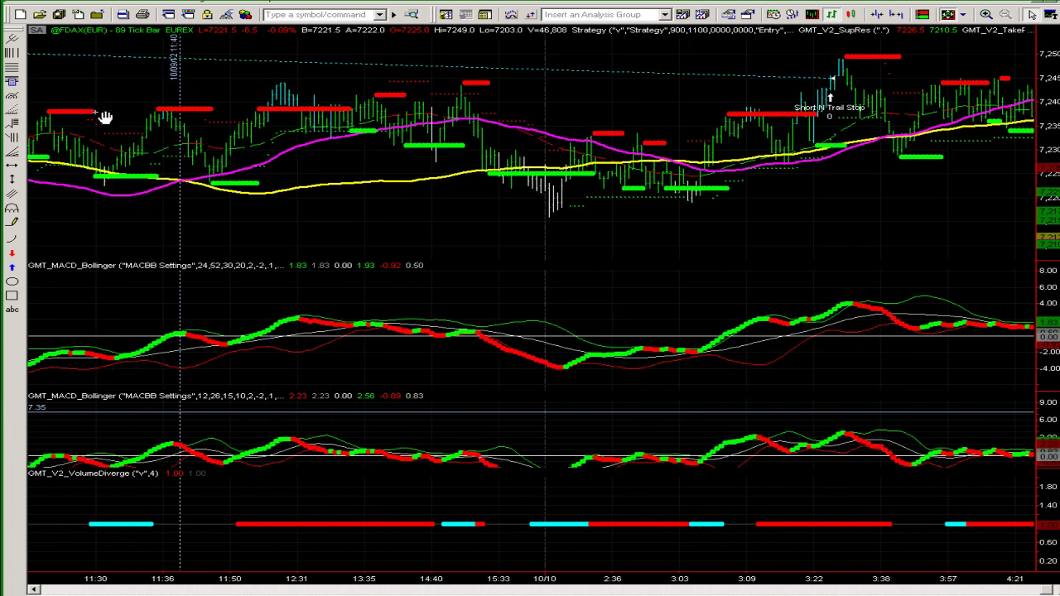
scroll(497, 119, "up", 8)
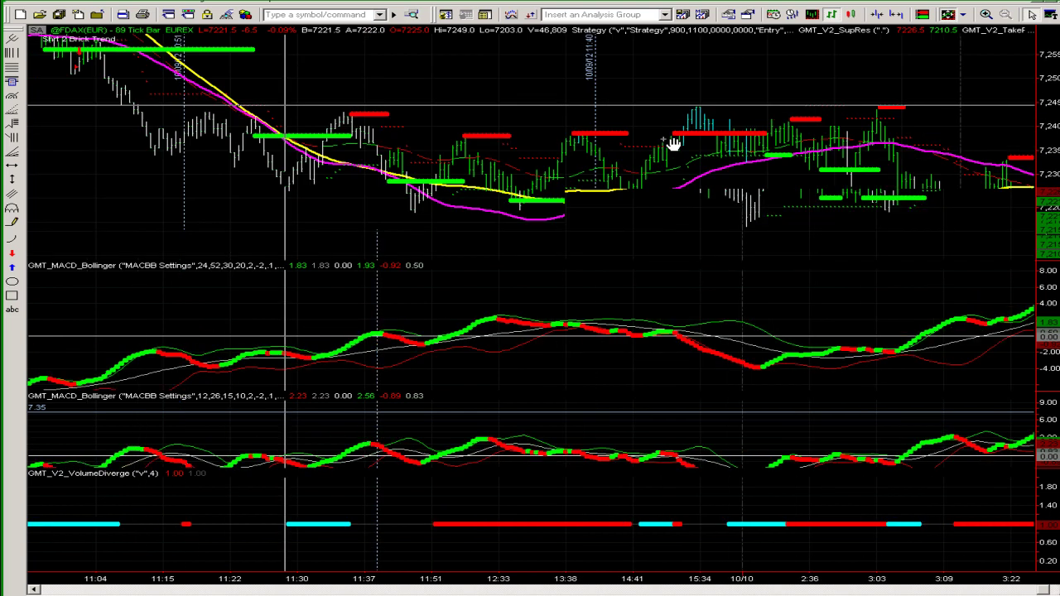
scroll(246, 130, "up", 2)
scroll(237, 123, "up", 3)
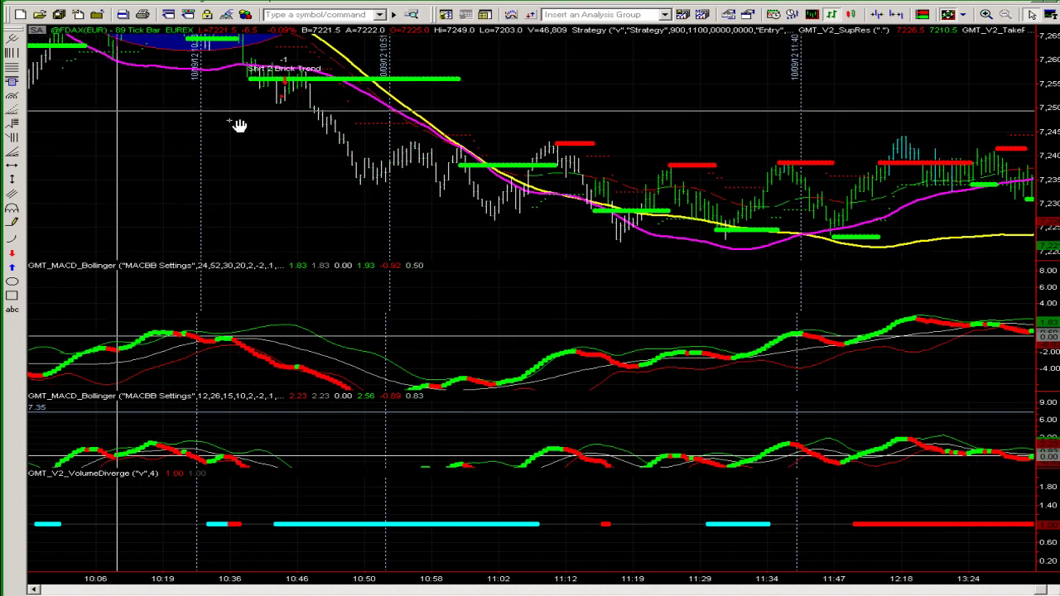
scroll(431, 152, "up", 8)
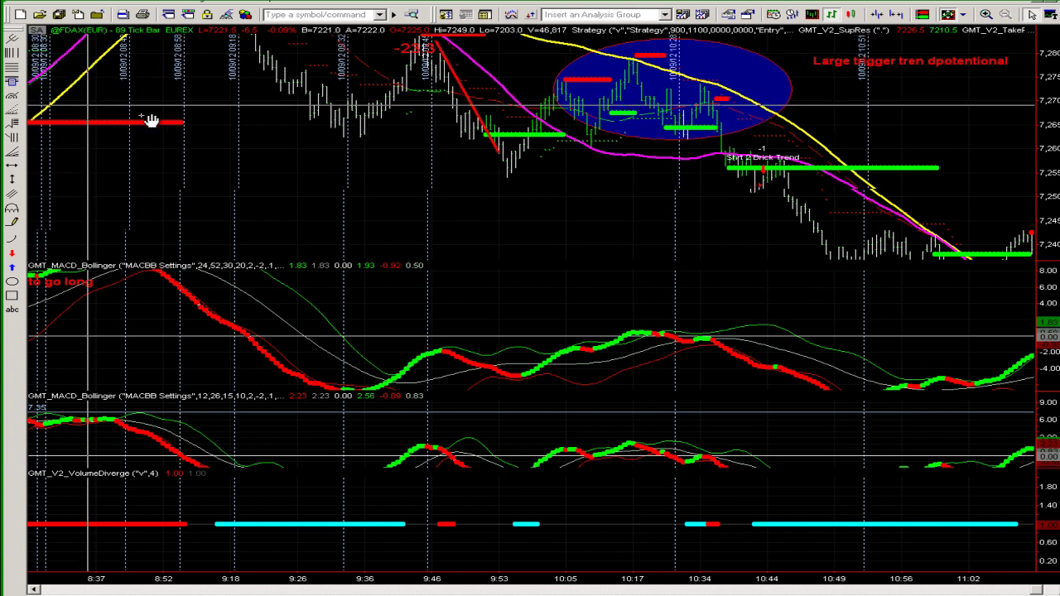
scroll(149, 121, "up", 3)
scroll(500, 317, "up", 1)
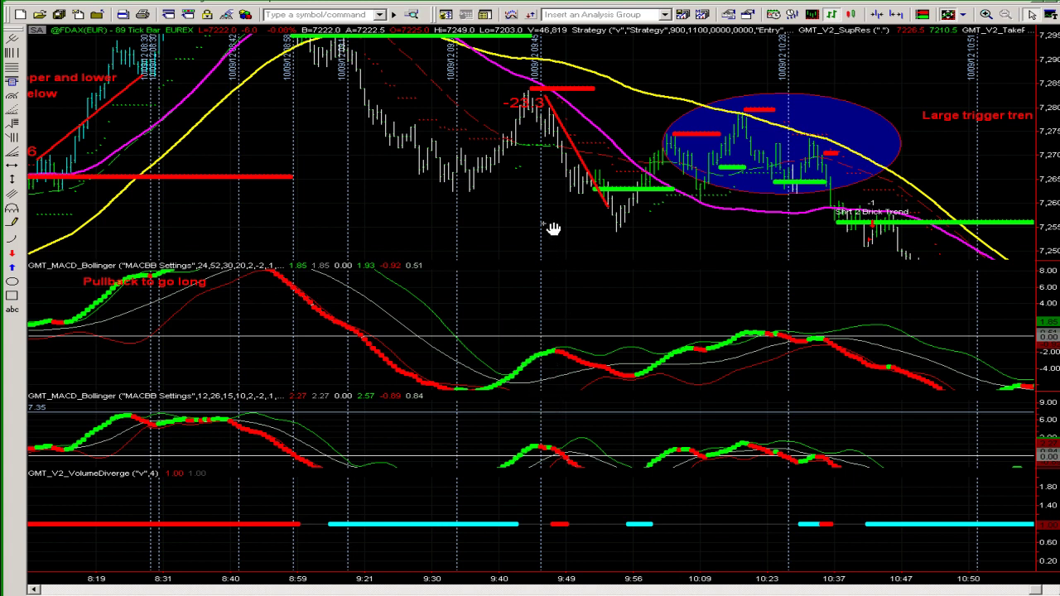
mouse_move(541, 226)
left_mouse_down()
mouse_move(568, 227)
mouse_move(548, 228)
left_mouse_up()
left_click_drag(213, 161, 625, 152)
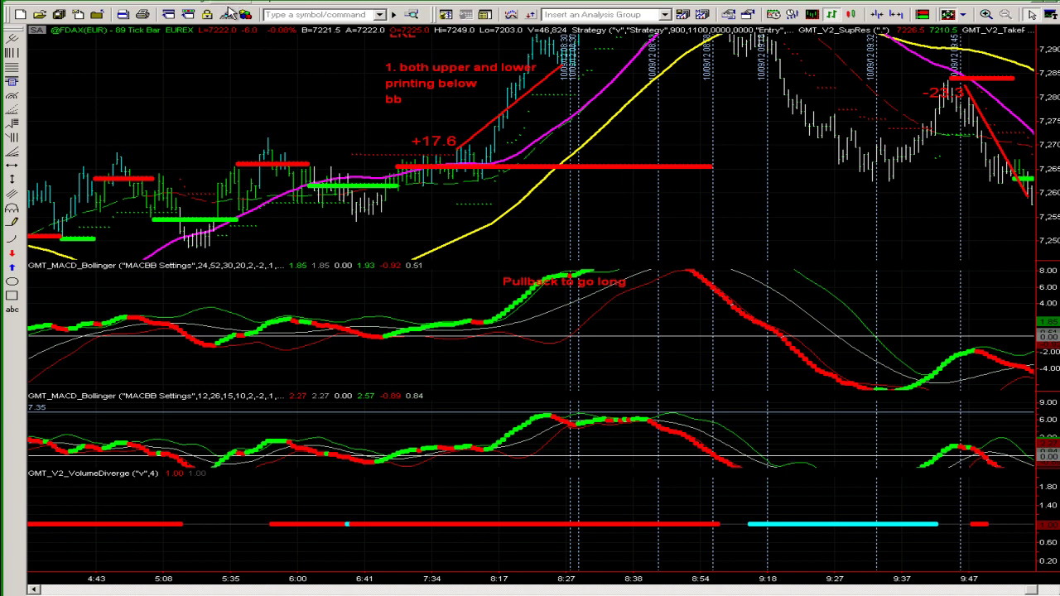
- Switch to the EURUSD 5 min chart and review its price action and MACD Bollinger pane forward from 10/5 to 10/9
left_click(235, 5)
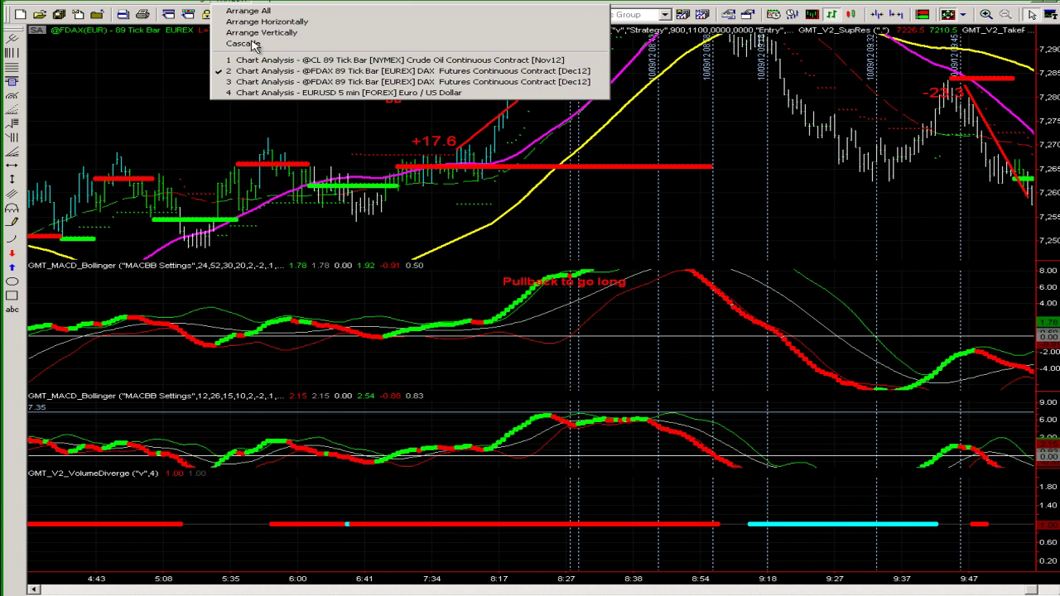
left_click(305, 96)
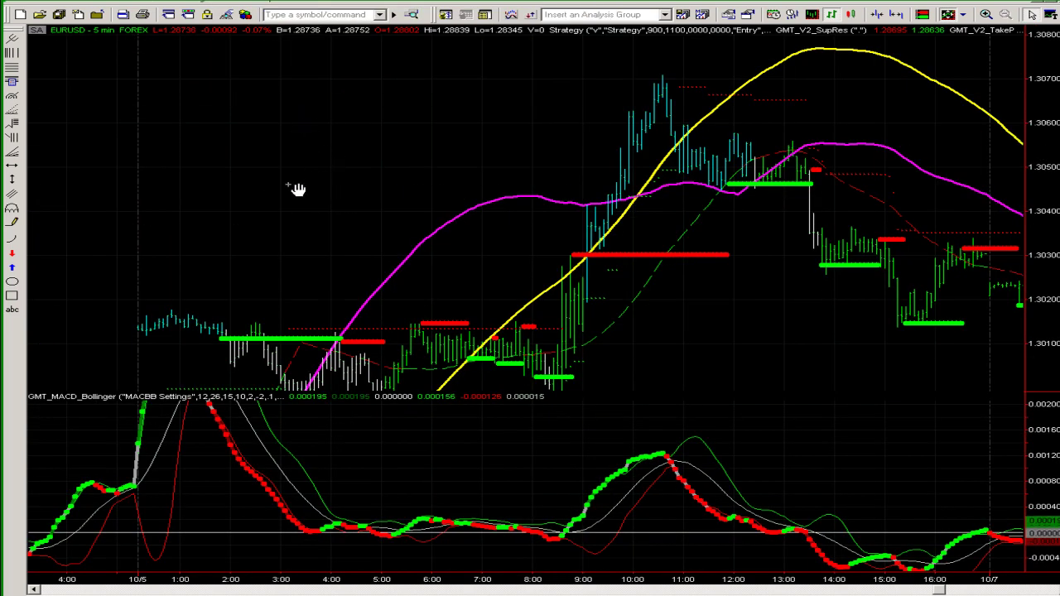
left_click_drag(739, 225, 273, 142)
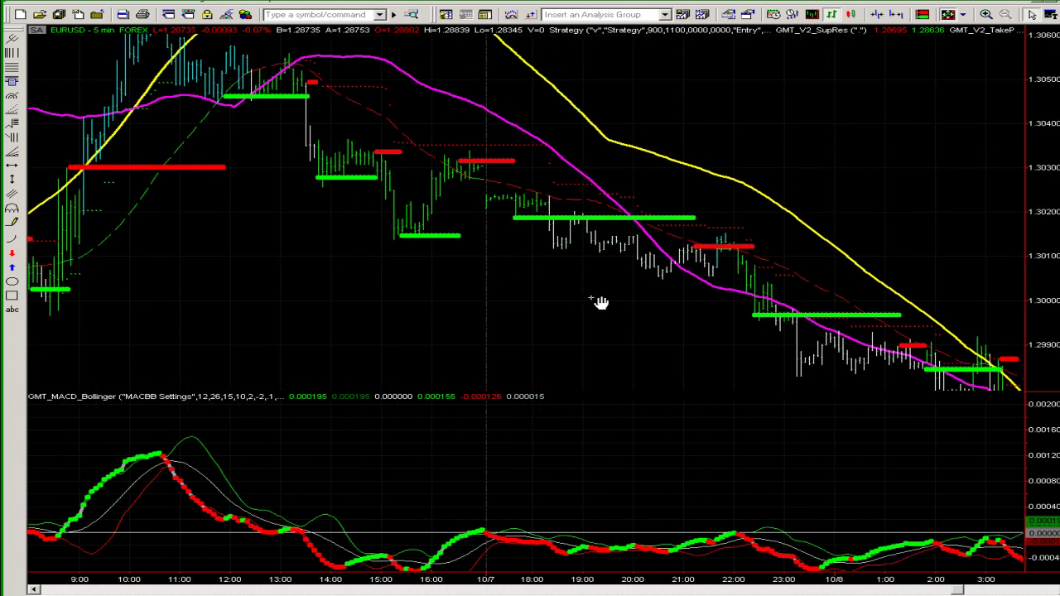
left_click_drag(270, 146, 232, 221)
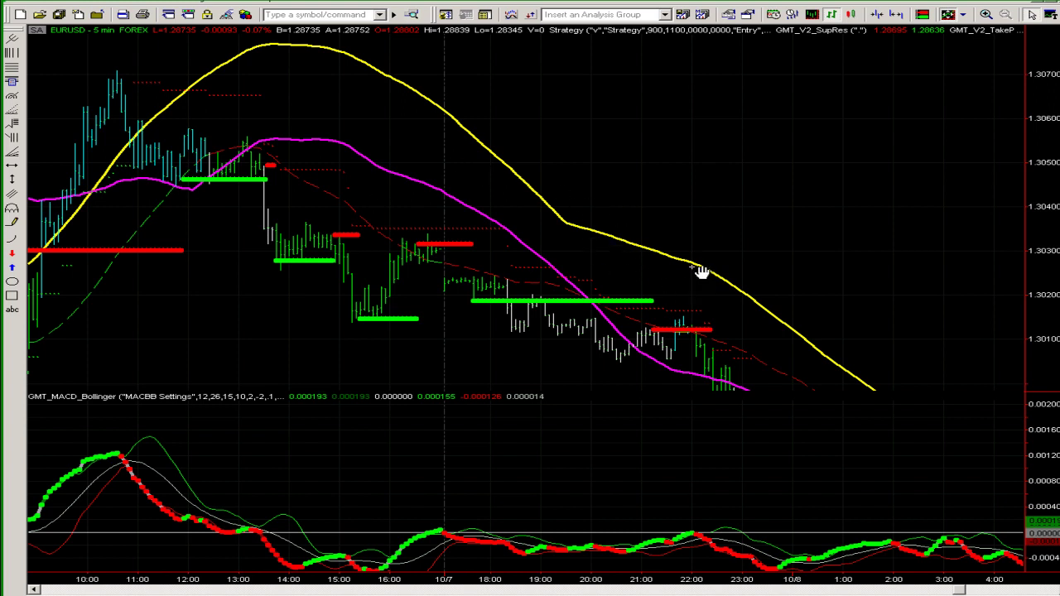
left_click_drag(306, 306, 119, 222)
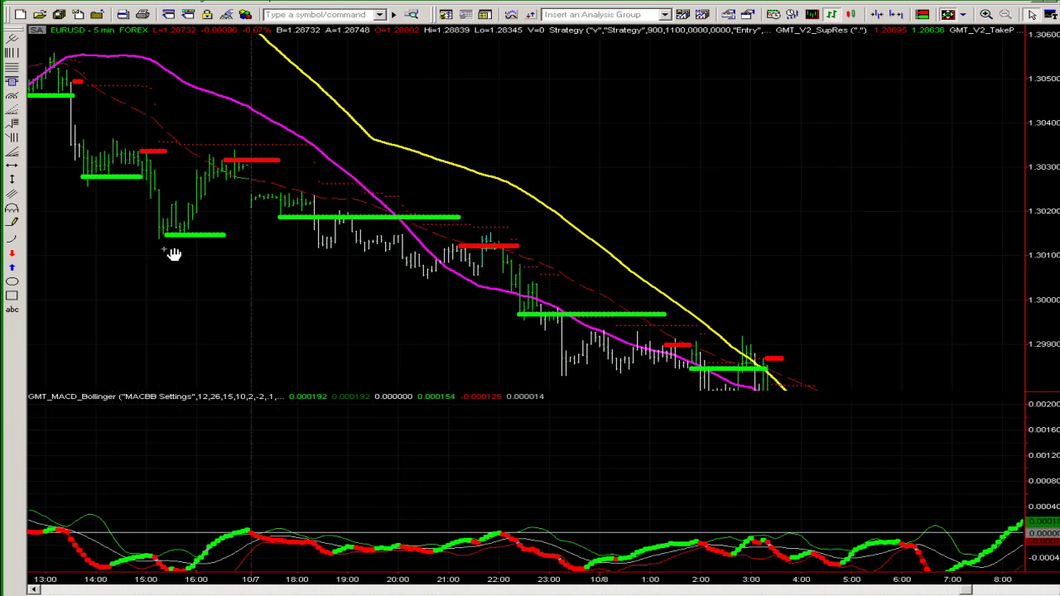
left_click_drag(514, 327, 233, 175)
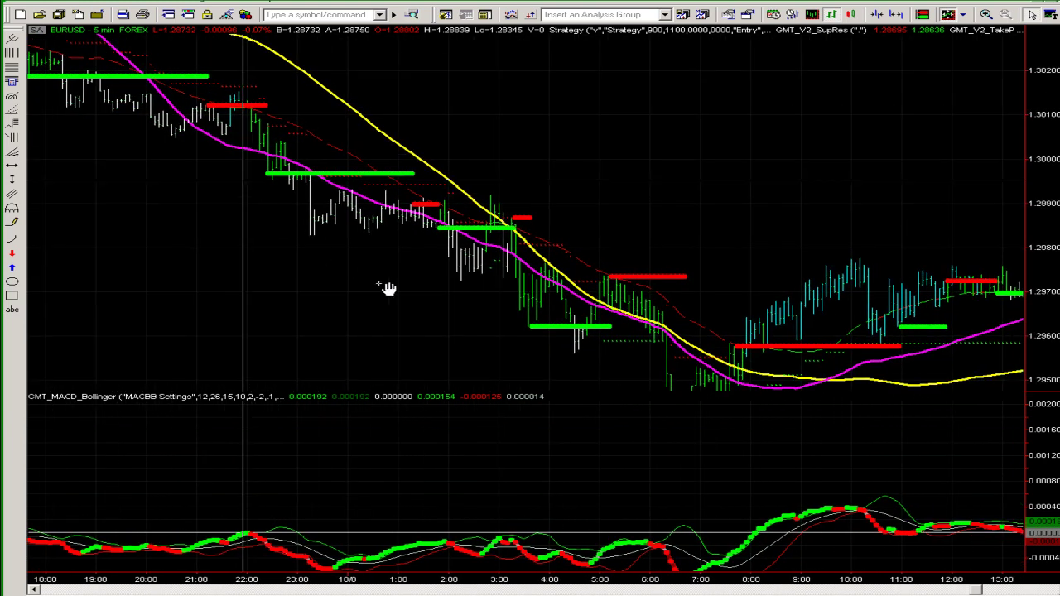
left_click_drag(614, 359, 241, 293)
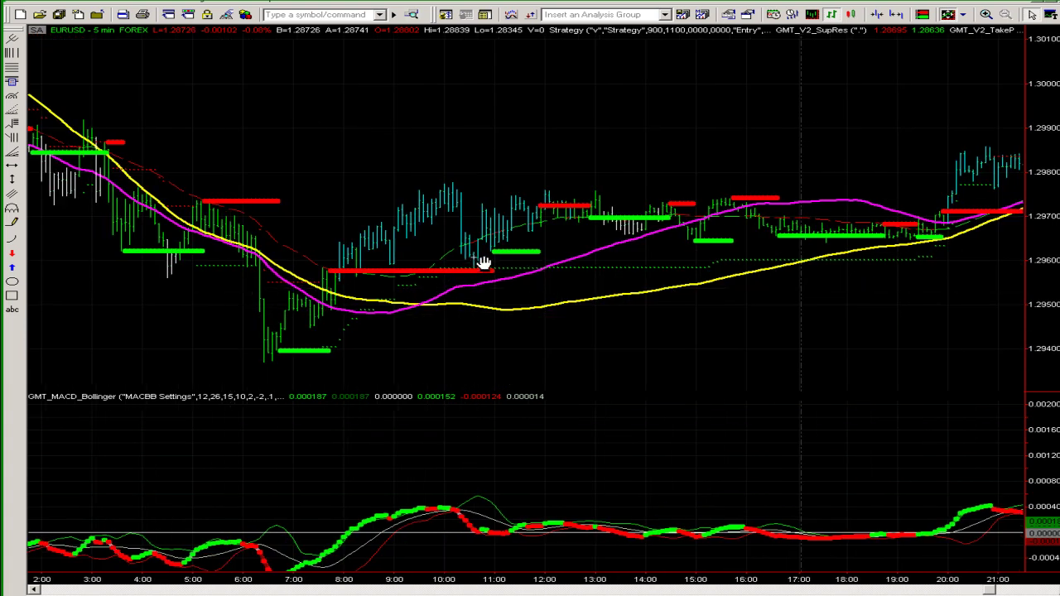
left_click_drag(727, 153, 358, 187)
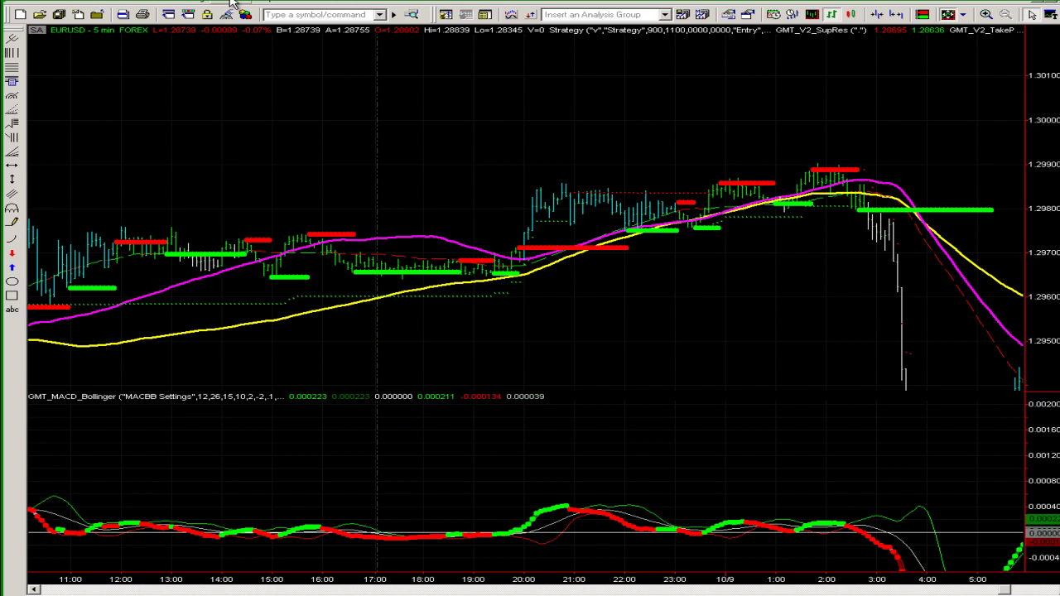
left_click(232, 2)
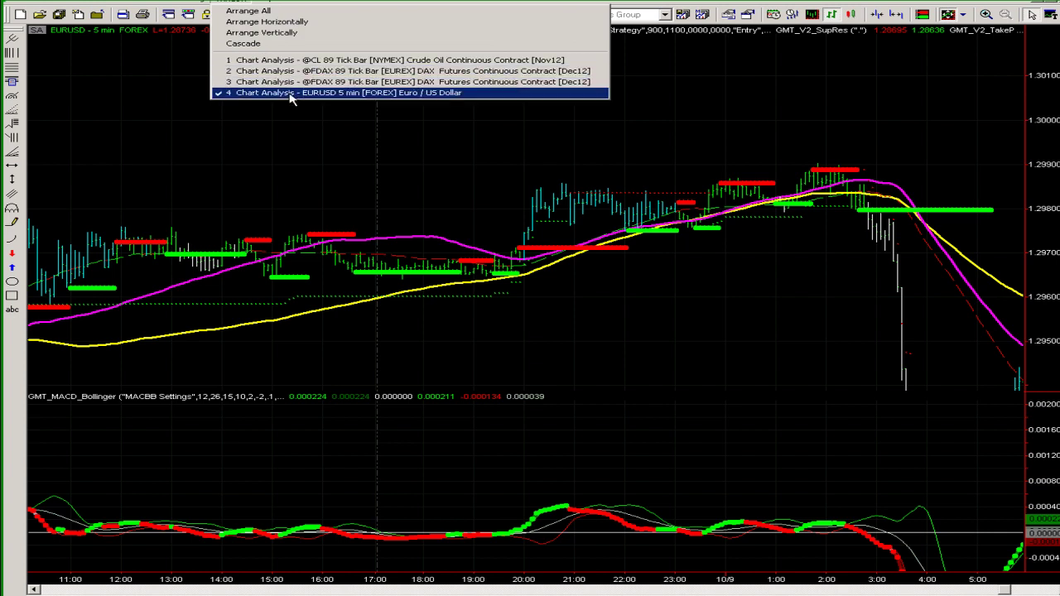
left_click(186, 81)
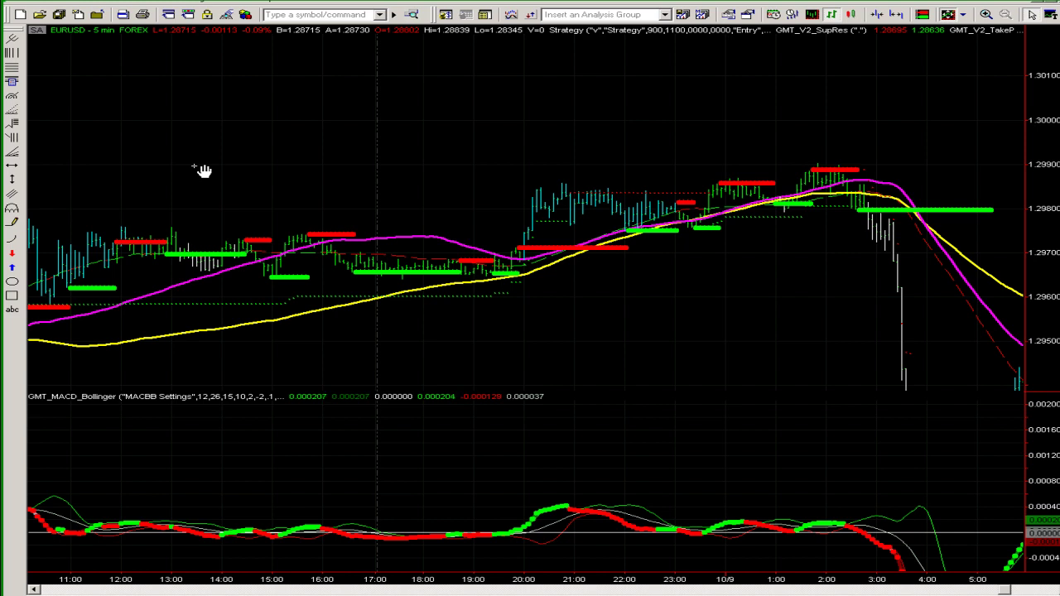
- Inspect the first GMT_V2_Trend strategy's inputs on the EURUSD chart, down to the session limits and days of week, without changing them
right_click(247, 100)
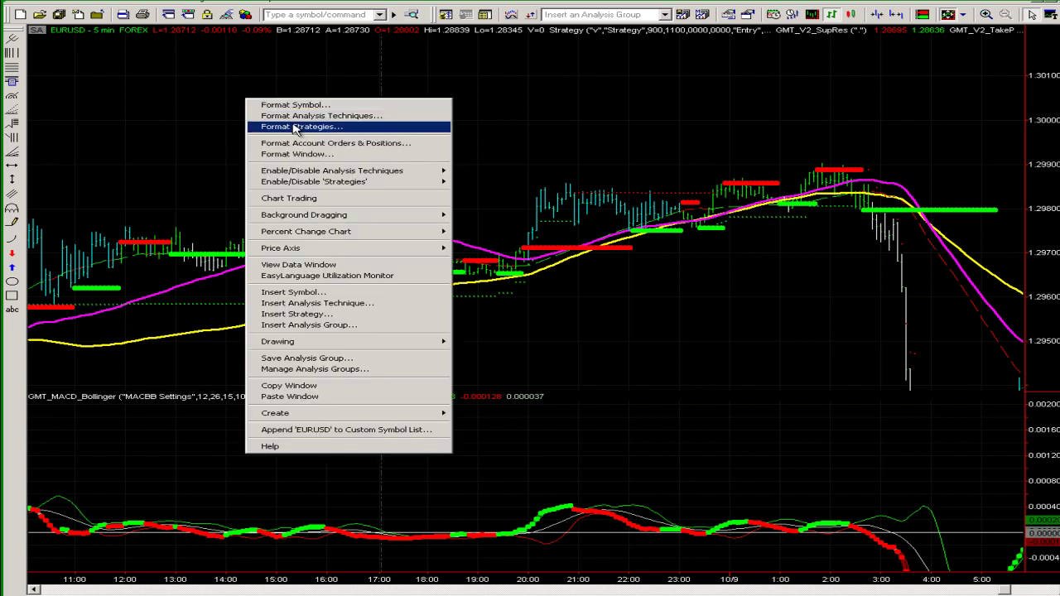
left_click(301, 127)
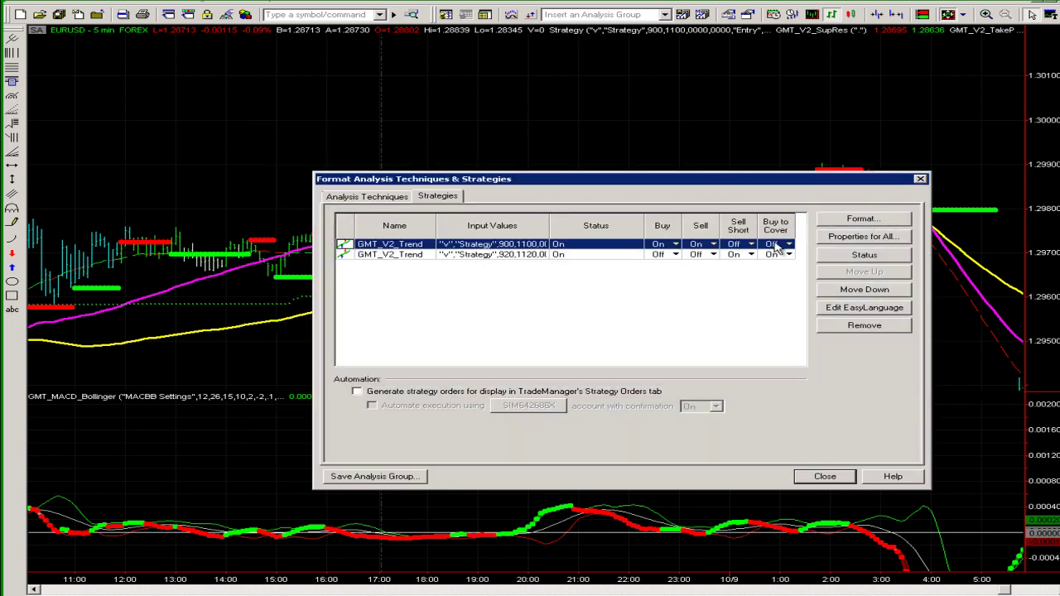
left_click(849, 224)
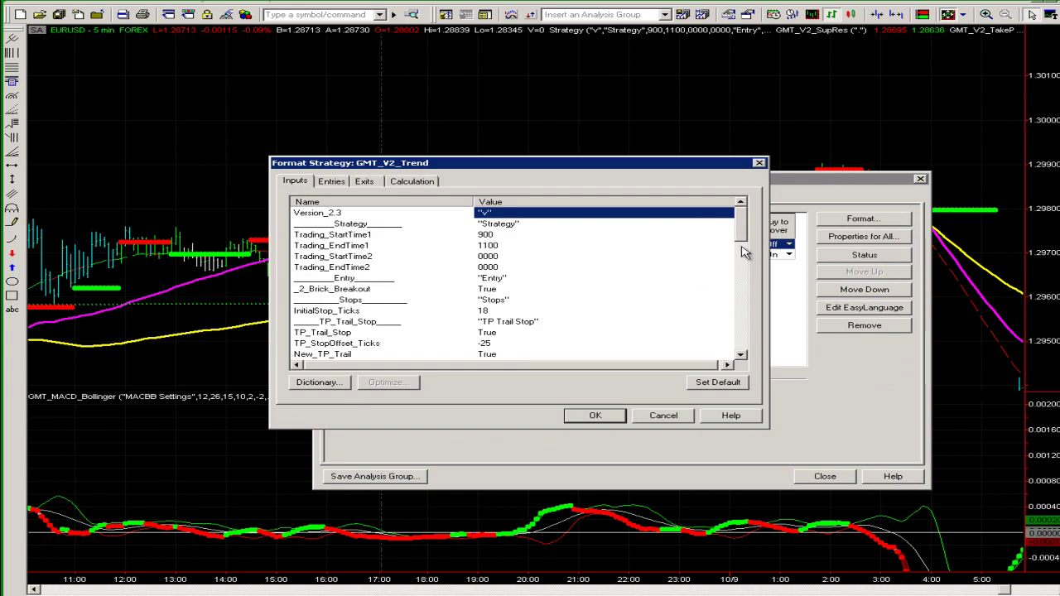
left_click_drag(746, 239, 735, 301)
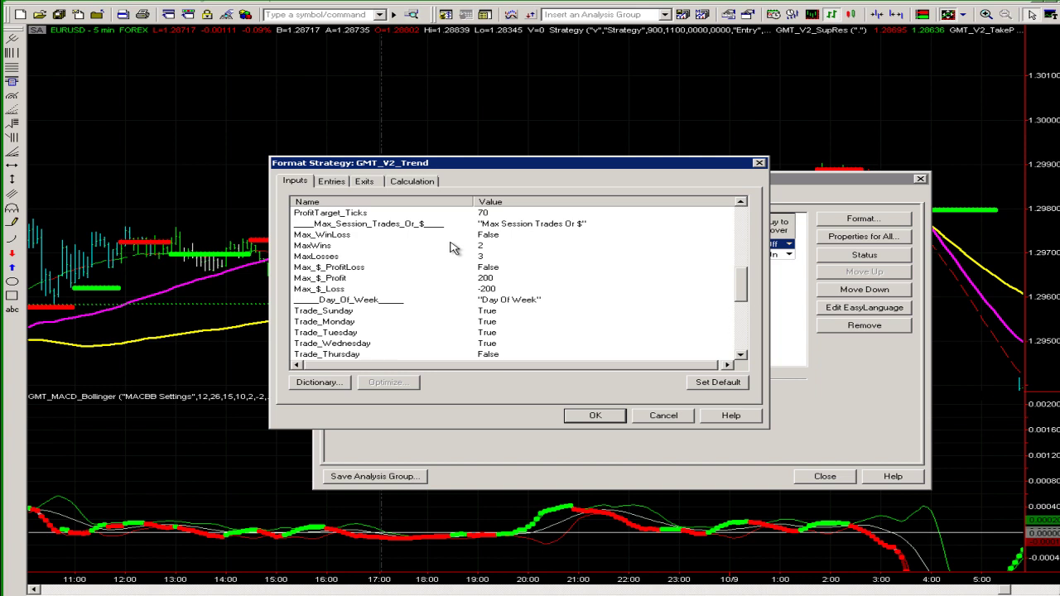
left_click(759, 163)
left_click(920, 178)
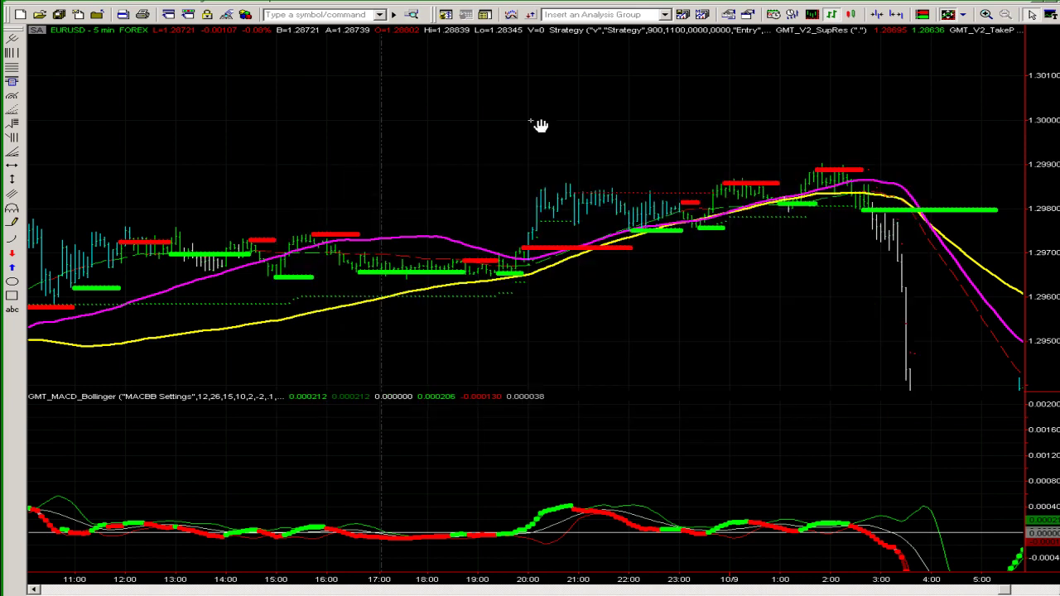
- Enable the win/loss session limit of the first GMT_V2_Trend strategy by setting Max_WinLoss to true
right_click(531, 123)
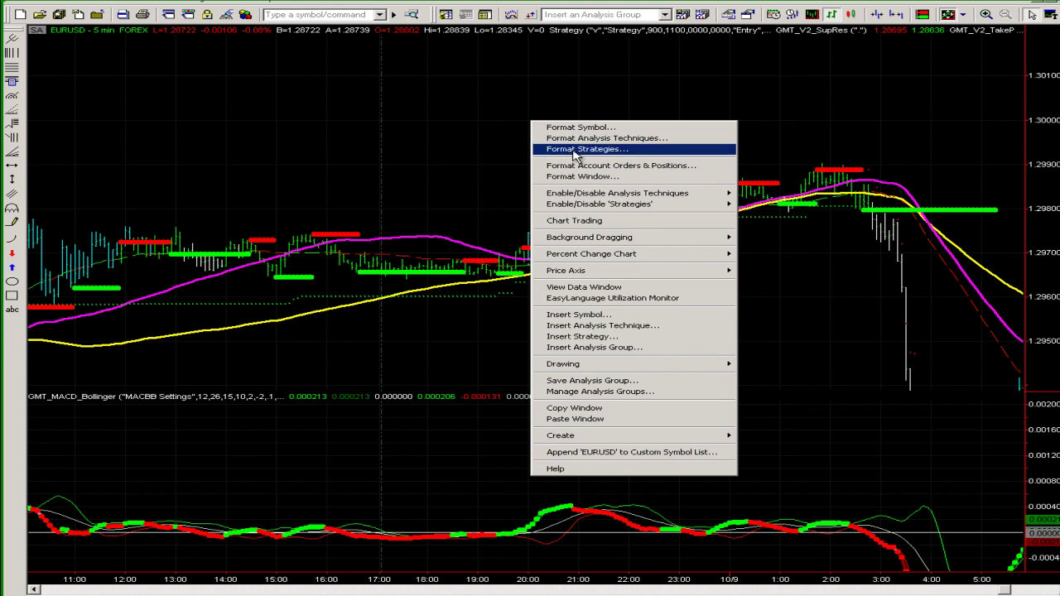
left_click(574, 152)
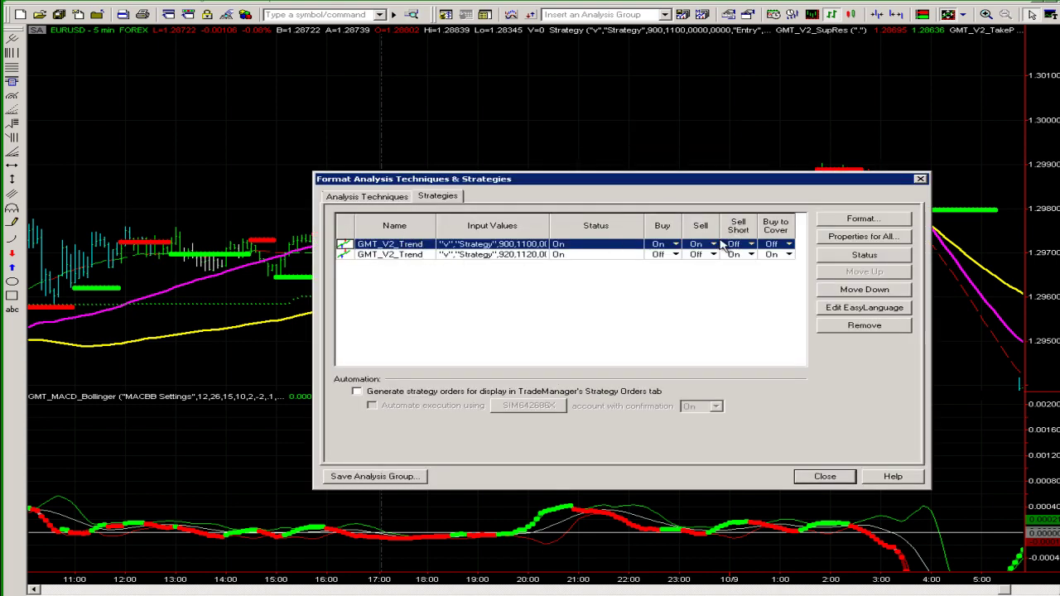
left_click(838, 220)
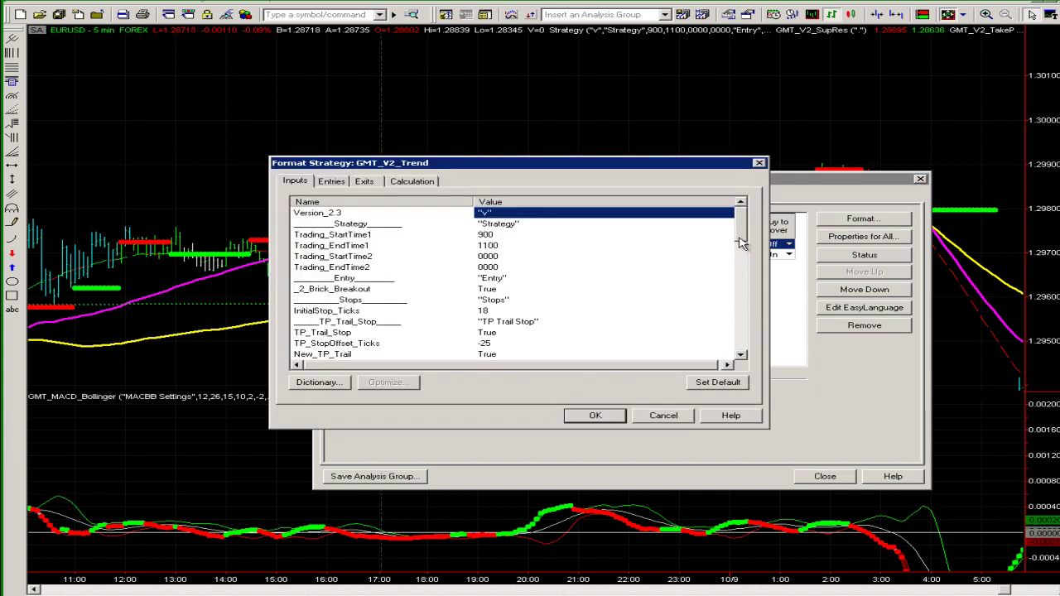
left_click_drag(741, 240, 725, 292)
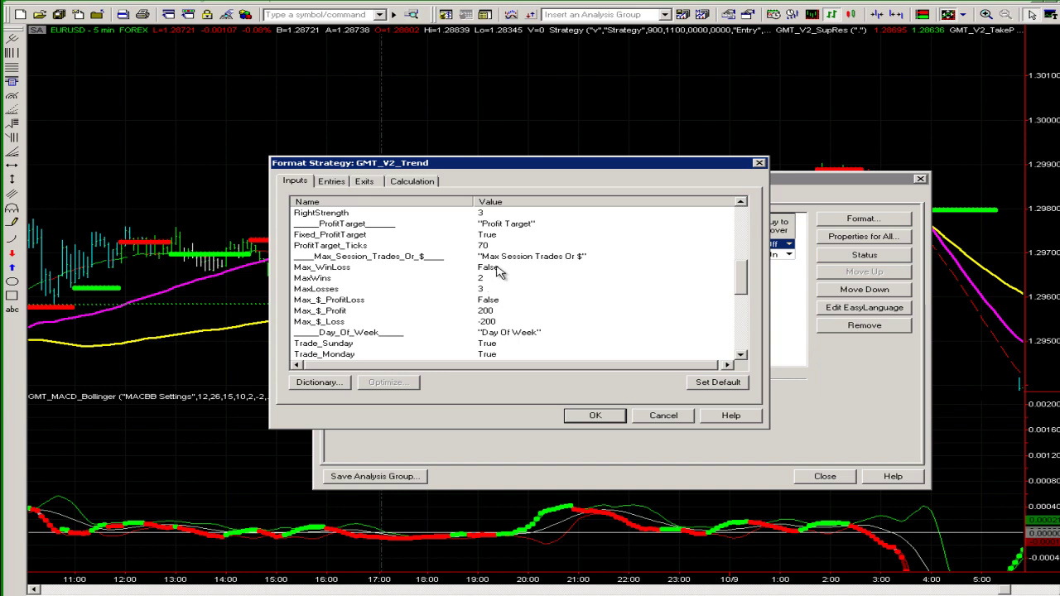
left_click(497, 270)
left_click(498, 269)
type("true")
left_click(490, 280)
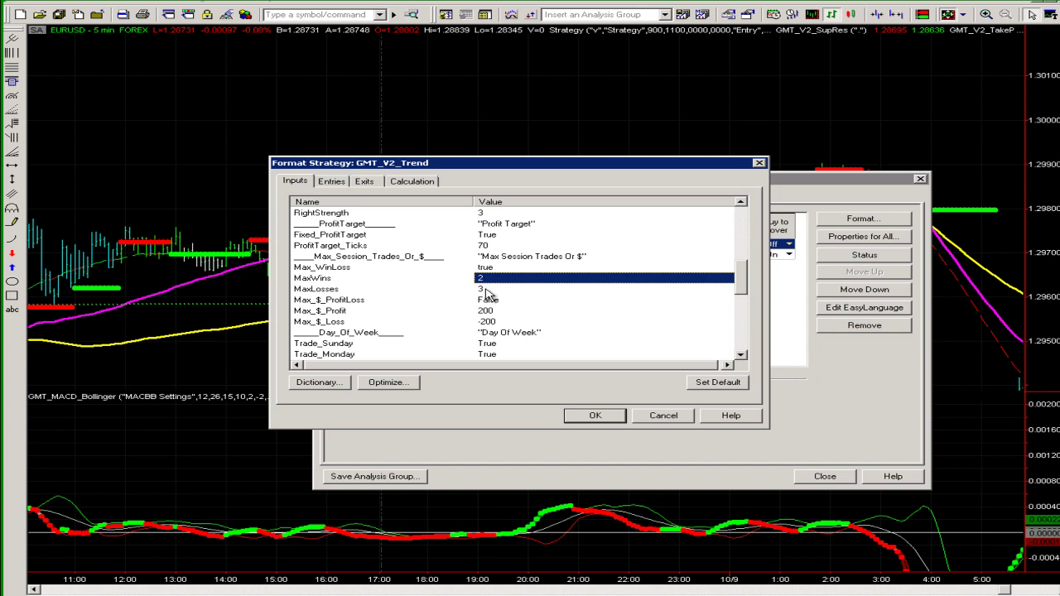
- Go over the MaxWins, MaxLosses and Max_$ profit and loss limits, and apply the strategy inputs to the EURUSD chart
left_click(489, 290)
type("2")
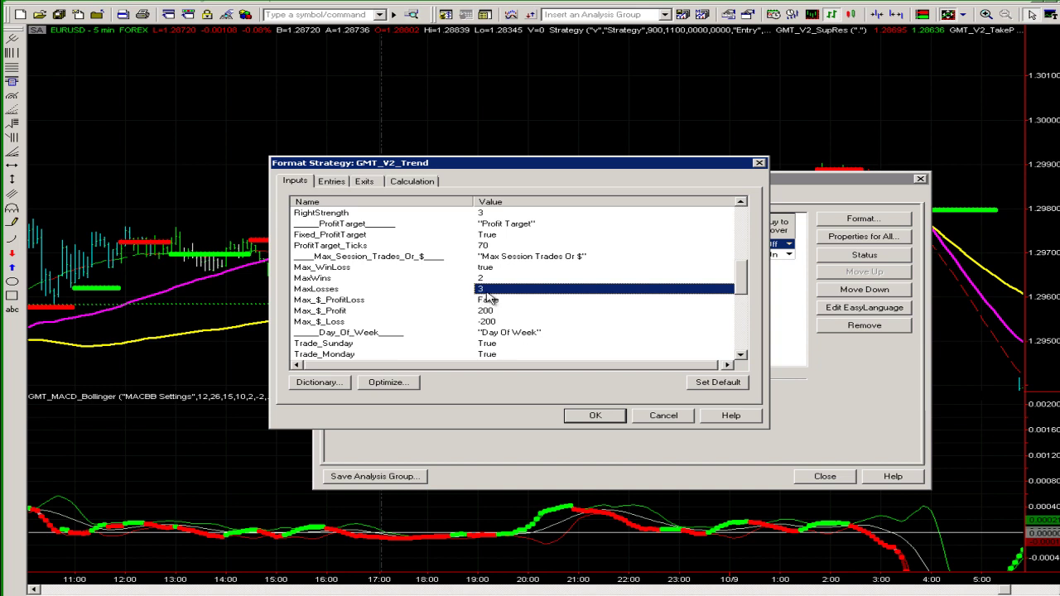
key("Up")
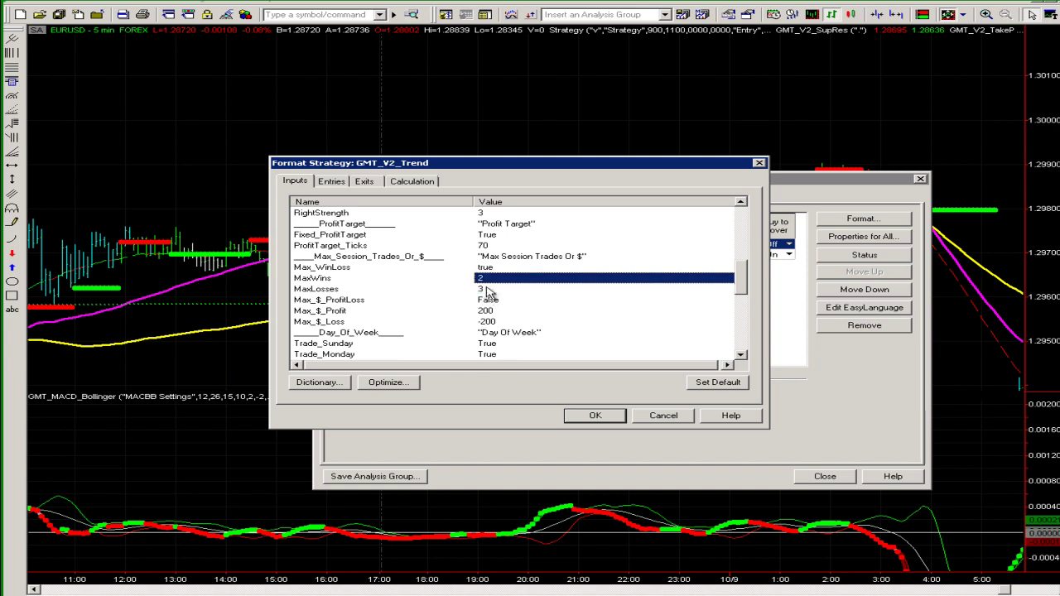
key("Down")
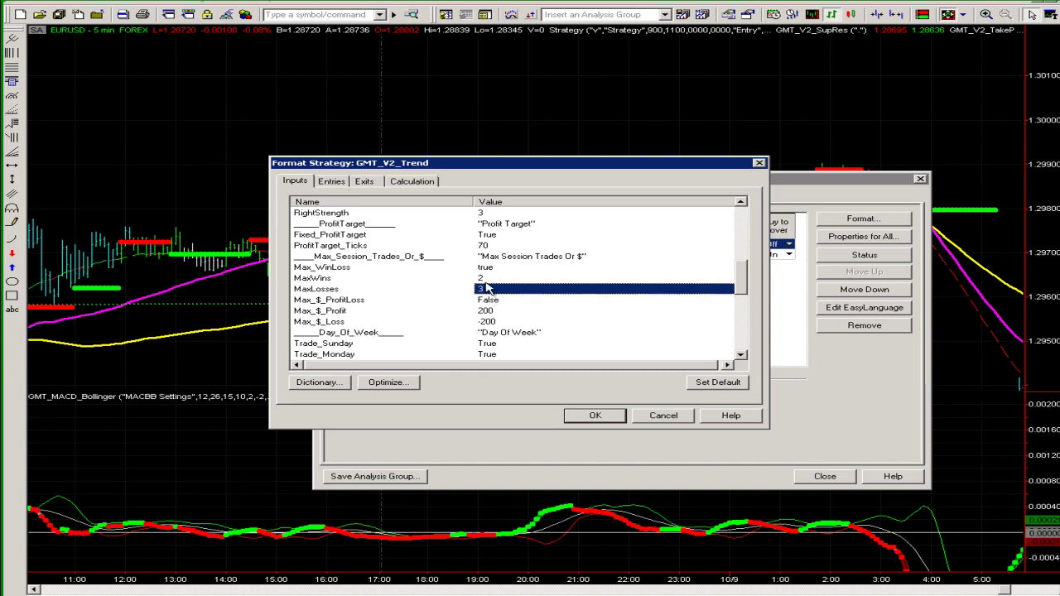
left_click(487, 280)
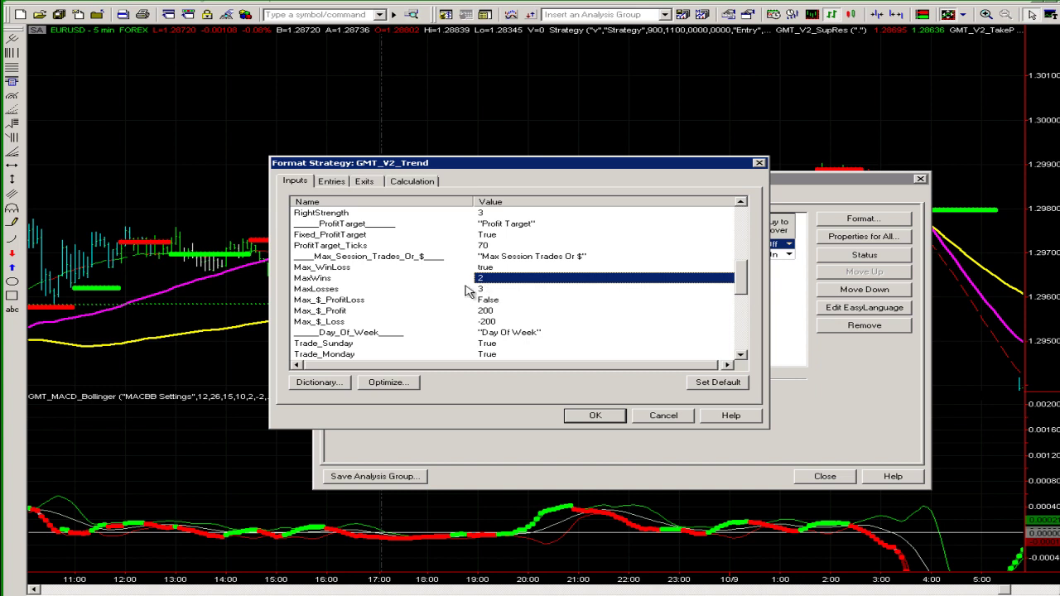
left_click(489, 301)
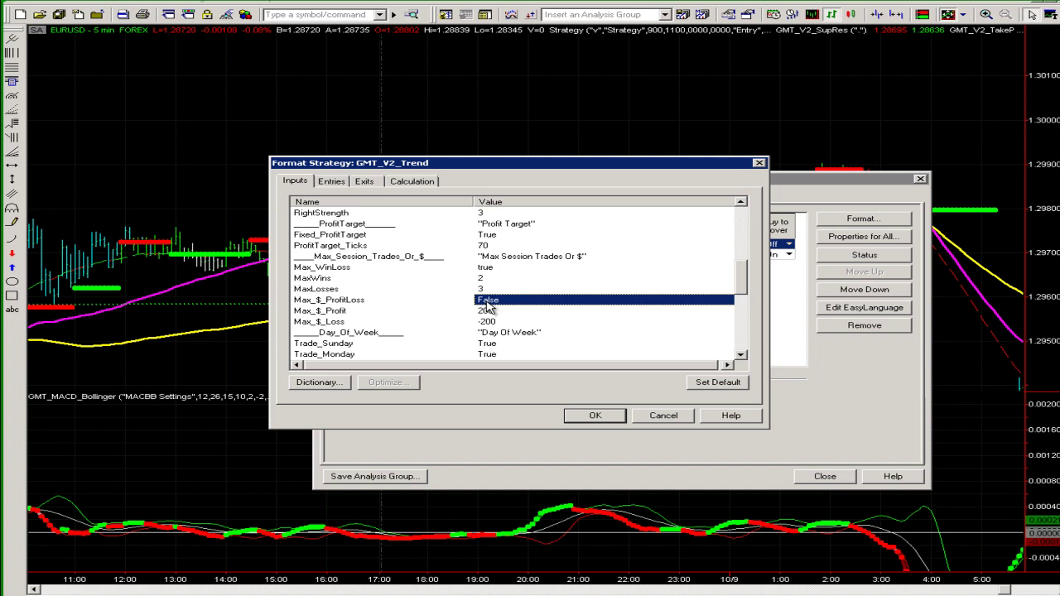
left_click(486, 323)
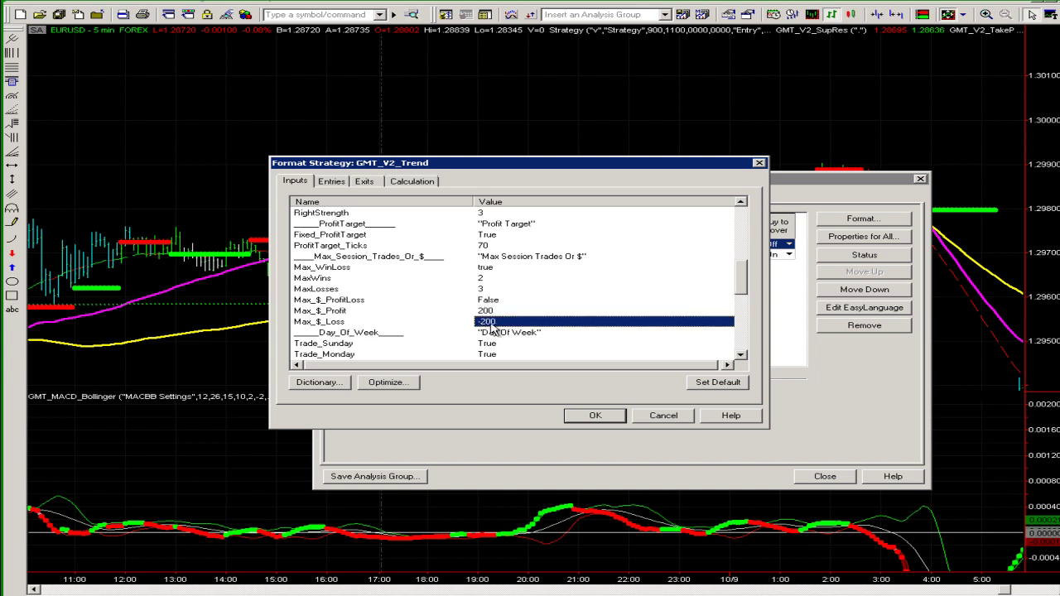
left_click(489, 312)
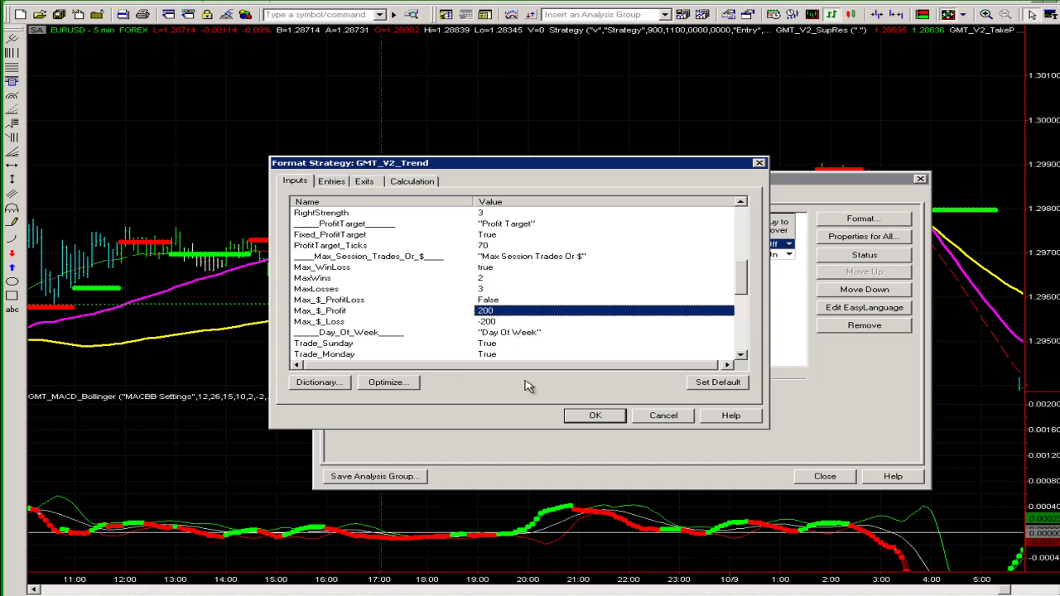
left_click(617, 416)
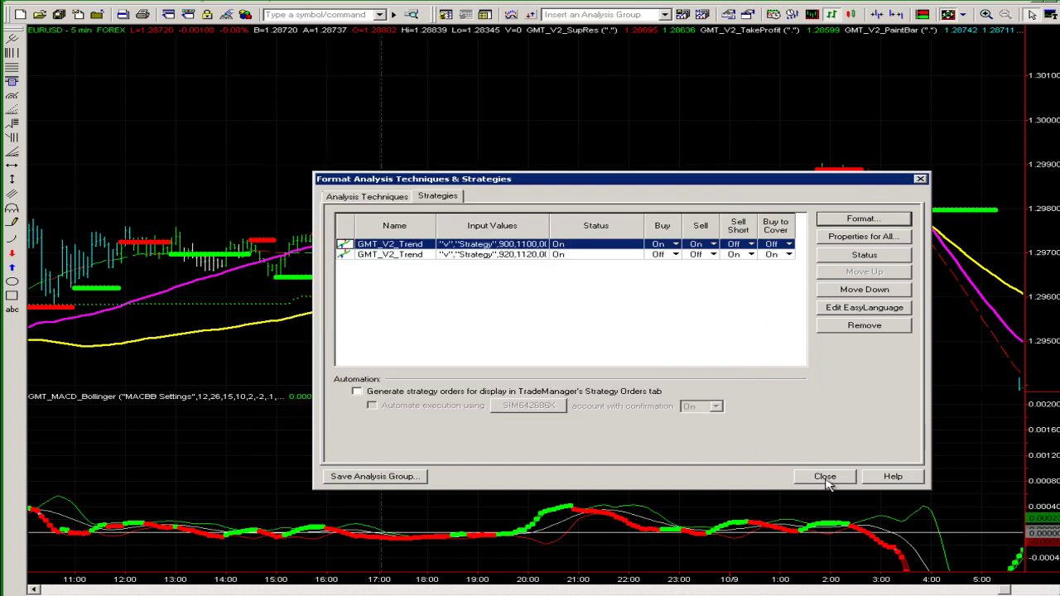
left_click(825, 476)
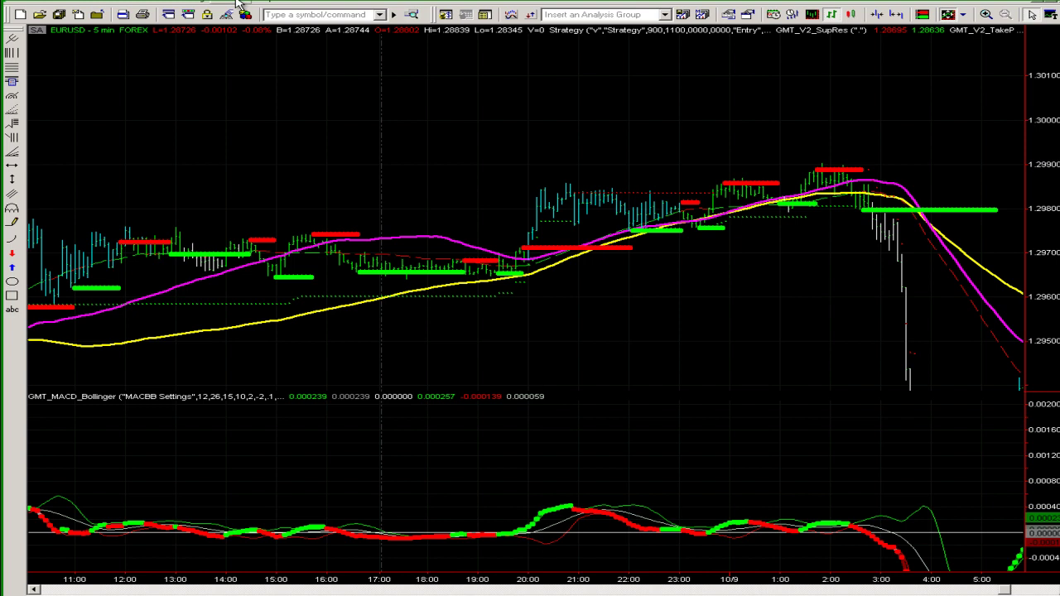
left_click(234, 2)
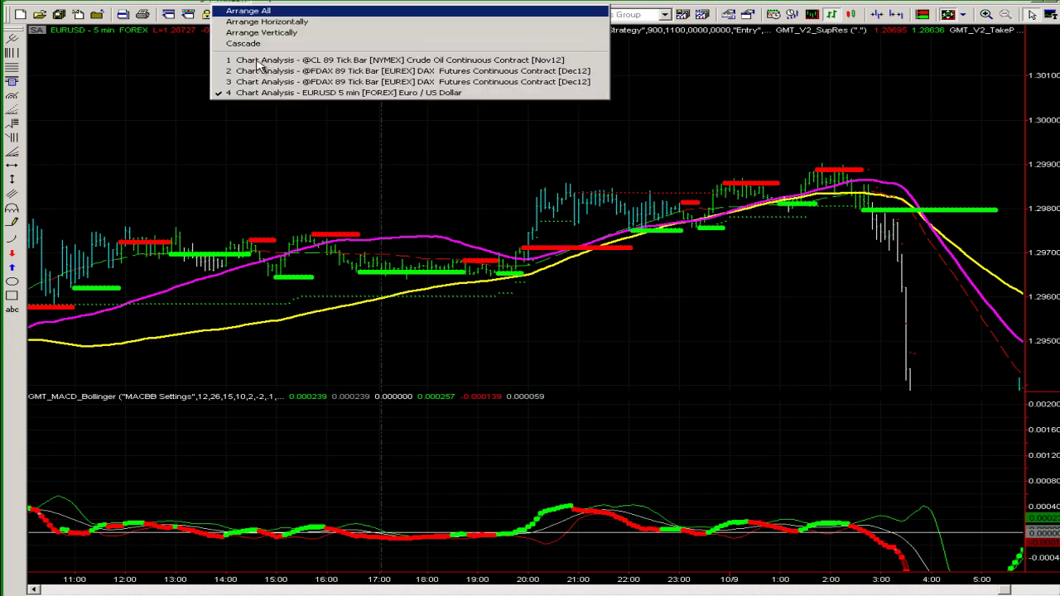
left_click(295, 73)
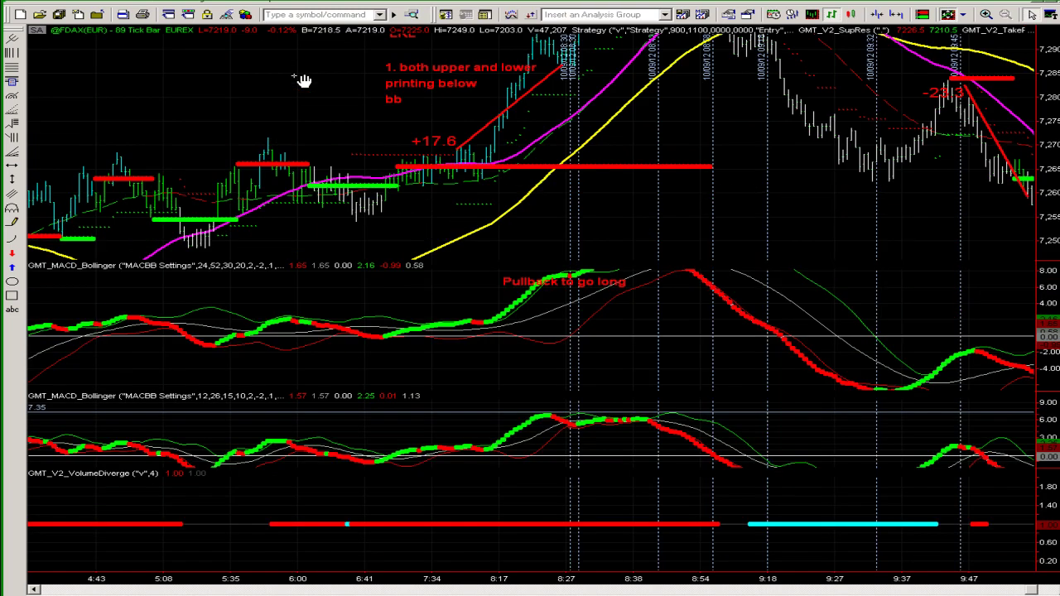
left_click_drag(709, 112, 430, 131)
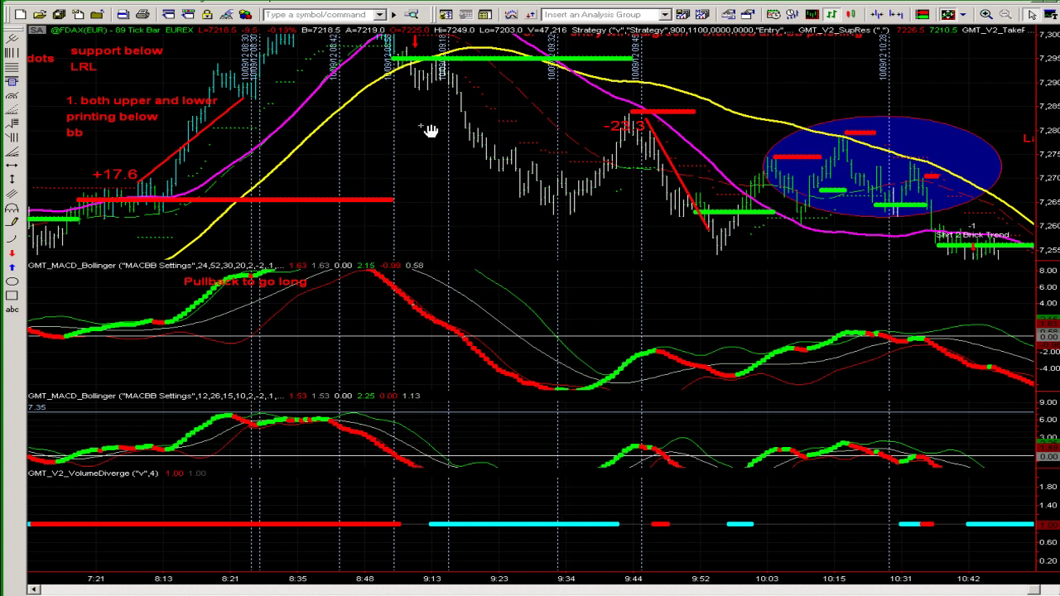